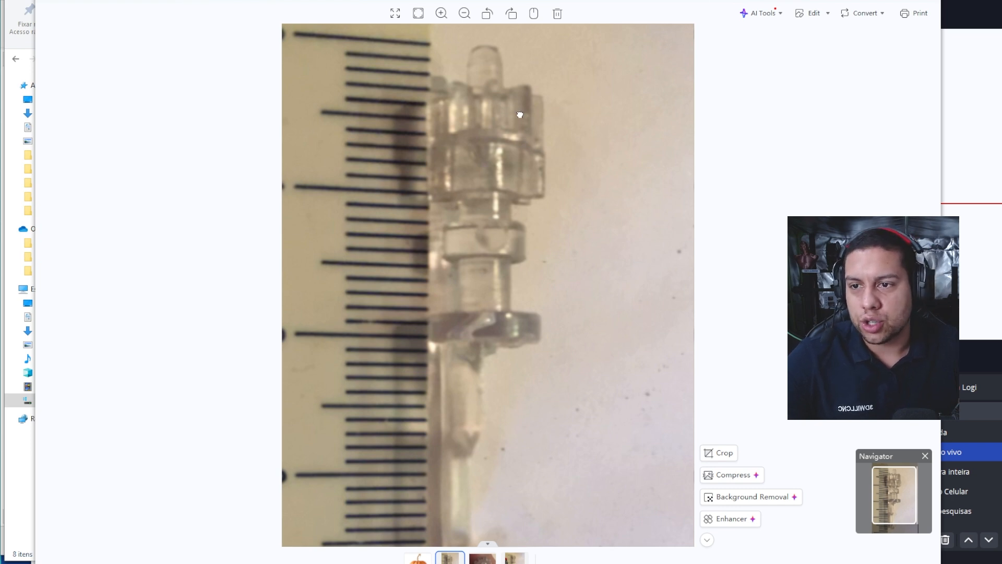
- Examine the reference photos of the transparent geared part beside the ruler and from its end
scroll(515, 126, up, 1)
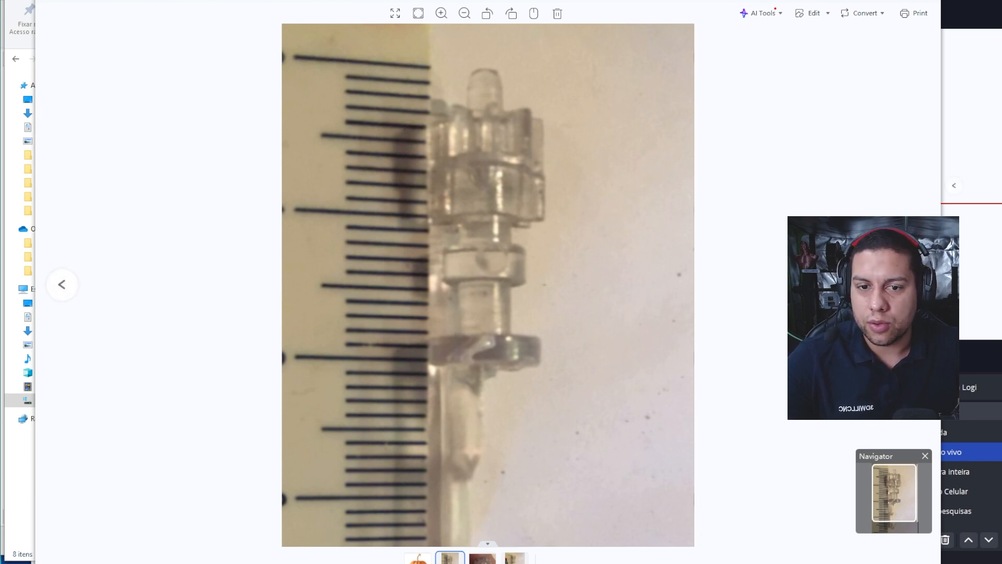
key(Right)
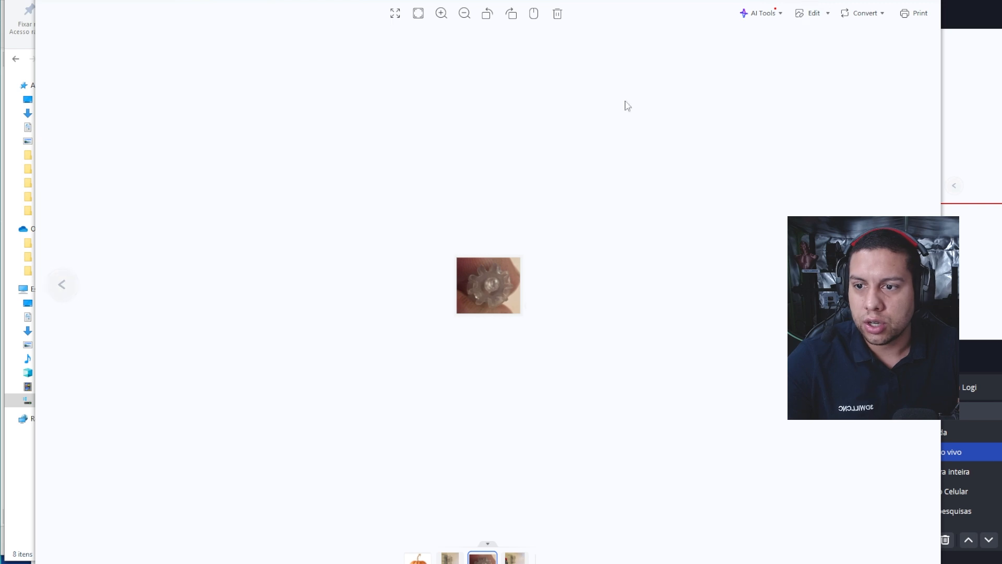
key(Right)
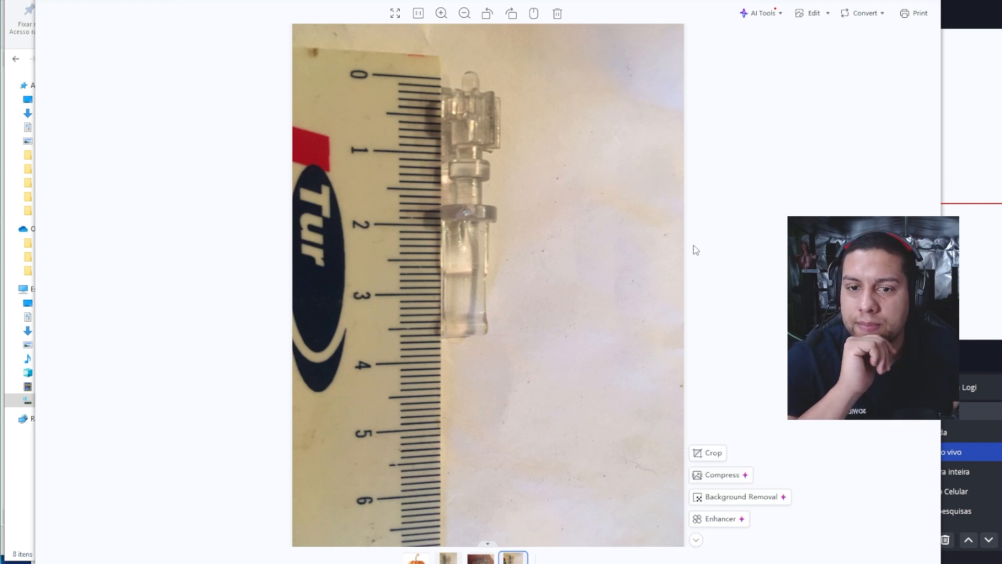
- Switch to Fusion 360 and examine the carved pumpkin model from several angles
key(alt+Tab)
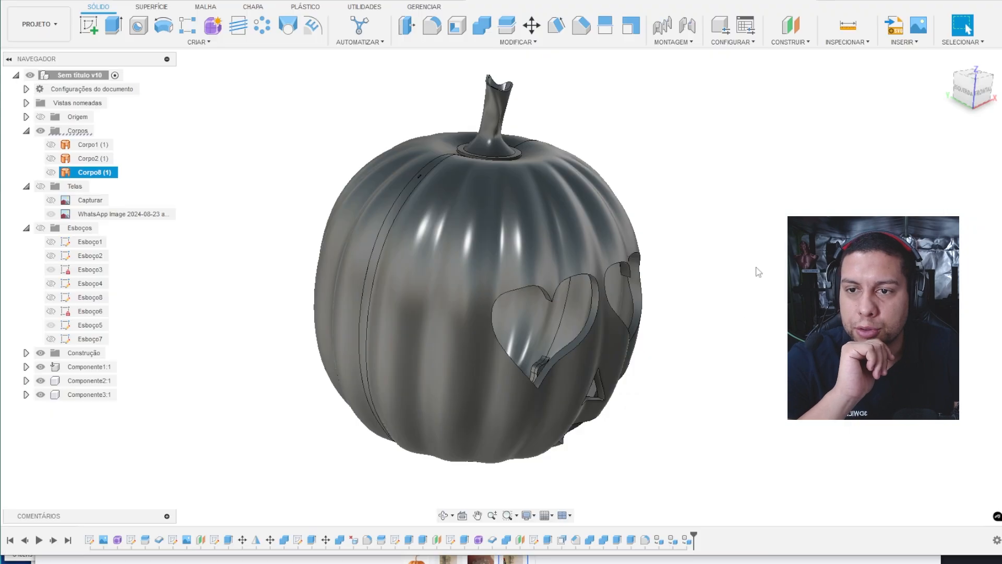
click(826, 0)
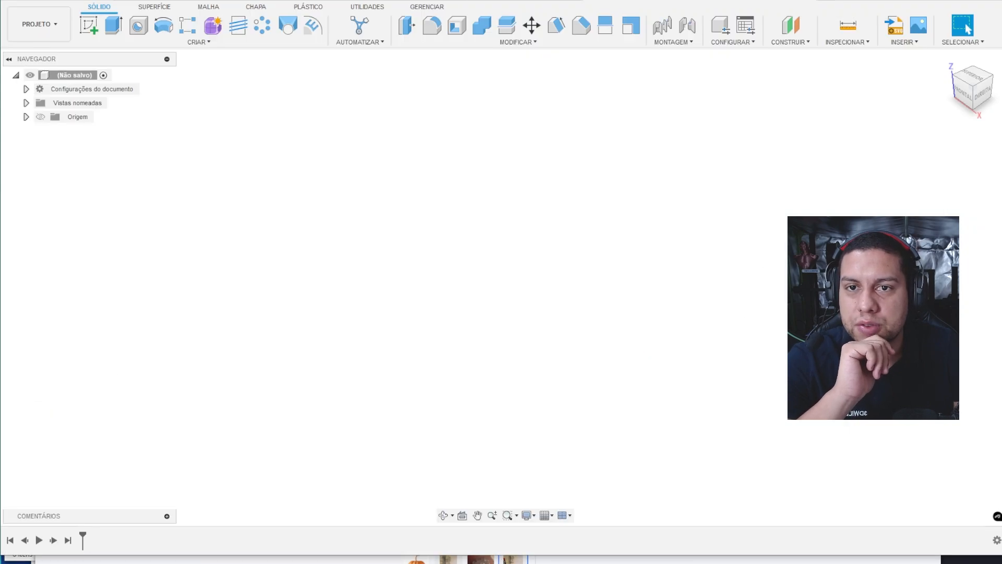
click(511, 0)
mouse_move(636, 277)
shift+middle_down()
mouse_move(600, 269)
mouse_move(695, 234)
mouse_move(678, 233)
shift+middle_up()
scroll(600, 269, up, 2)
scroll(676, 231, down, 2)
shift+middle_drag(600, 219, 530, 201)
scroll(676, 217, down, 1)
scroll(595, 213, up, 2)
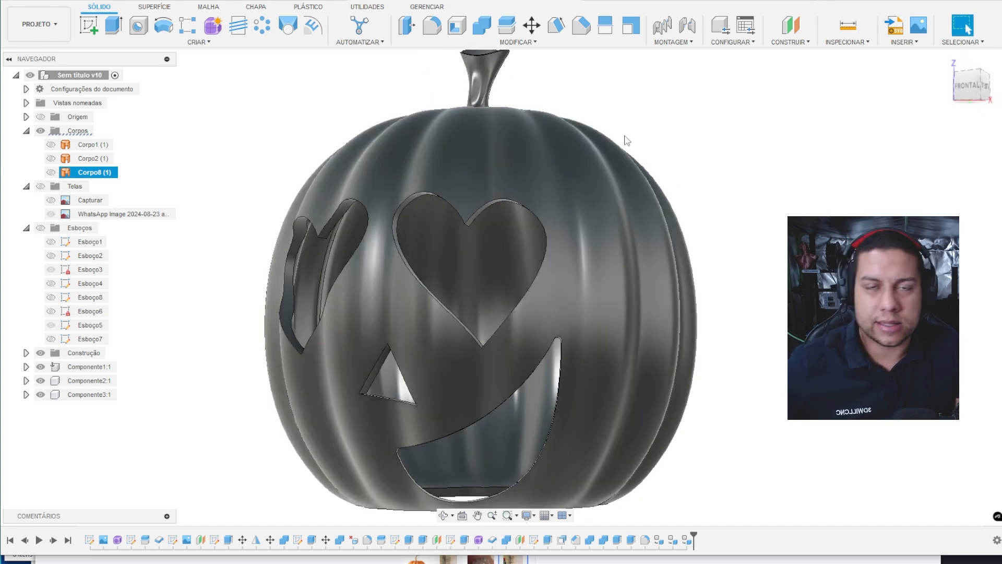
shift+middle_drag(656, 160, 694, 184)
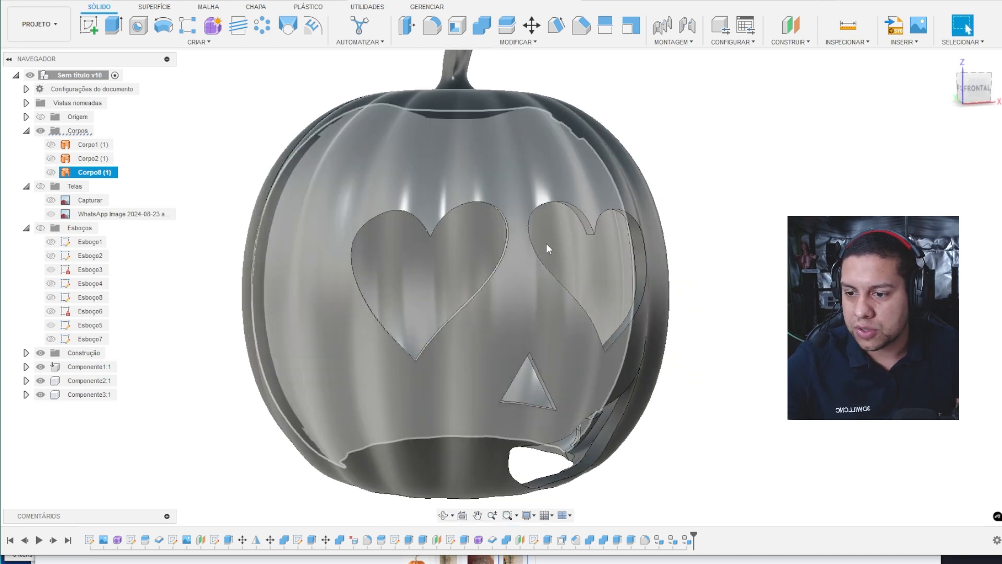
shift+middle_drag(548, 244, 567, 265)
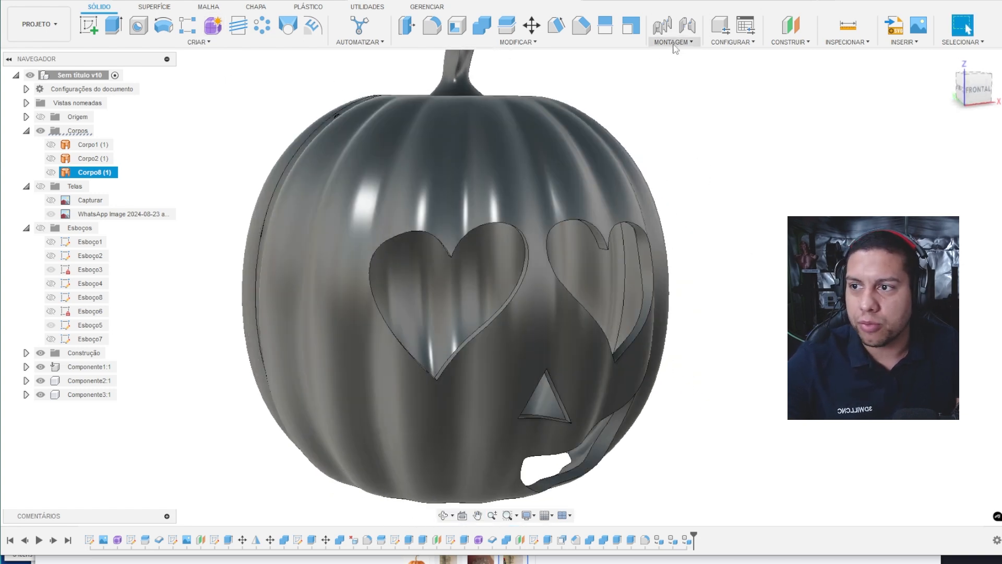
shift+middle_drag(730, 247, 594, 66)
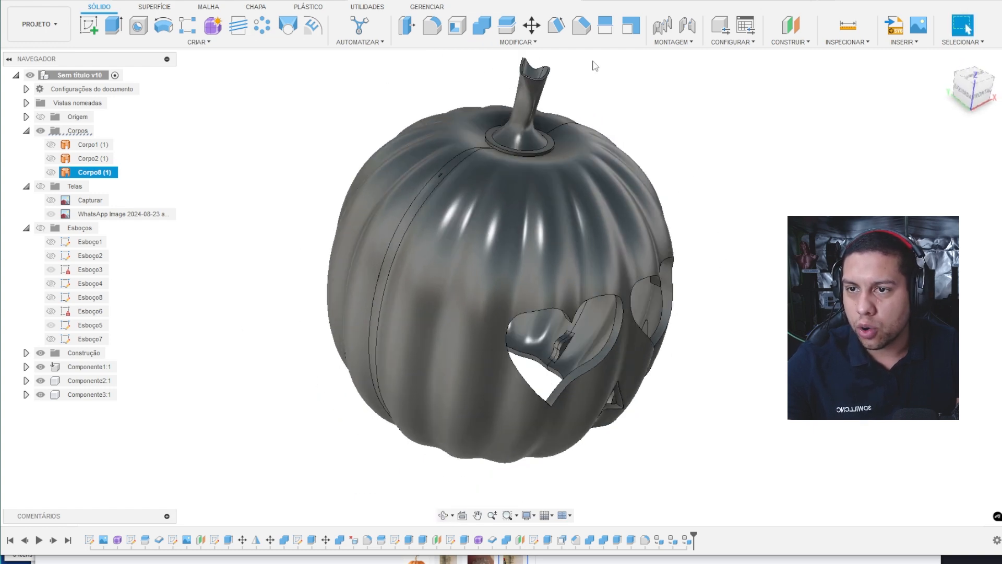
- Move the pumpkin's front half away from the rear half to view the inside, and undo the move
click(531, 24)
drag(533, 166, 559, 280)
scroll(437, 185, up, 4)
shift+middle_drag(441, 184, 455, 166)
scroll(455, 166, down, 3)
key(Return)
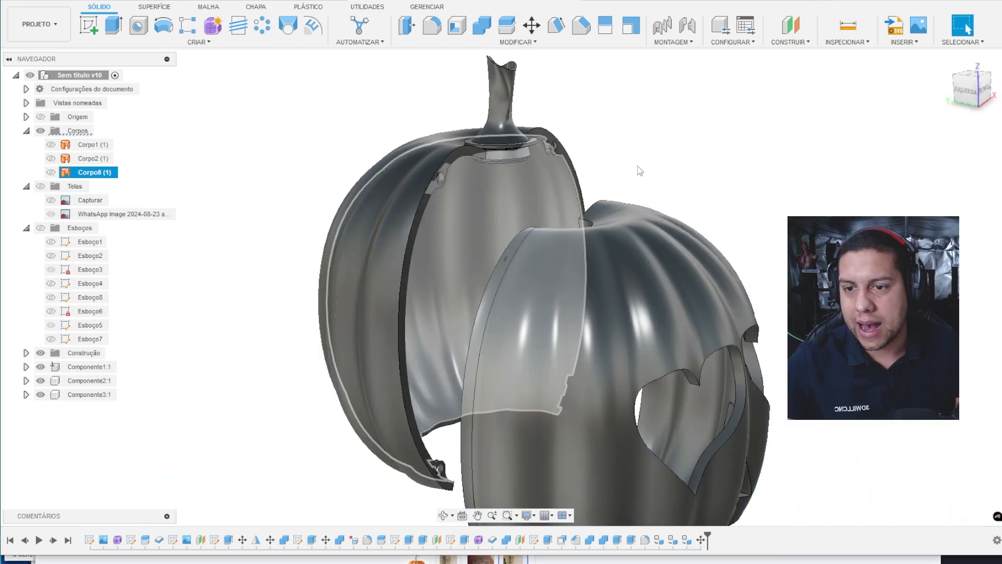
key(ctrl+z)
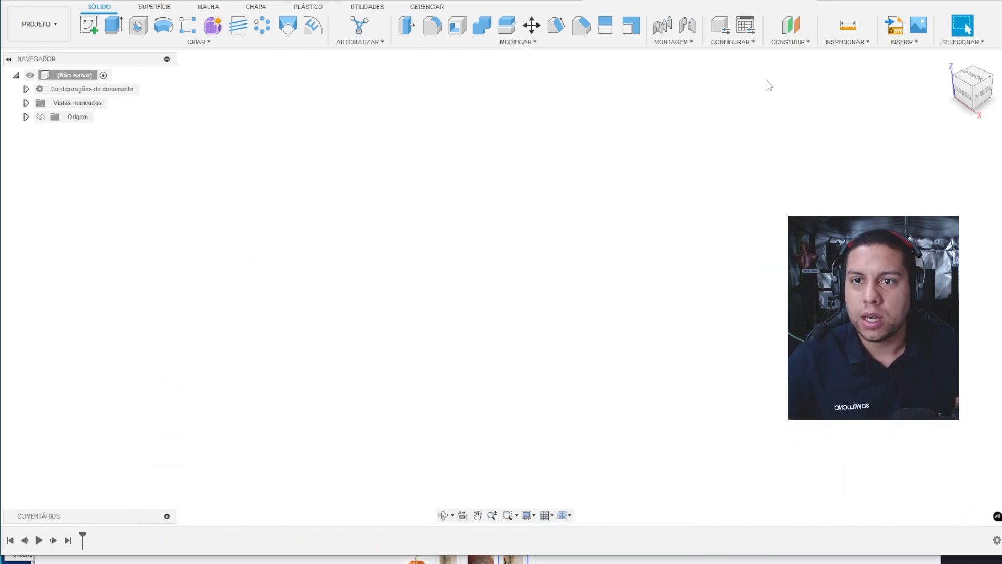
- Insert gg.PNG from the 23.08 folder as a canvas on the XZ plane of the empty design, scaled to about 4.89
click(905, 40)
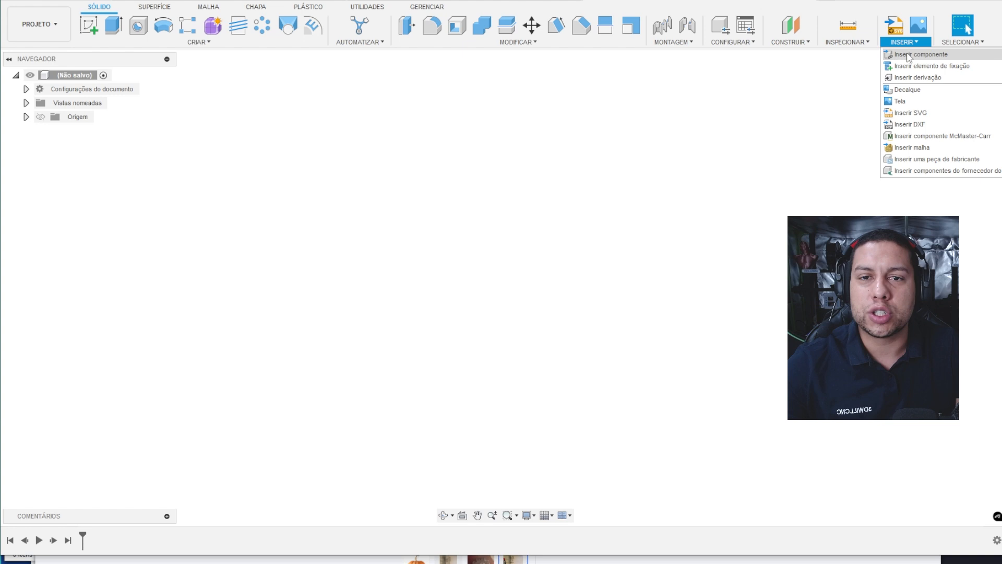
click(914, 99)
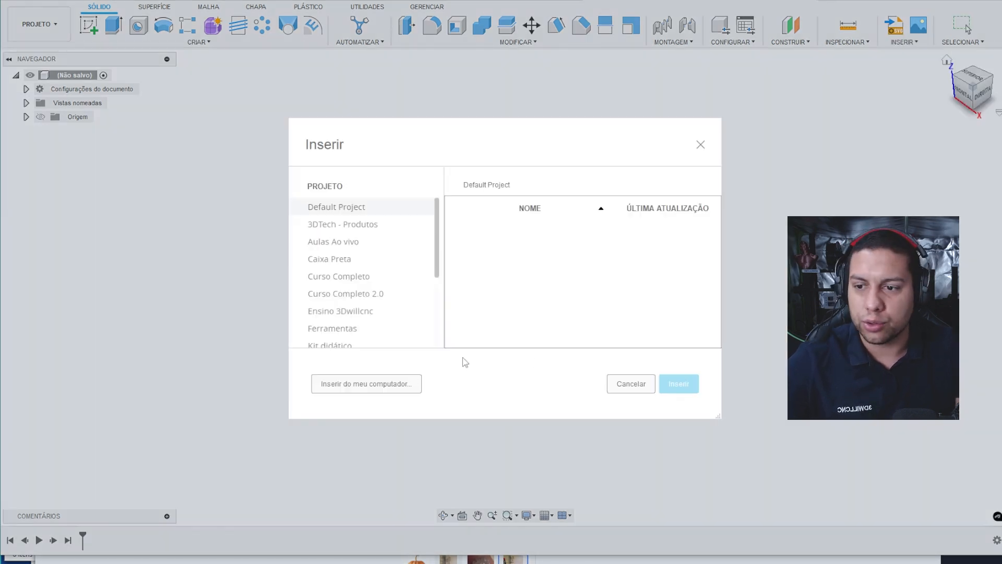
click(405, 384)
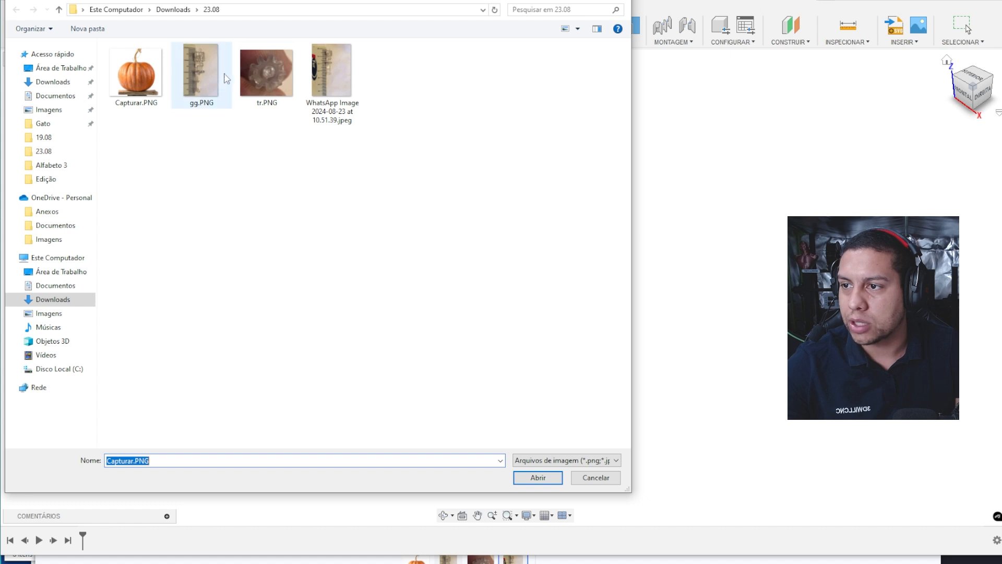
double_click(228, 78)
click(609, 261)
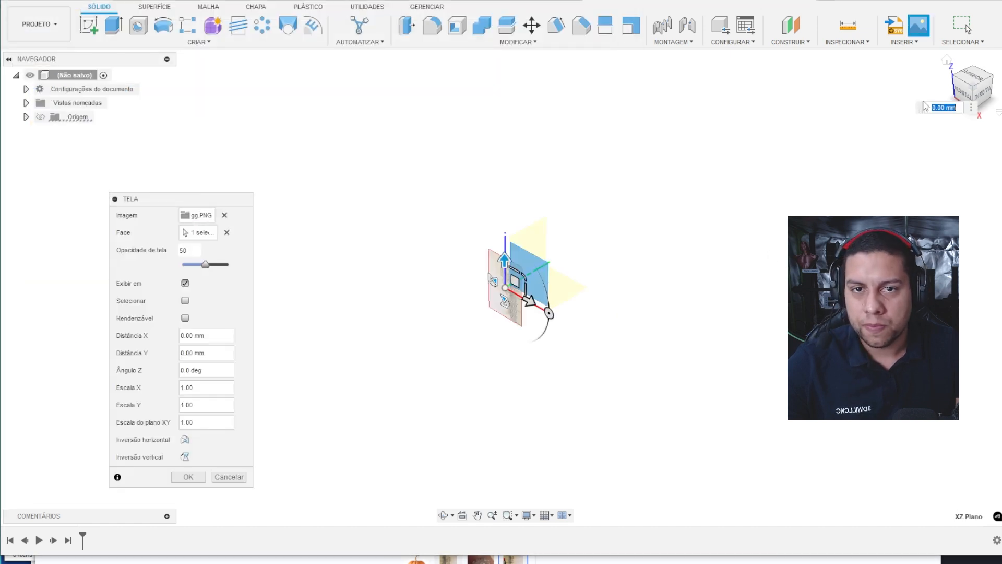
click(963, 90)
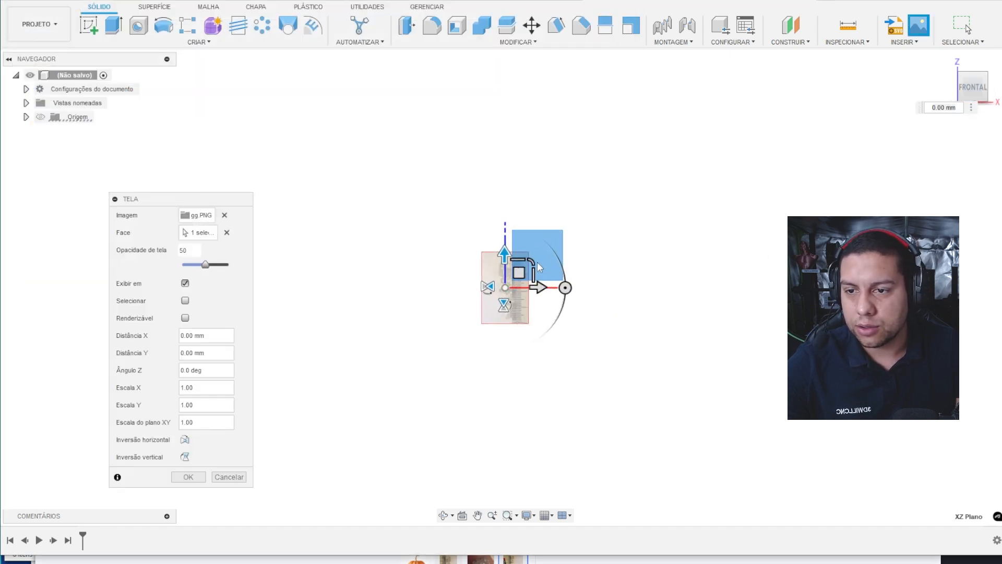
drag(538, 265, 727, 141)
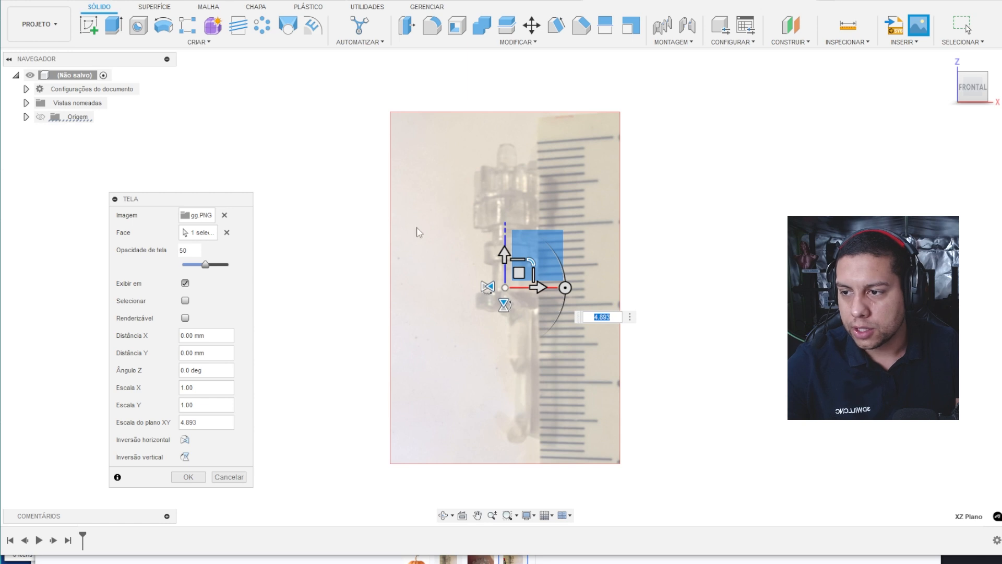
- Flip the canvas horizontally and shift it about 3.88 mm in X and 0.86 mm in Y
click(186, 457)
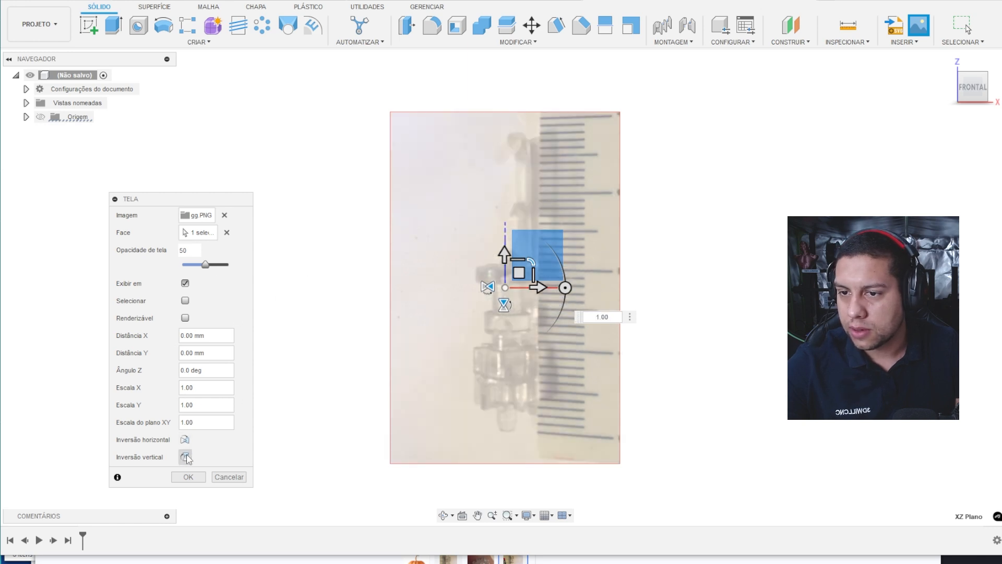
click(185, 457)
click(184, 440)
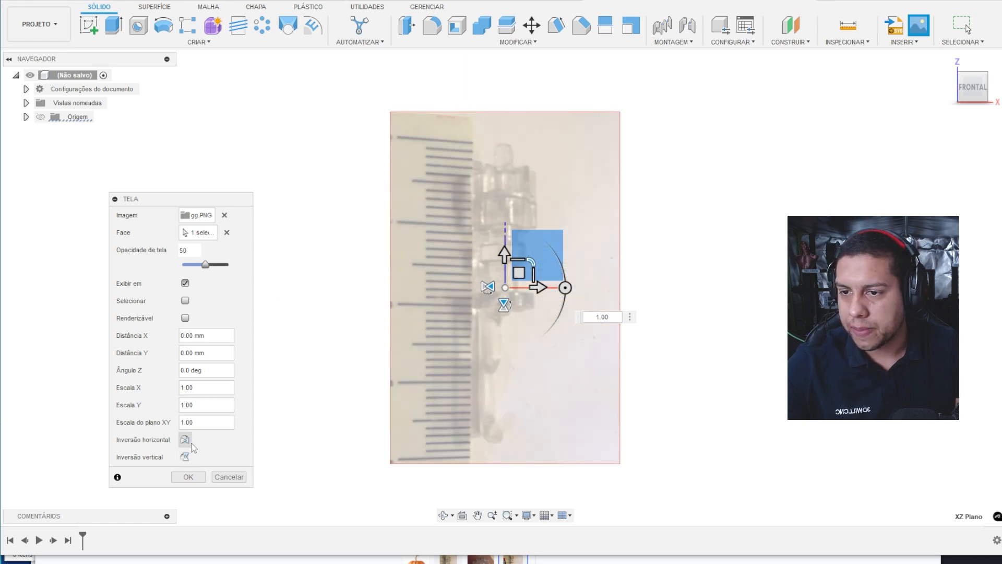
drag(520, 274, 522, 265)
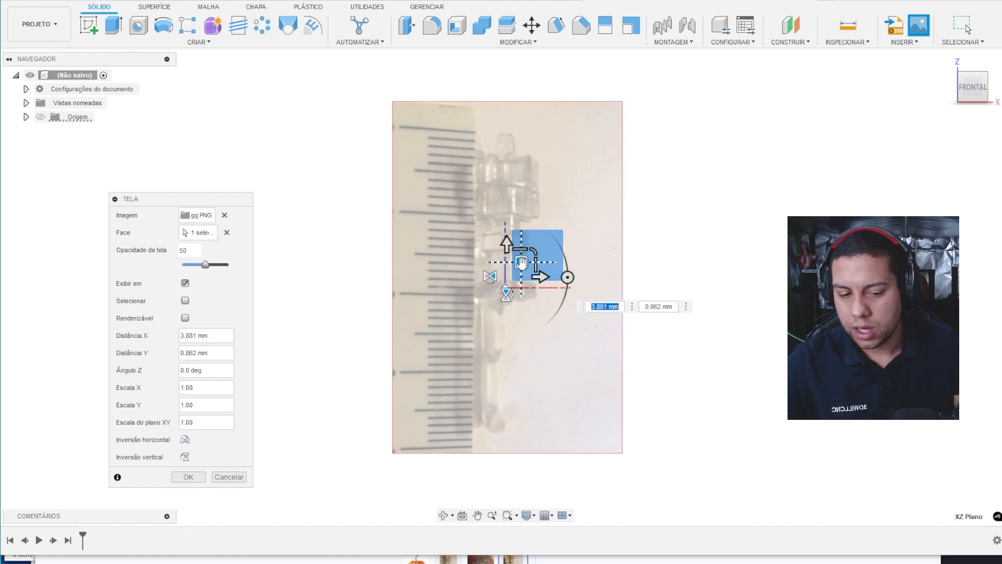
key(Return)
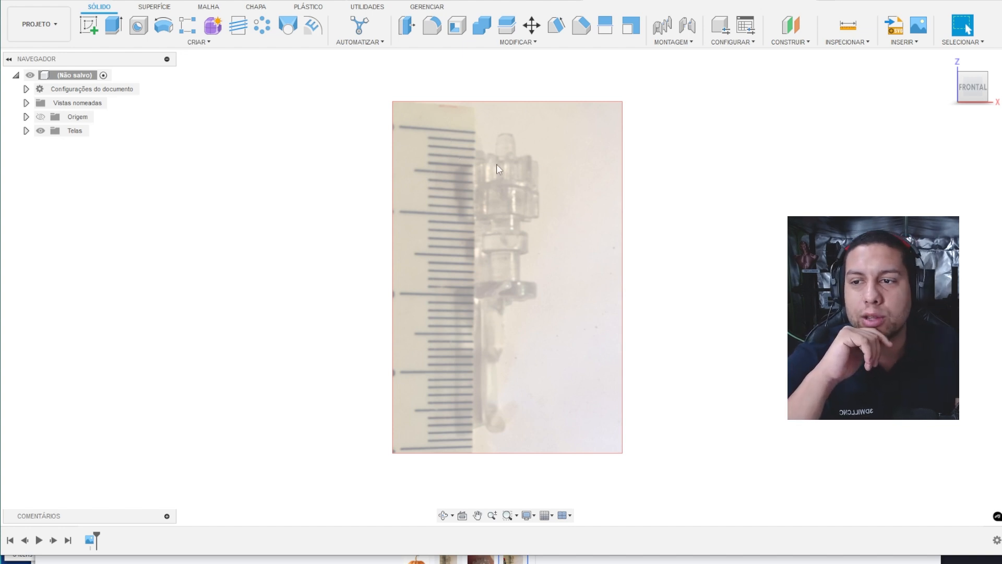
- Examine the part's stepped profile against the ruler marks on the canvas
scroll(465, 165, up, 5)
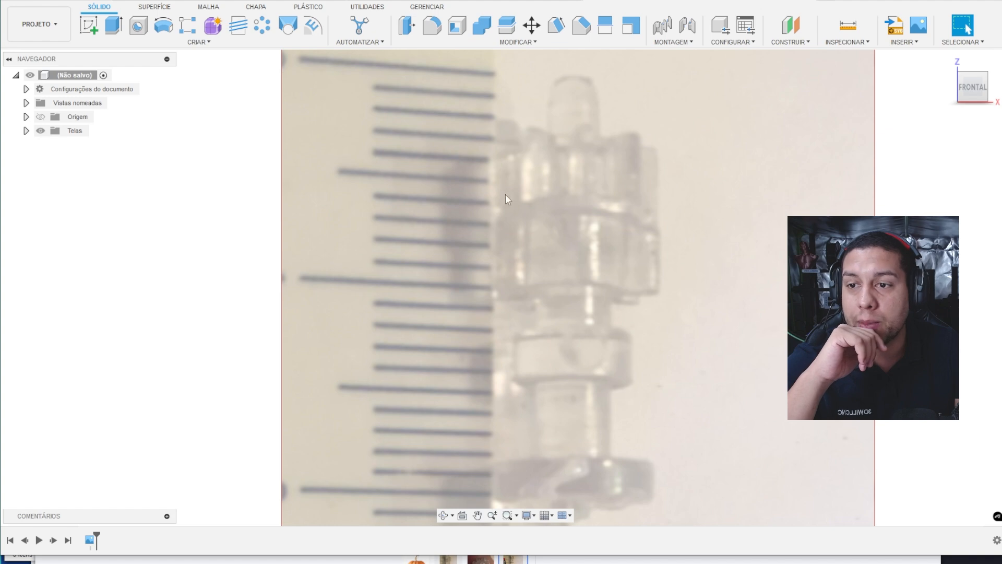
scroll(534, 199, down, 2)
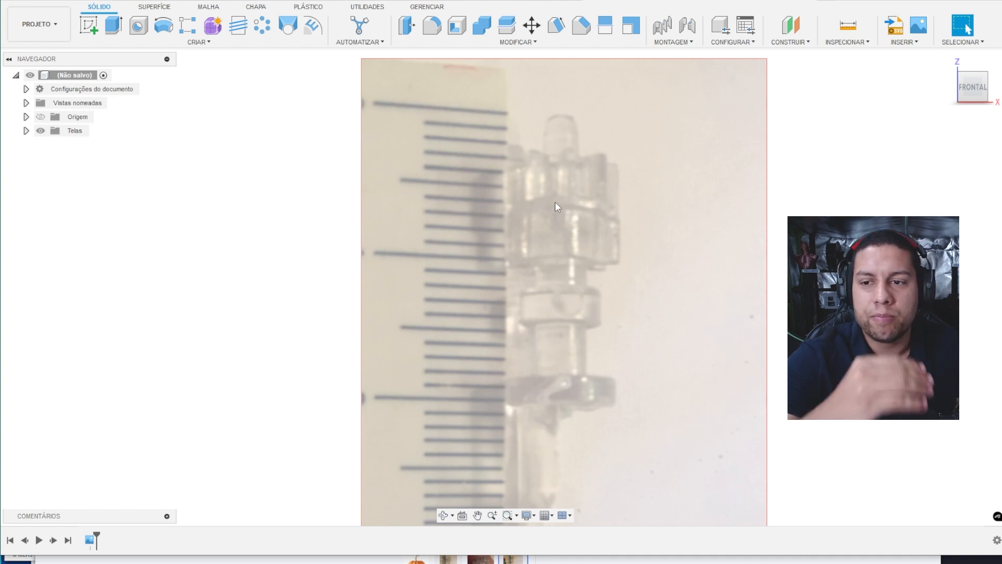
scroll(646, 214, down, 3)
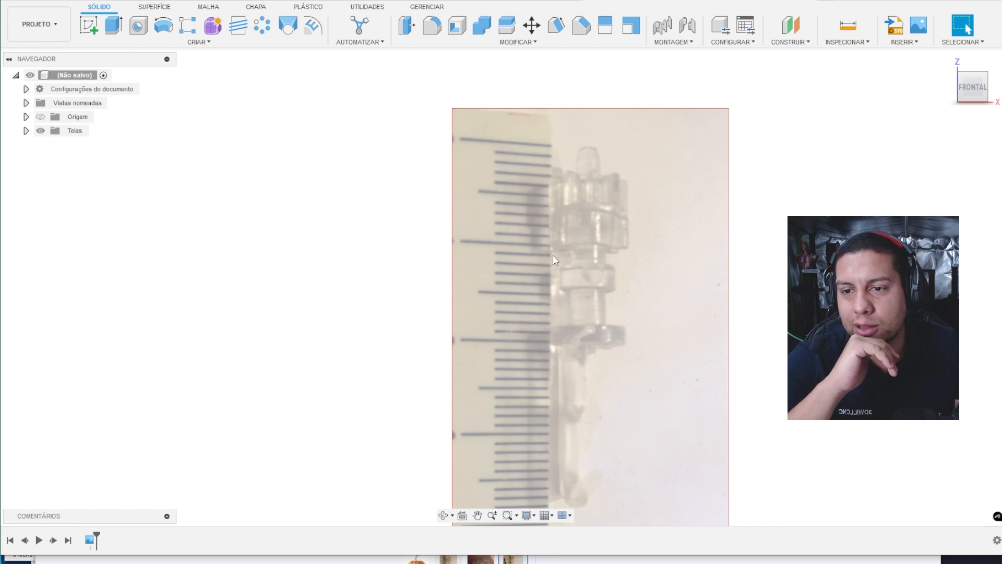
scroll(564, 246, up, 3)
scroll(583, 172, up, 2)
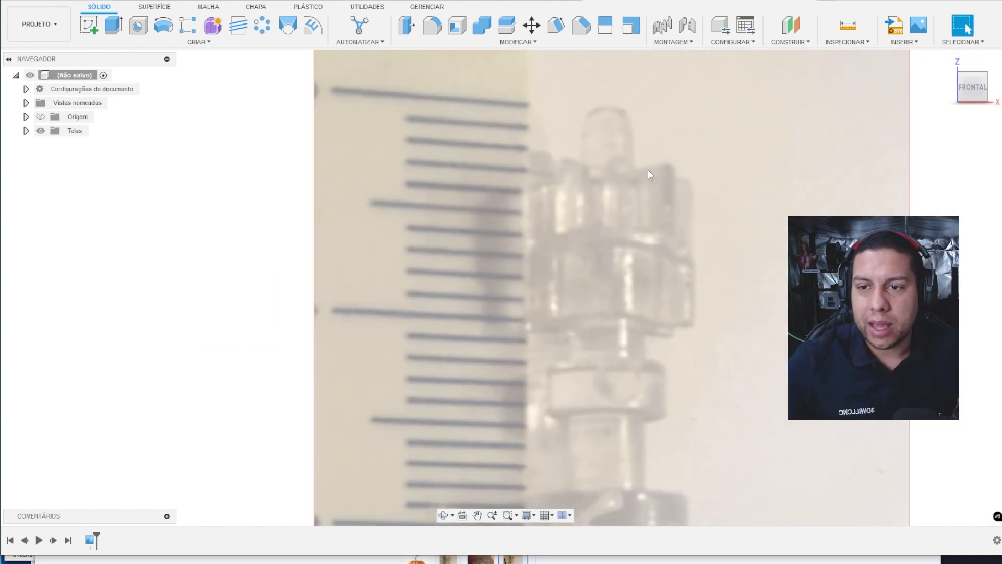
scroll(611, 125, down, 2)
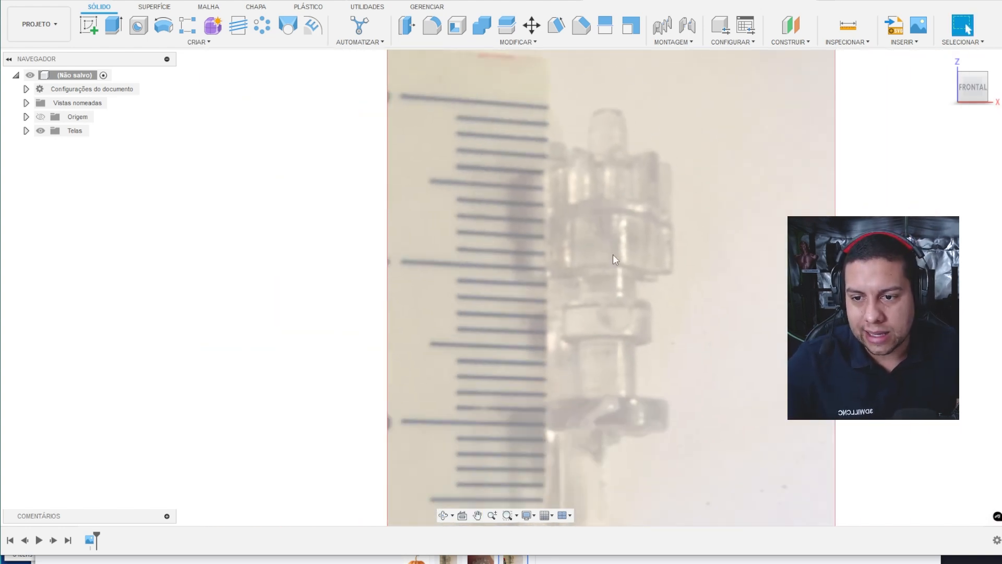
mouse_move(656, 327)
middle_down()
mouse_move(647, 246)
mouse_move(652, 167)
mouse_move(633, 263)
middle_up()
middle_drag(616, 118, 623, 220)
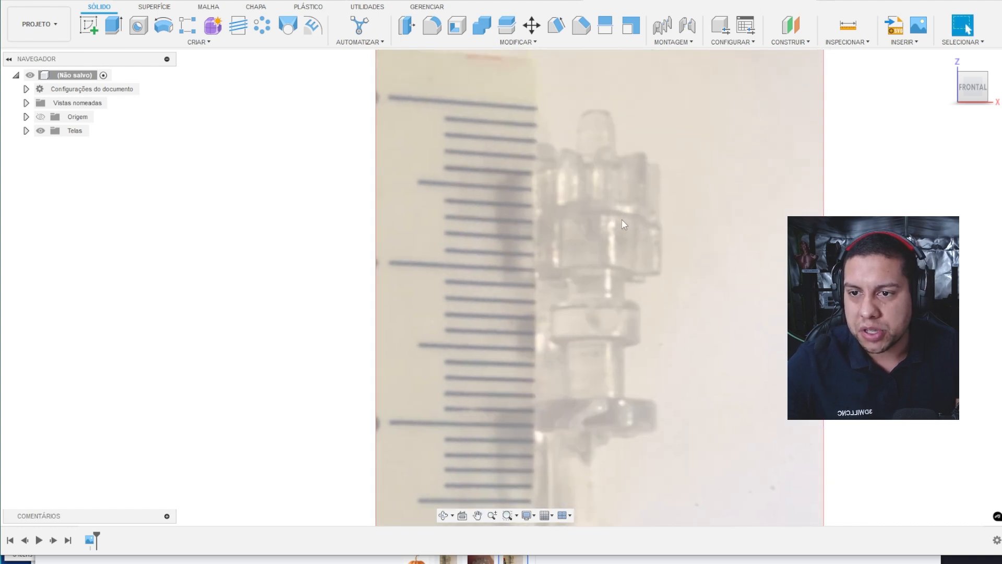
- Calibrate the gg canvas by setting the distance between two adjacent millimetre marks near the ruler's upper end to 1 mm
click(26, 131)
right_click(76, 145)
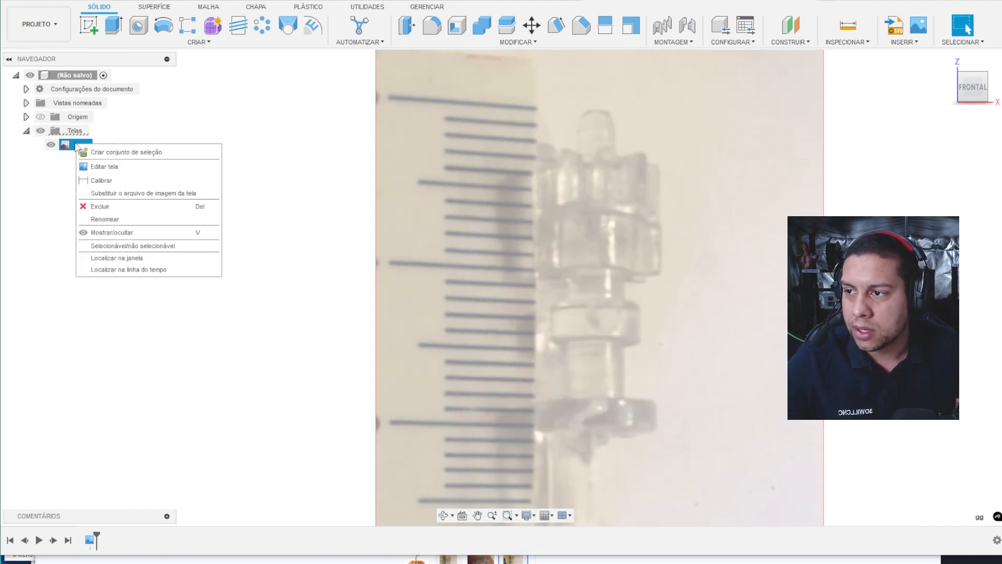
click(113, 181)
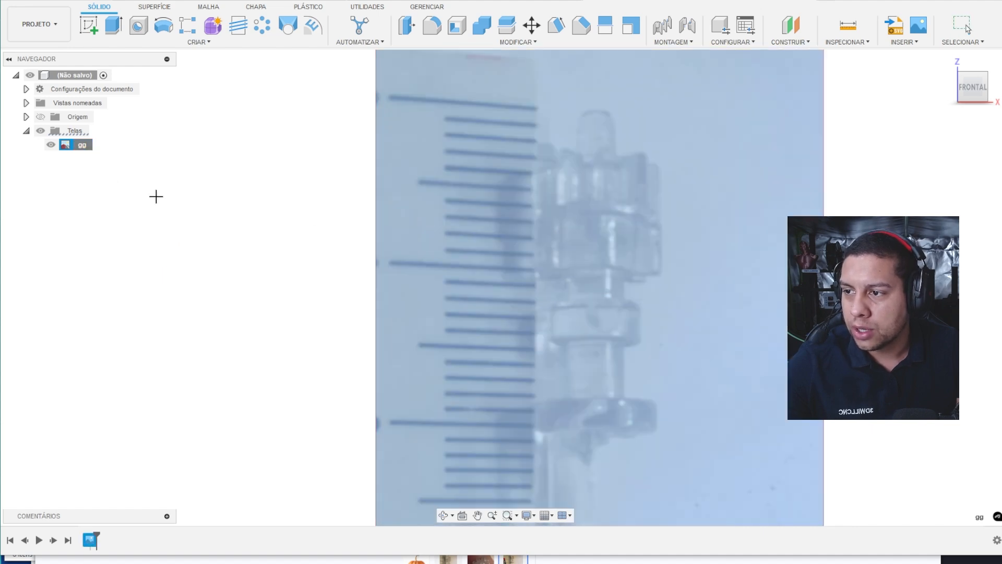
scroll(513, 112, up, 5)
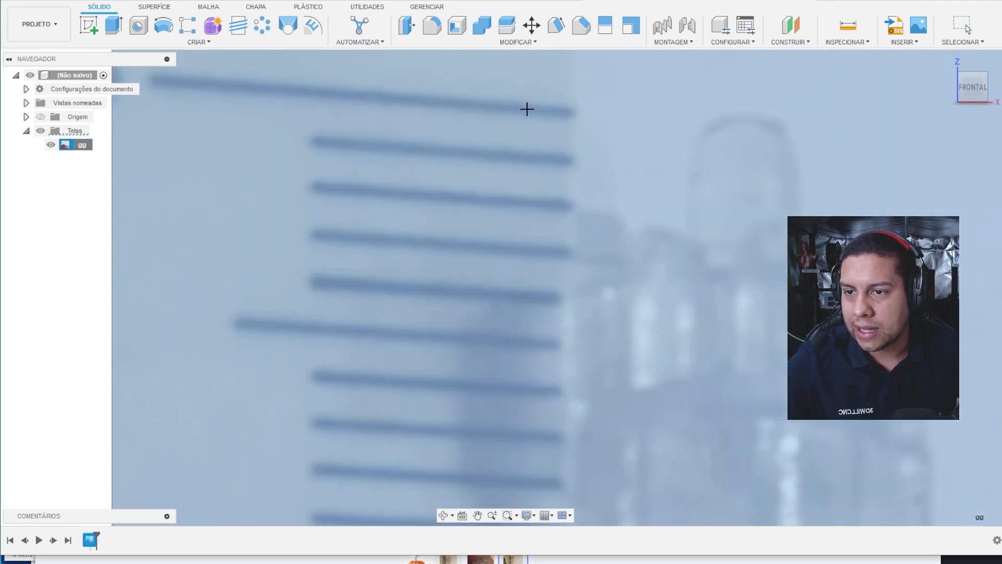
click(527, 109)
click(527, 155)
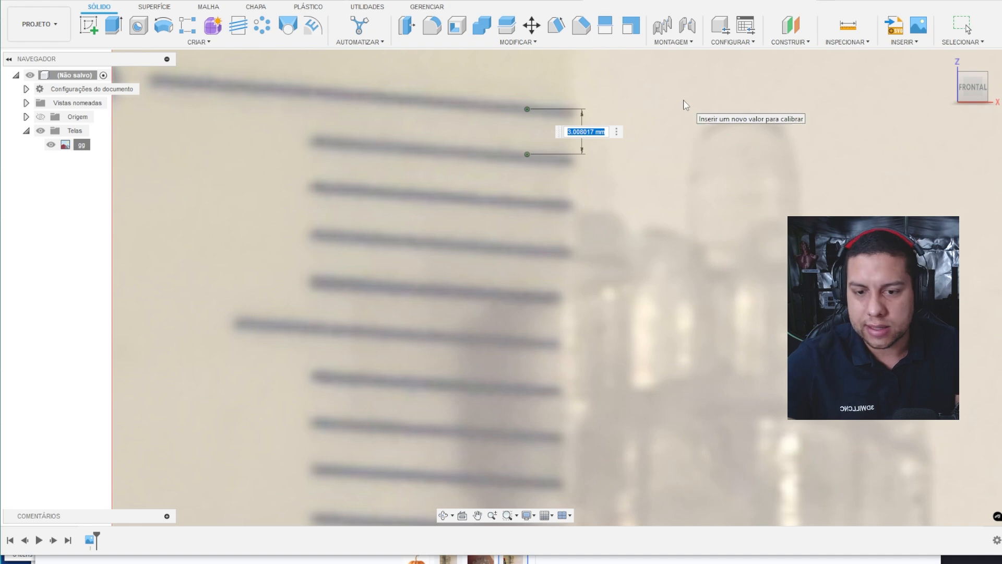
text(1)
key(Return)
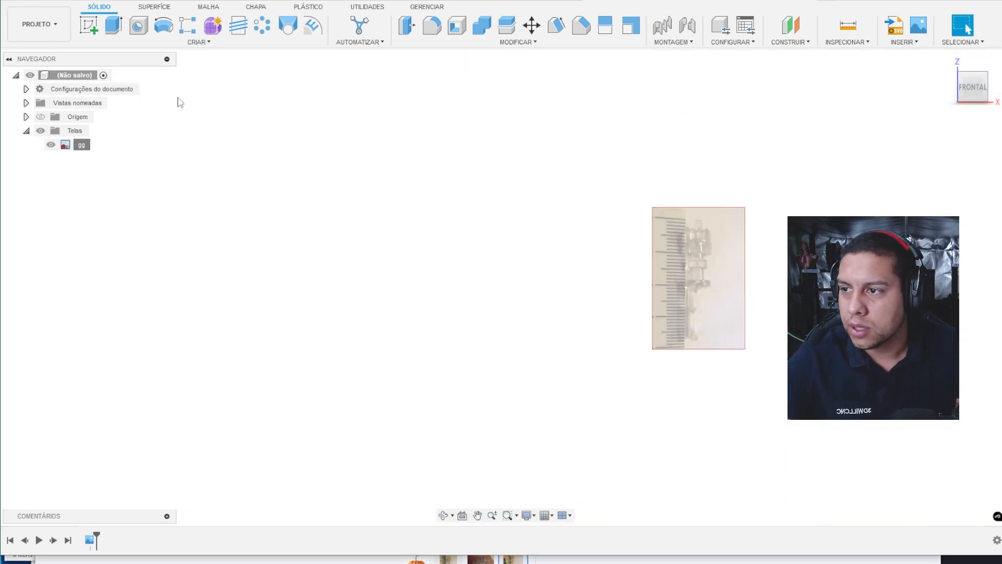
- Edit the gg canvas with the origin shown, shifting it about -21.53 mm in X and -0.68 mm in Y to bring the part's tip to the origin
right_click(81, 145)
click(104, 166)
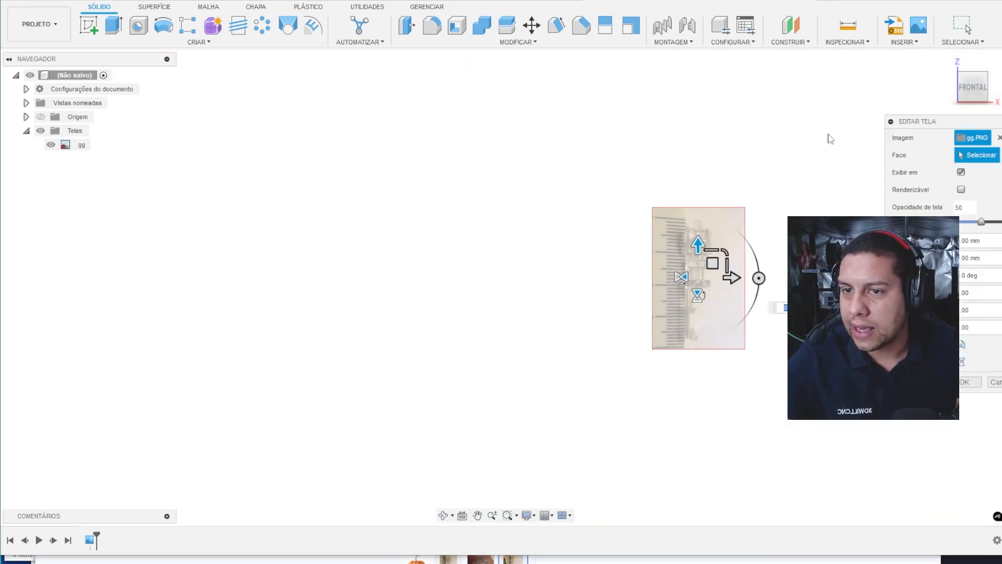
drag(927, 122, 221, 155)
middle_drag(620, 237, 455, 231)
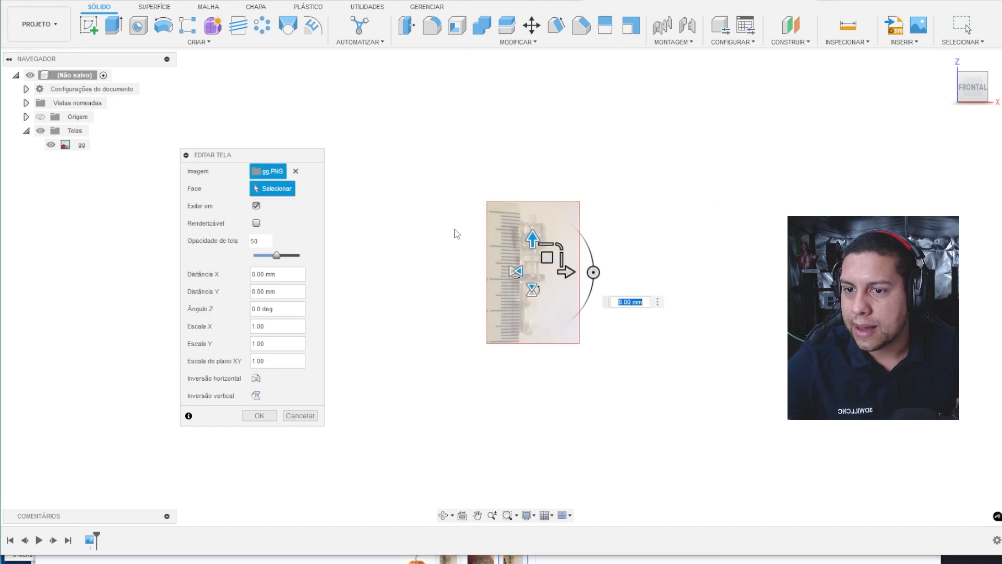
scroll(456, 233, up, 5)
scroll(304, 149, up, 1)
click(41, 117)
middle_drag(574, 287, 615, 212)
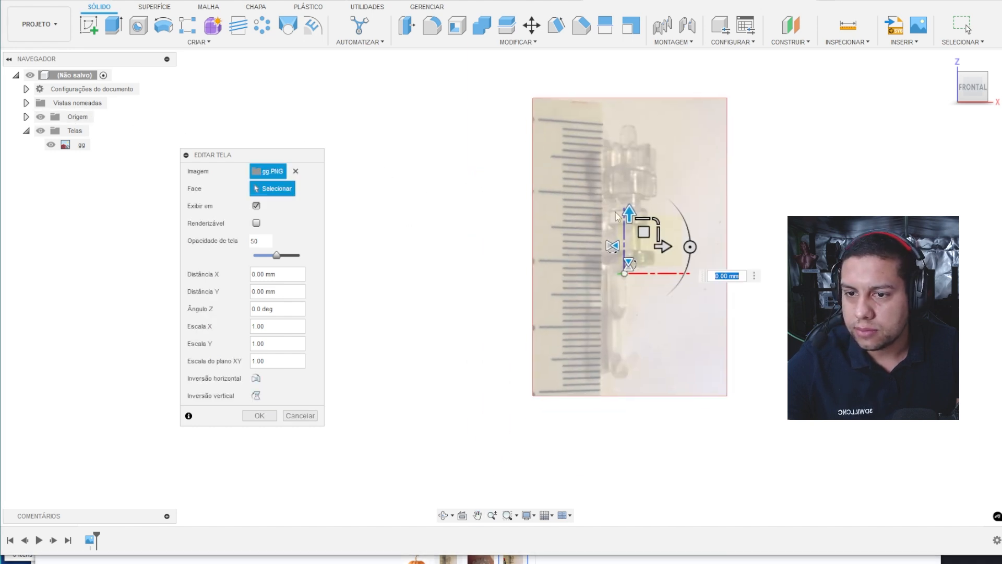
drag(646, 233, 642, 380)
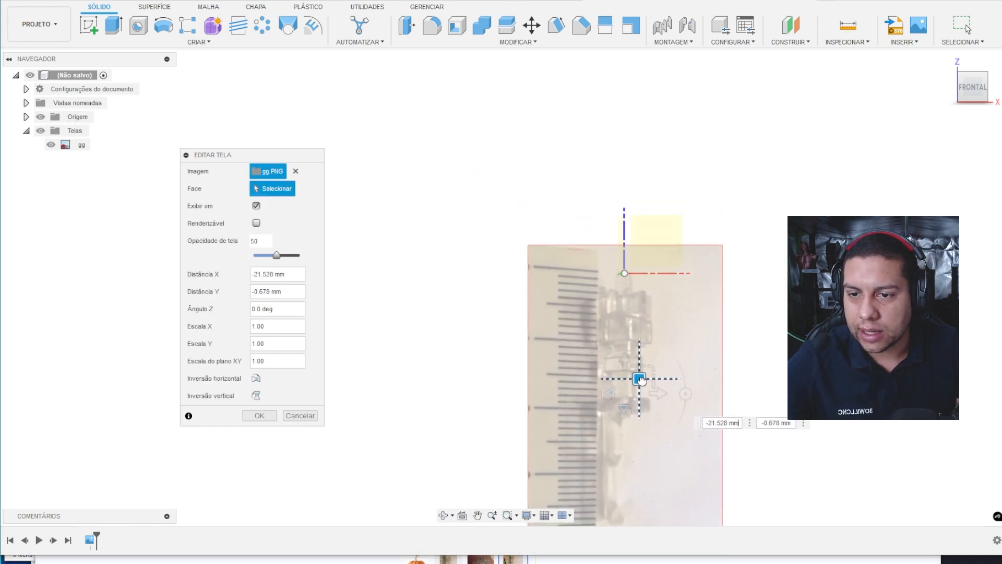
- Rotate the gg canvas by 1 degree about Z and nudge it slightly to align the part with the vertical axis
middle_drag(692, 319, 694, 211)
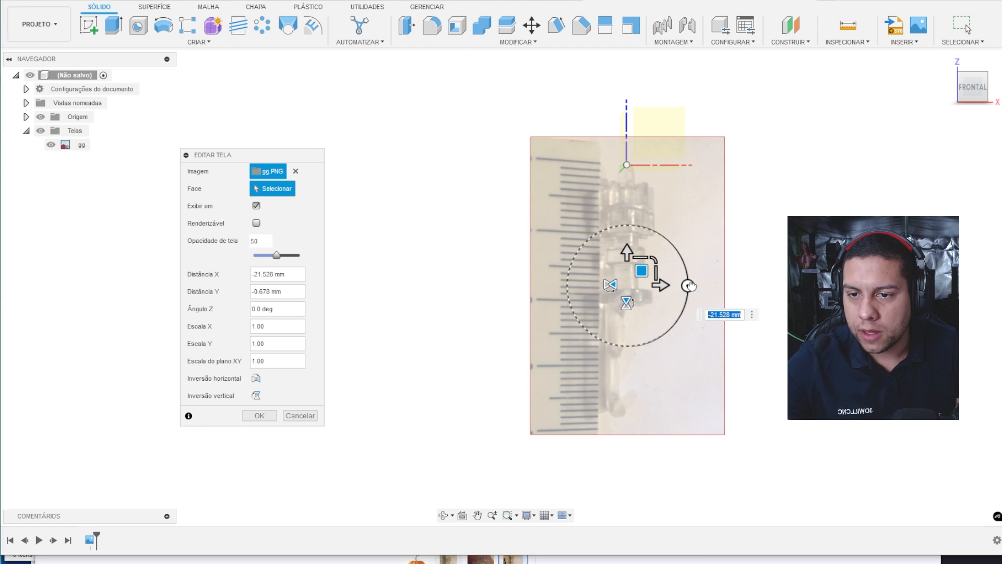
drag(688, 286, 693, 292)
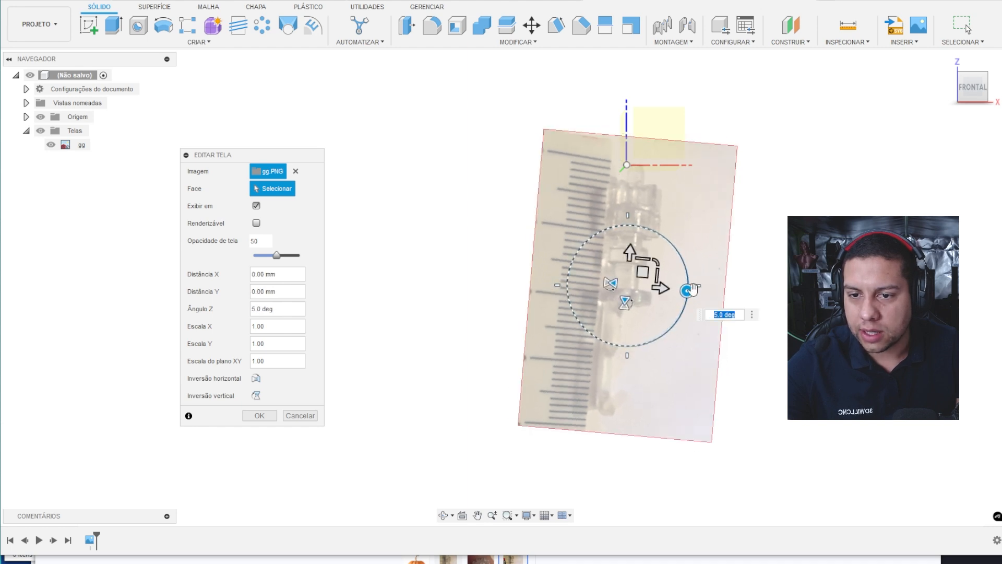
text(2)
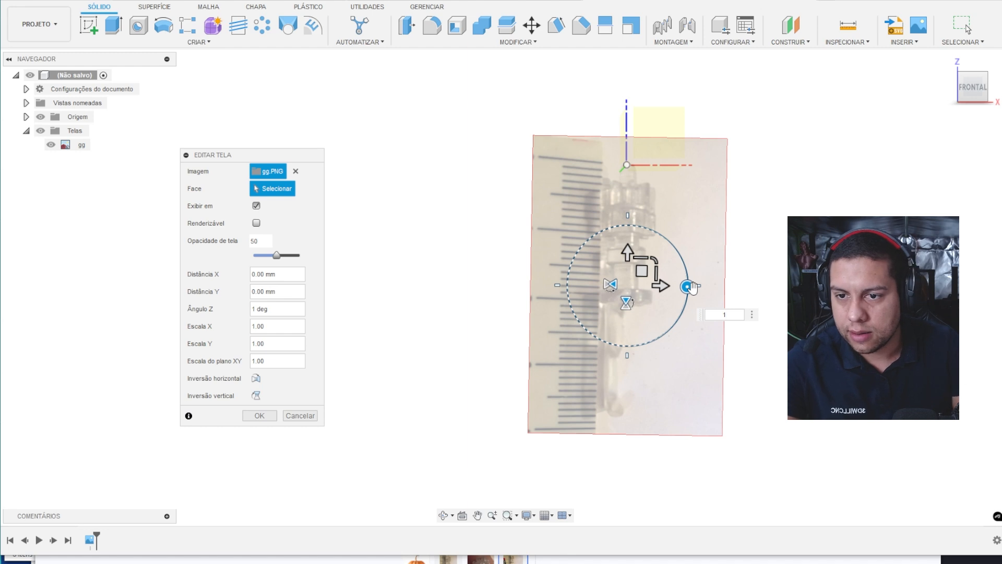
mouse_move(642, 271)
mouse_down()
mouse_move(647, 151)
mouse_move(645, 278)
mouse_up()
key(Return)
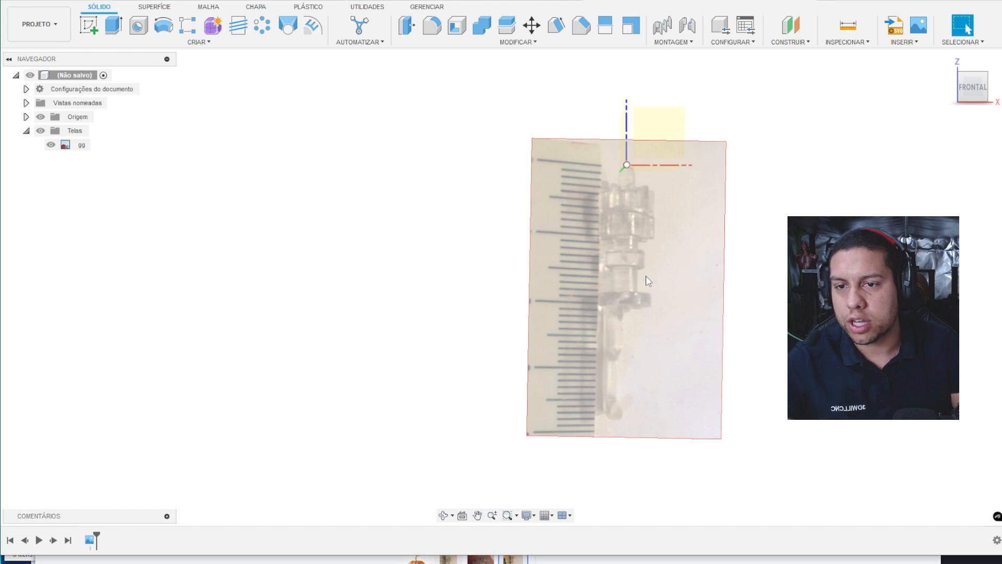
- Switch the camera to orthographic projection and choose the XZ plane for a new sketch
click(102, 32)
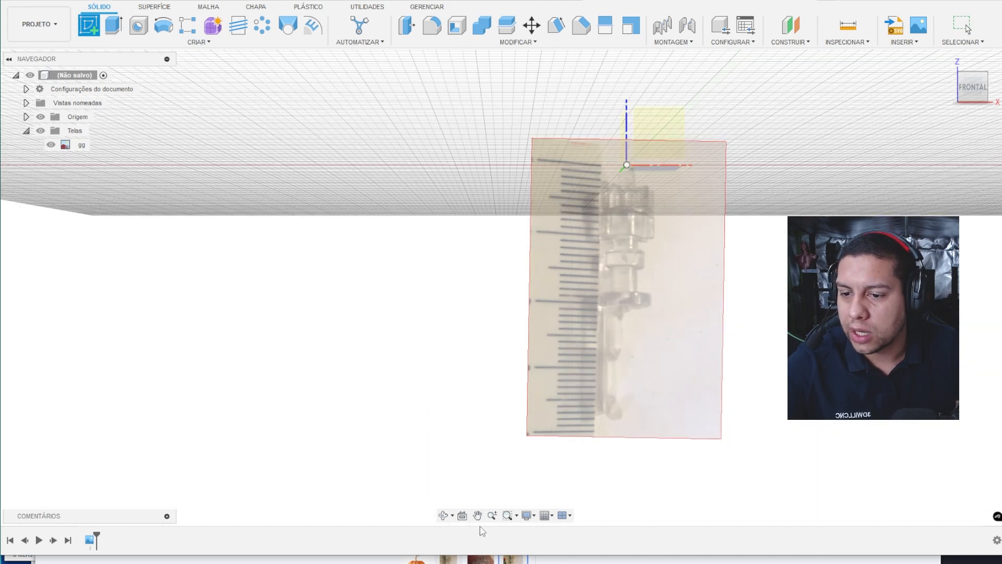
click(528, 516)
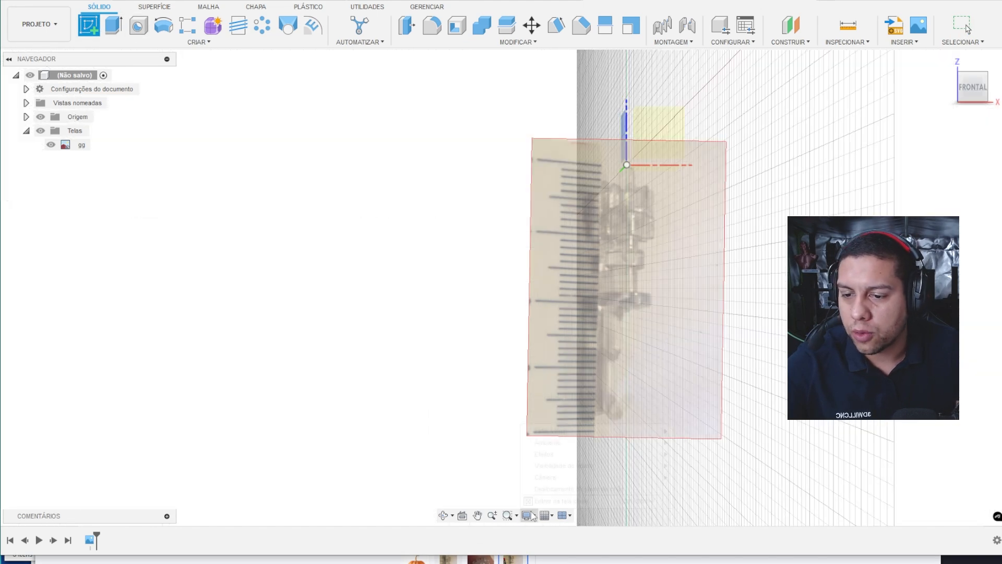
click(690, 475)
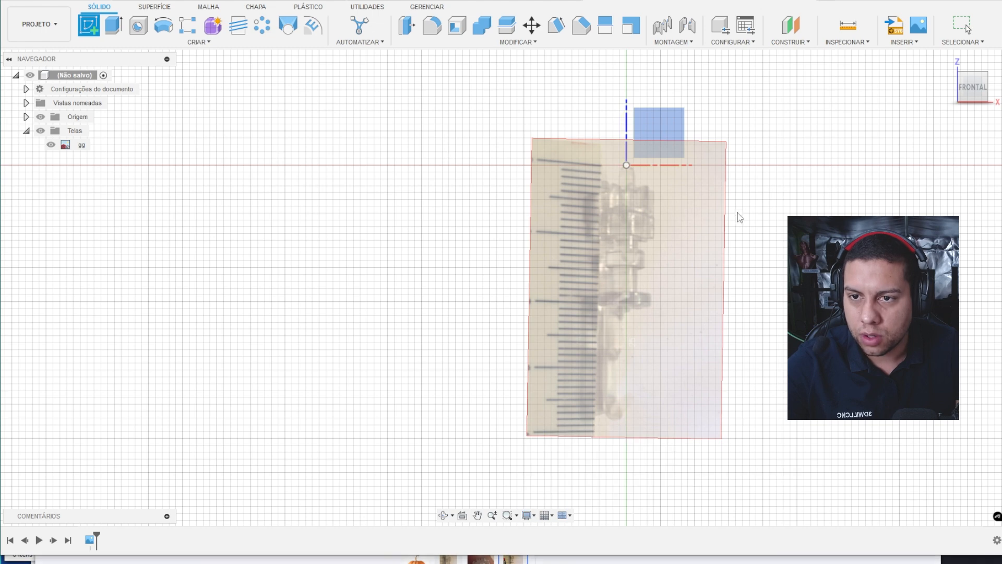
click(680, 155)
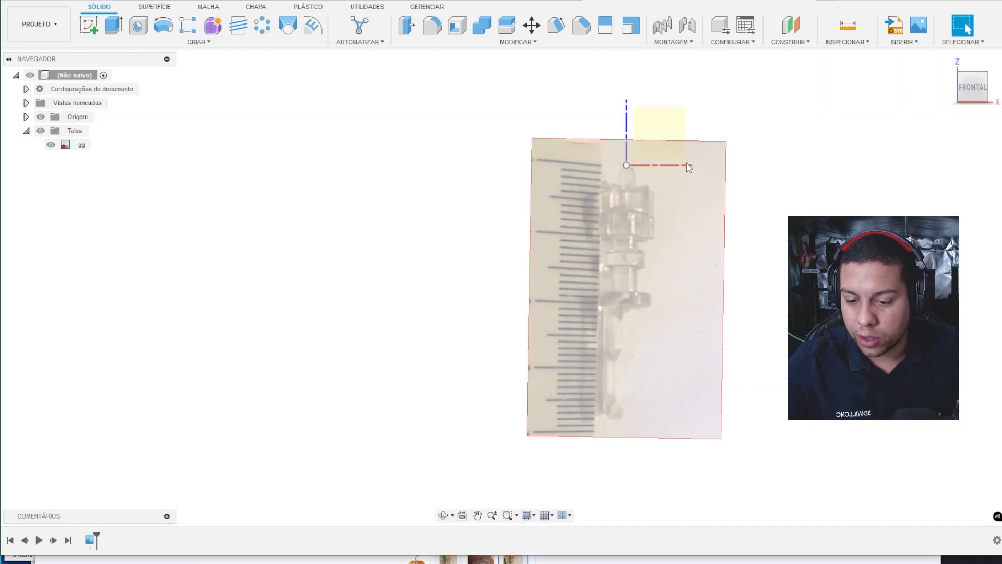
- Sketch a vertical axis line on the XZ plane from the origin down to the part's lower end
key(l)
click(653, 151)
middle_drag(618, 171, 655, 43)
click(546, 141)
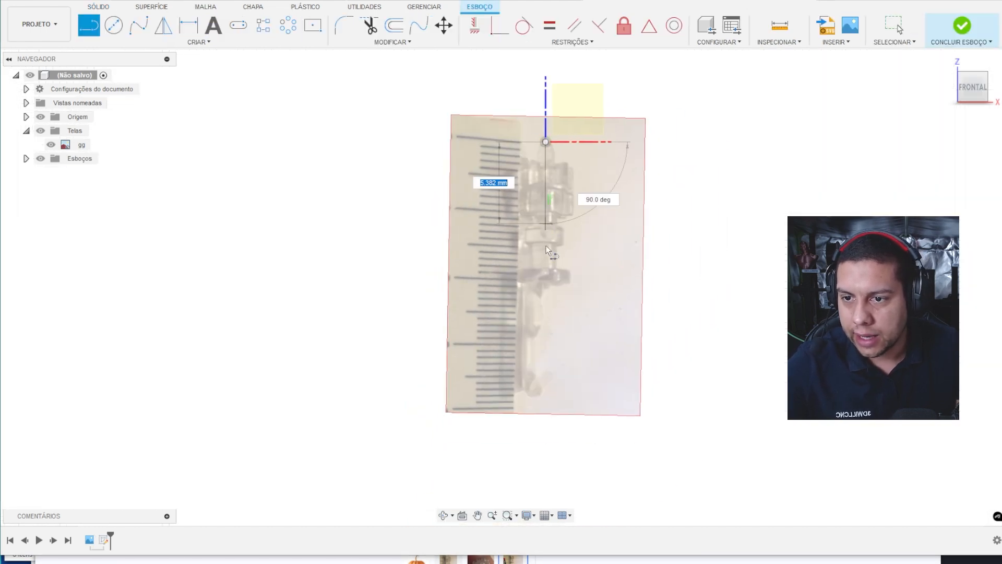
click(544, 393)
key(Escape)
- Sketch the tip's outline from the origin: about 1.3 mm outward, down to the gear's upper face, and out to the gear's outer edge
scroll(538, 194, up, 2)
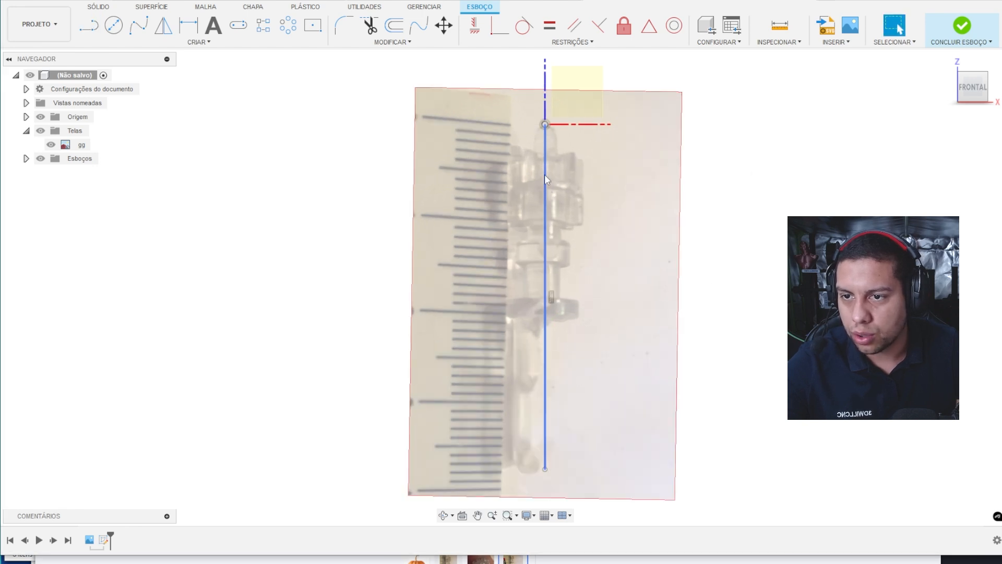
scroll(593, 164, up, 5)
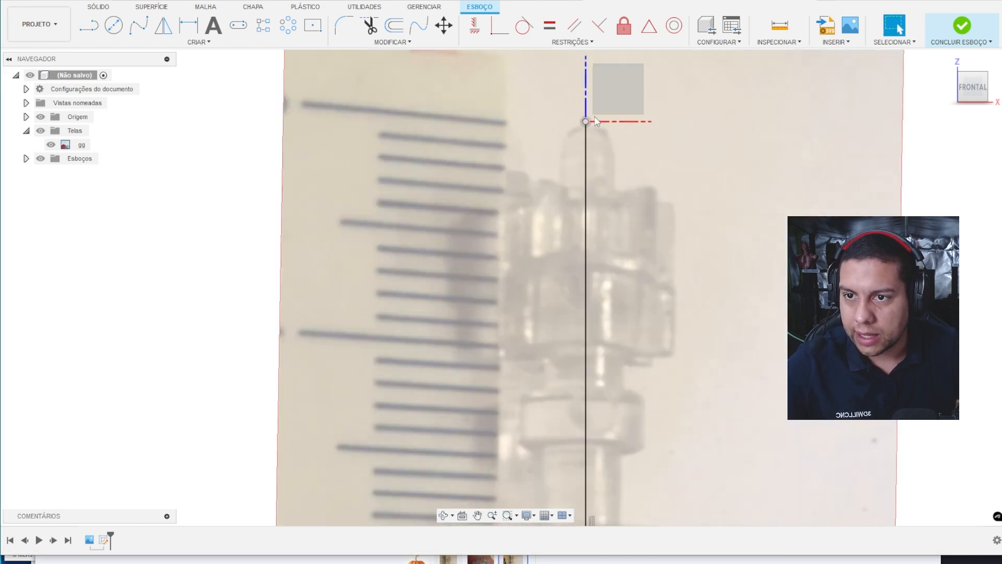
scroll(596, 122, up, 2)
key(l)
click(582, 124)
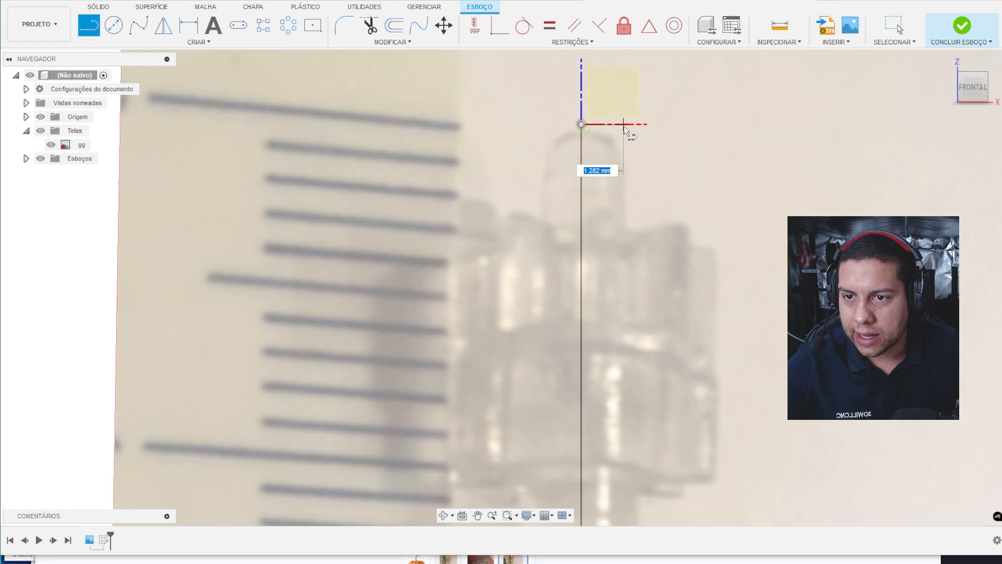
click(625, 126)
click(626, 238)
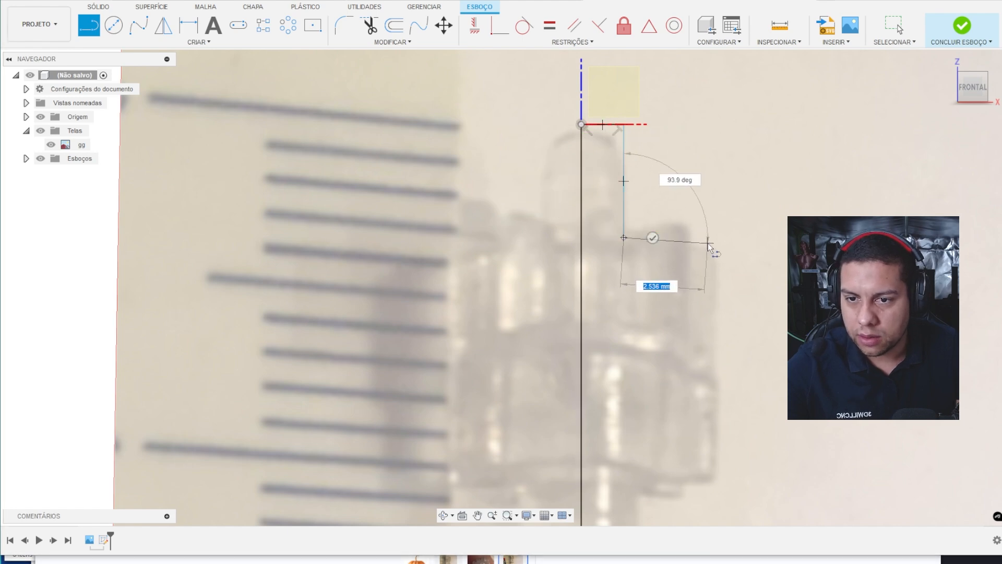
click(711, 238)
- Continue the profile about 7.6 mm down the gear's outer edge and horizontally back in to the shaft
scroll(711, 238, down, 2)
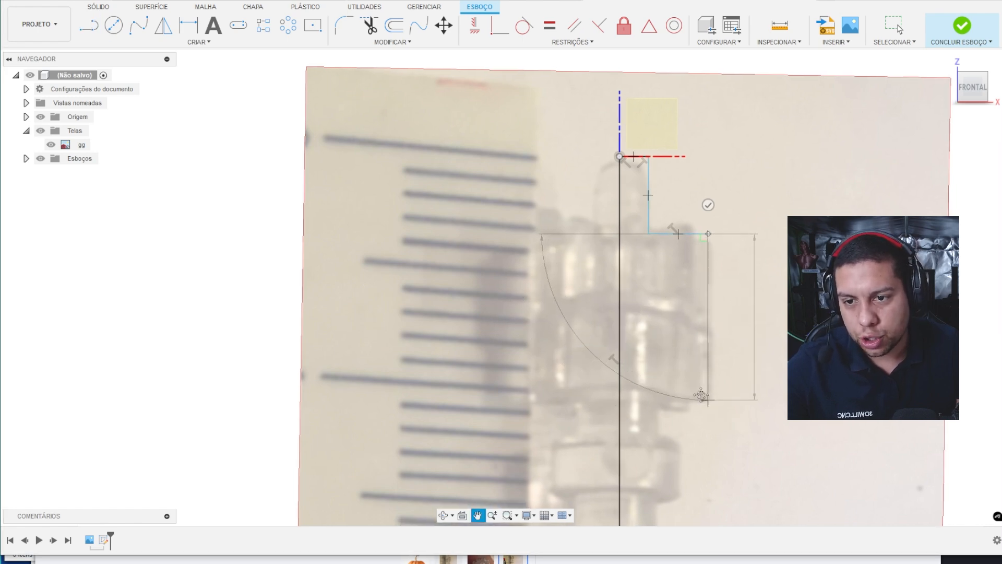
middle_drag(708, 407, 711, 320)
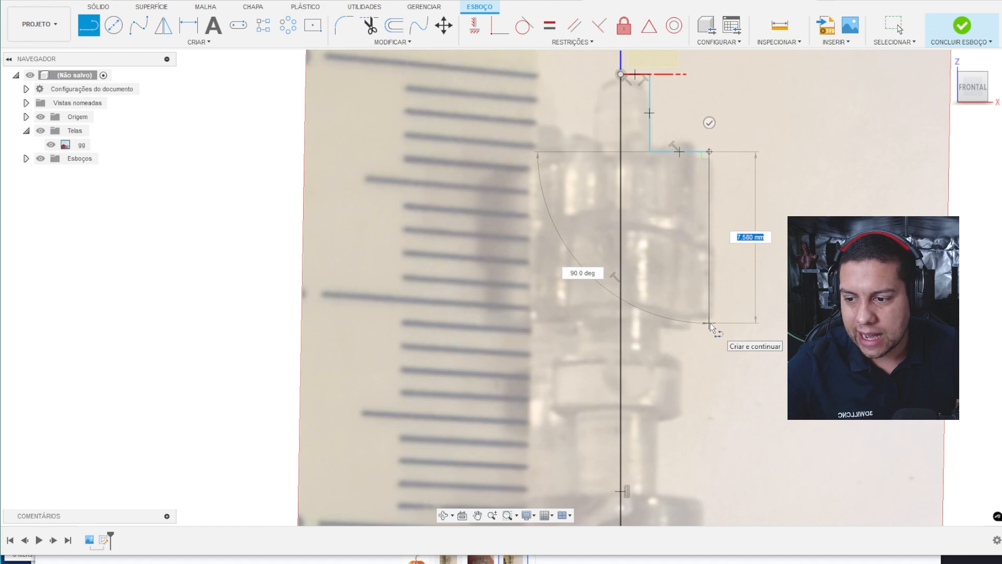
click(710, 322)
scroll(673, 323, up, 1)
scroll(670, 326, down, 2)
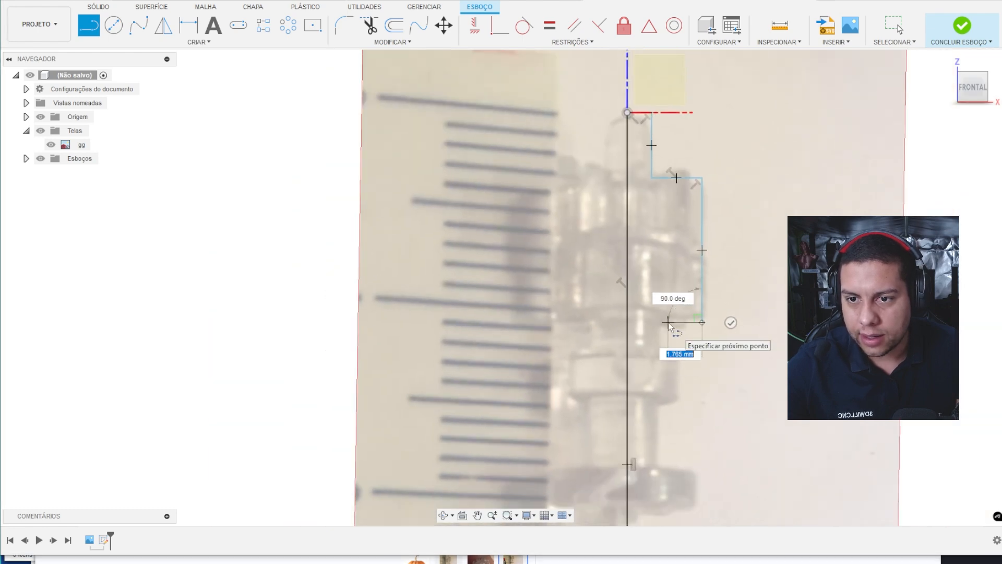
scroll(670, 326, up, 2)
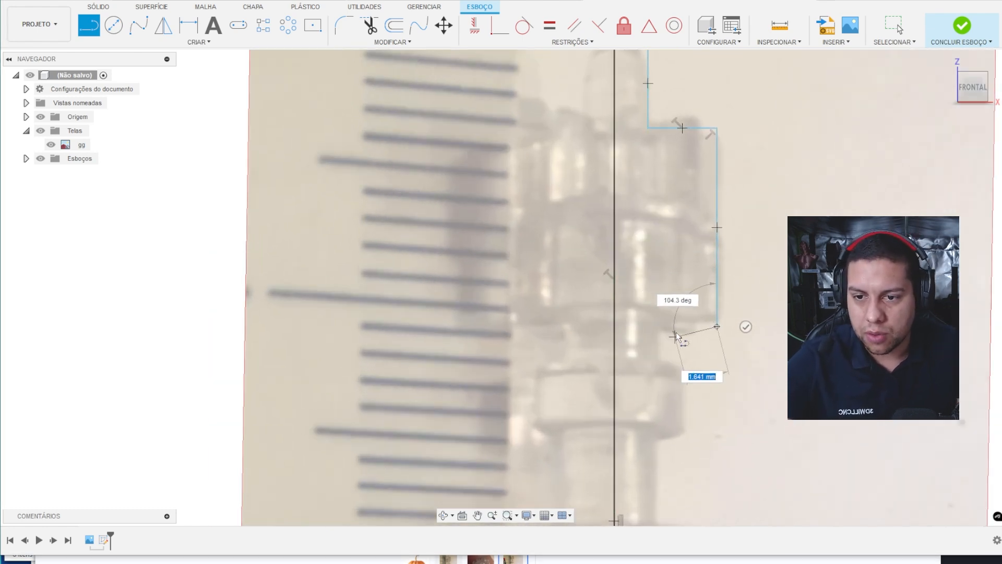
click(662, 327)
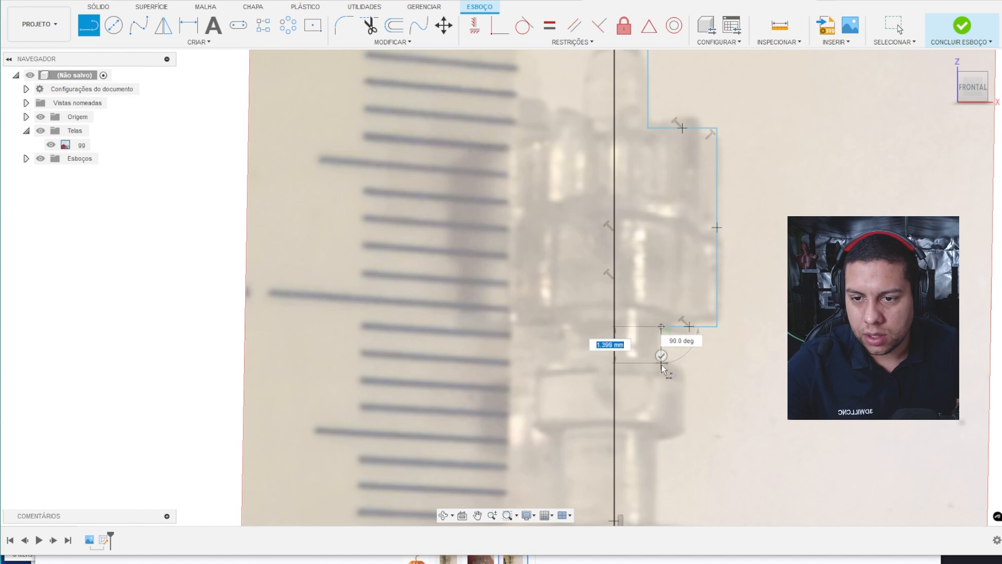
- Trace the short shaft section and the collar below the gear, stepping out about 0.9 mm, down, and back in to the shaft
scroll(682, 378, up, 2)
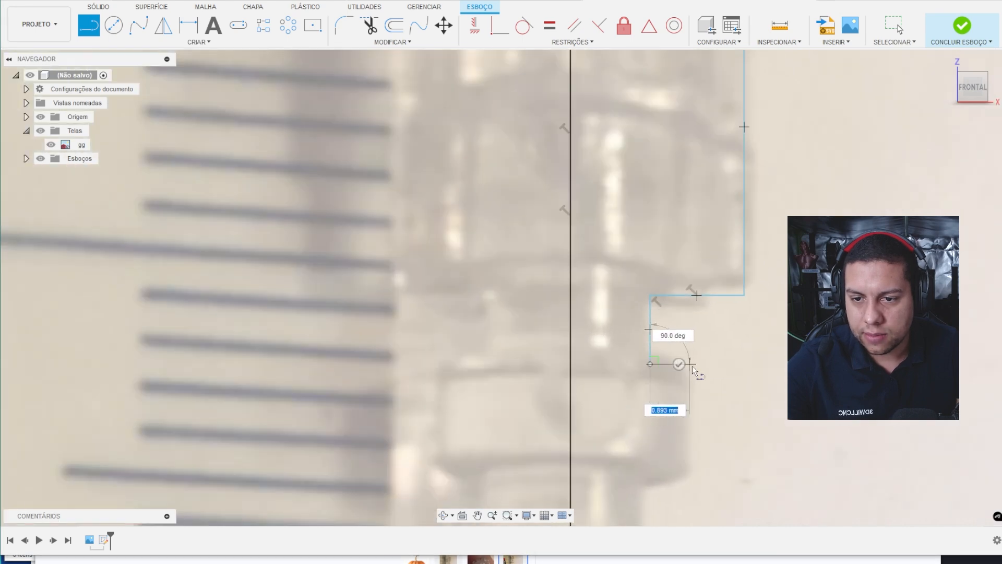
click(685, 367)
click(693, 449)
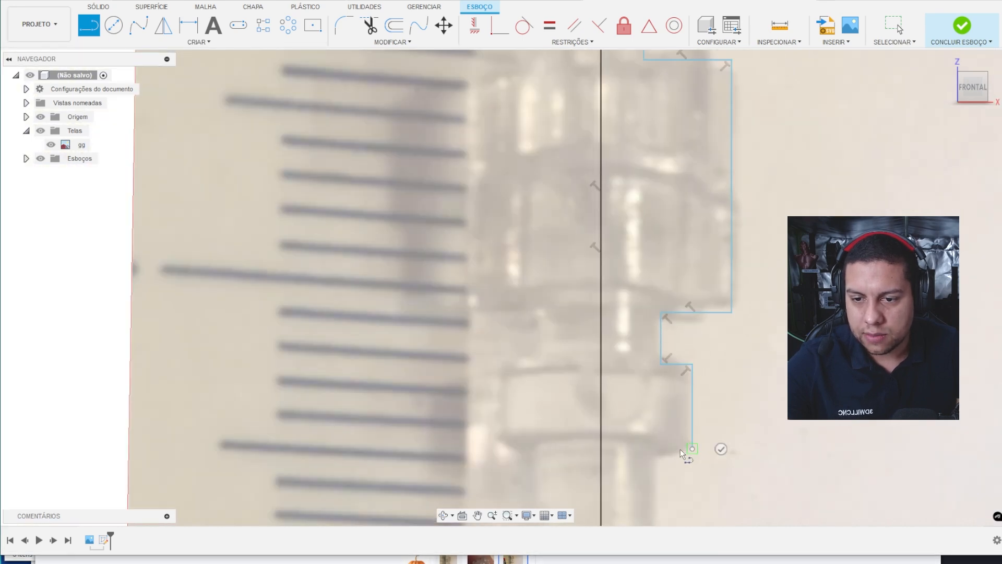
click(659, 449)
- Trace the lower shaft section and flange, closing the profile with a horizontal line of about 3.6 mm to the axis
middle_drag(659, 449, 654, 208)
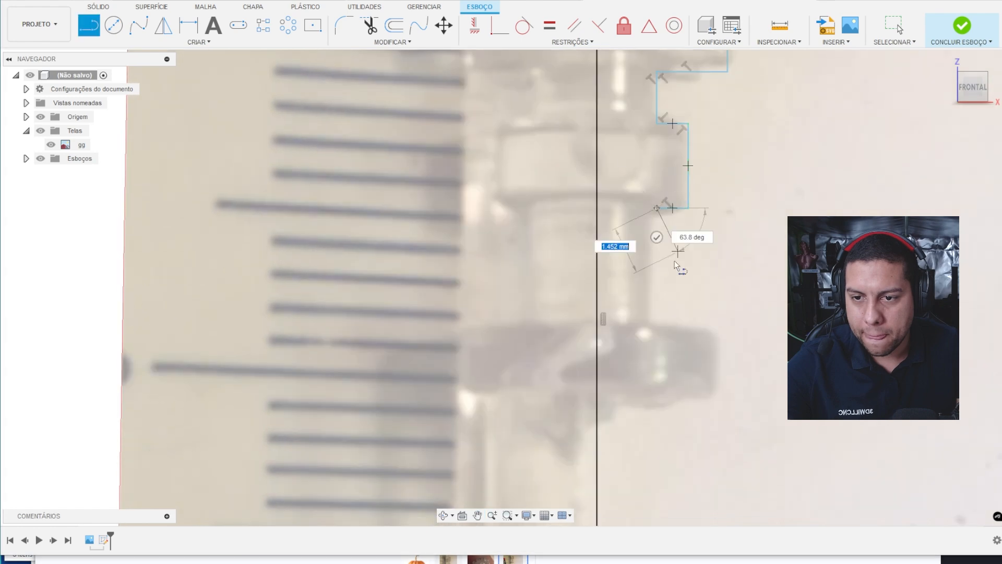
click(656, 321)
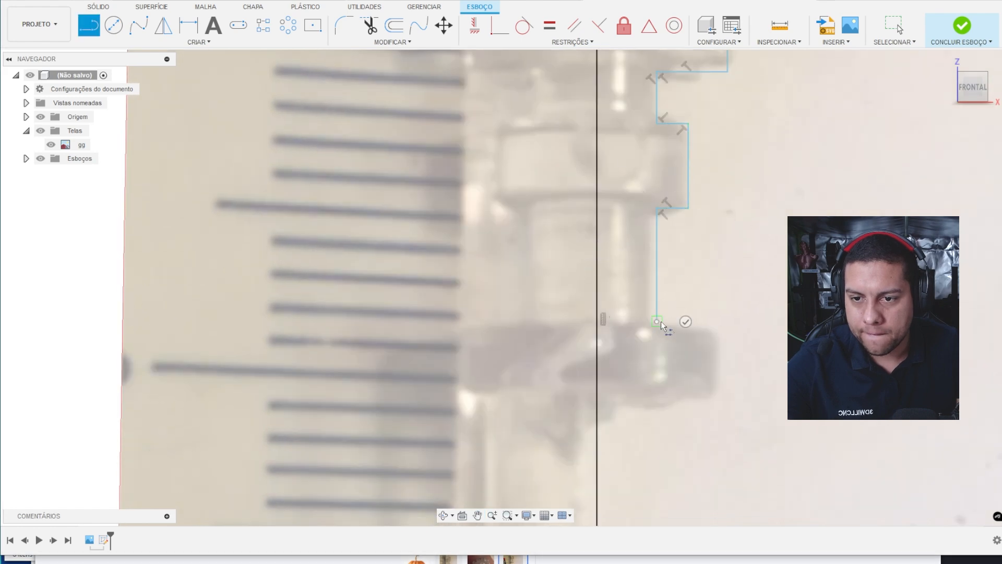
click(718, 322)
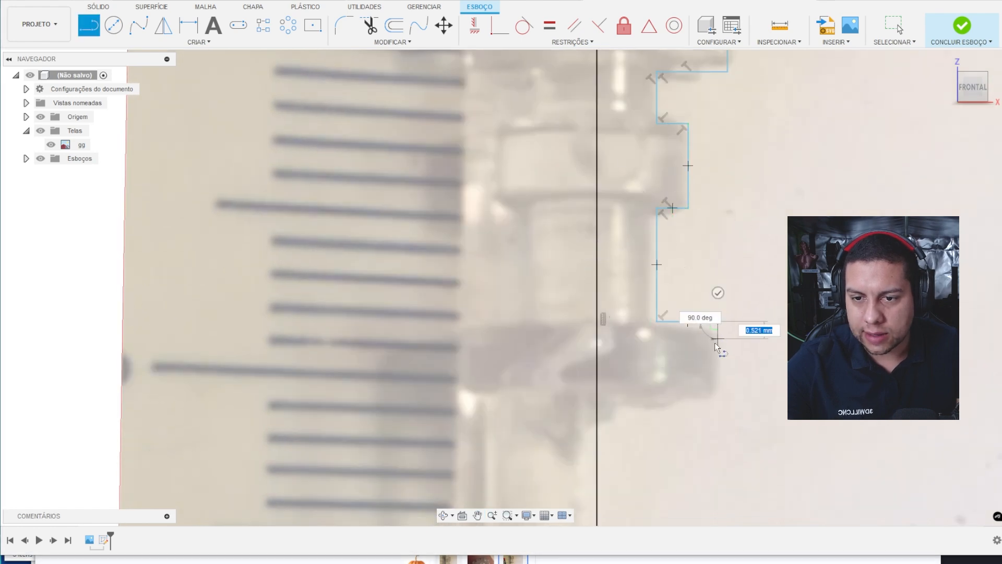
click(718, 392)
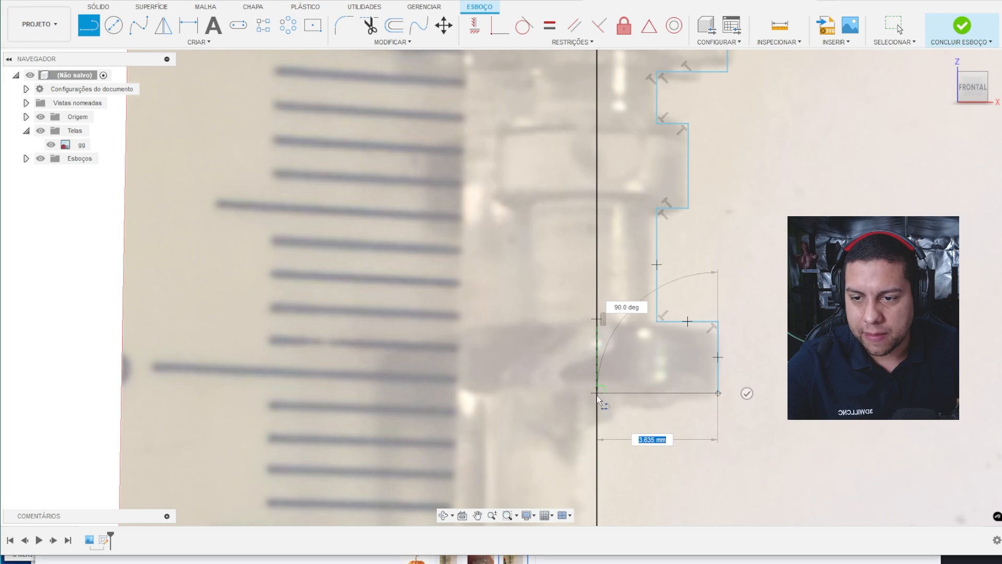
click(597, 395)
key(Escape)
scroll(766, 324, down, 3)
scroll(761, 299, down, 3)
scroll(764, 277, up, 3)
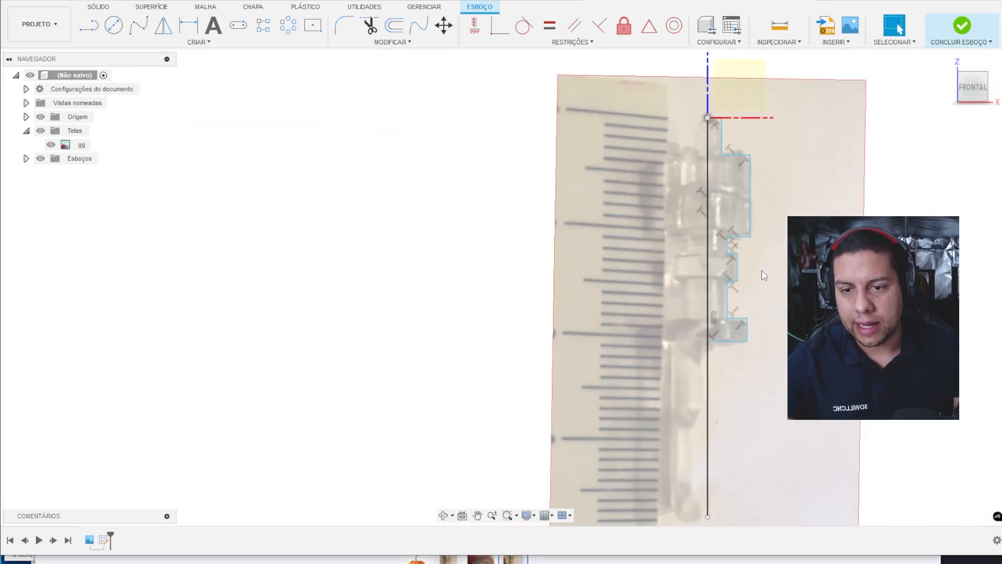
scroll(794, 209, up, 3)
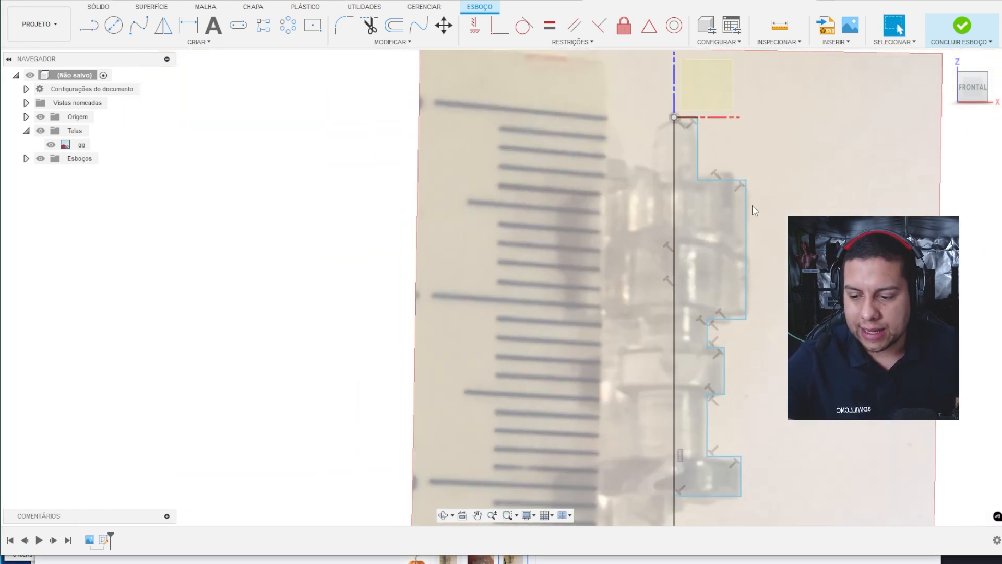
scroll(682, 124, up, 5)
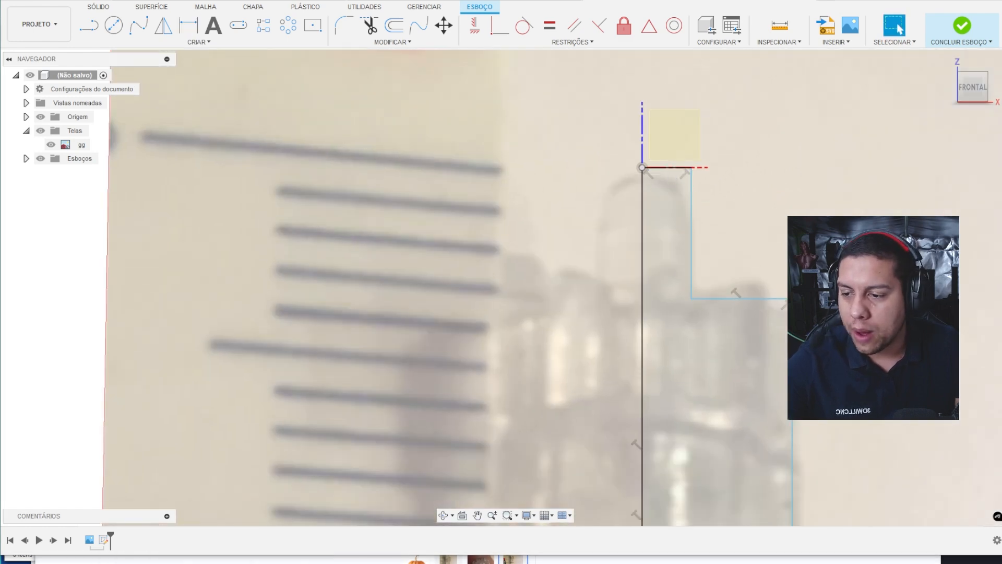
mouse_move(229, 558)
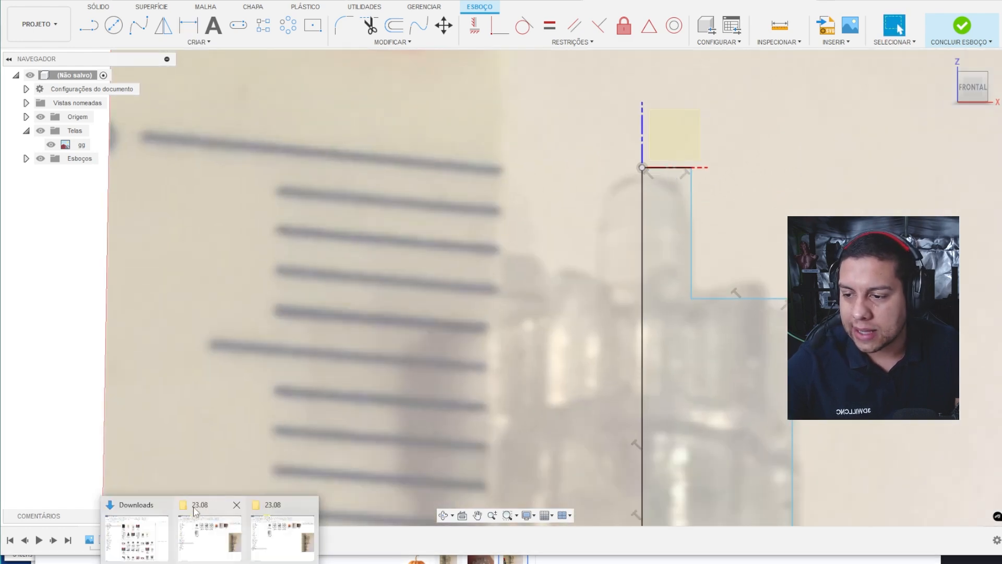
click(226, 531)
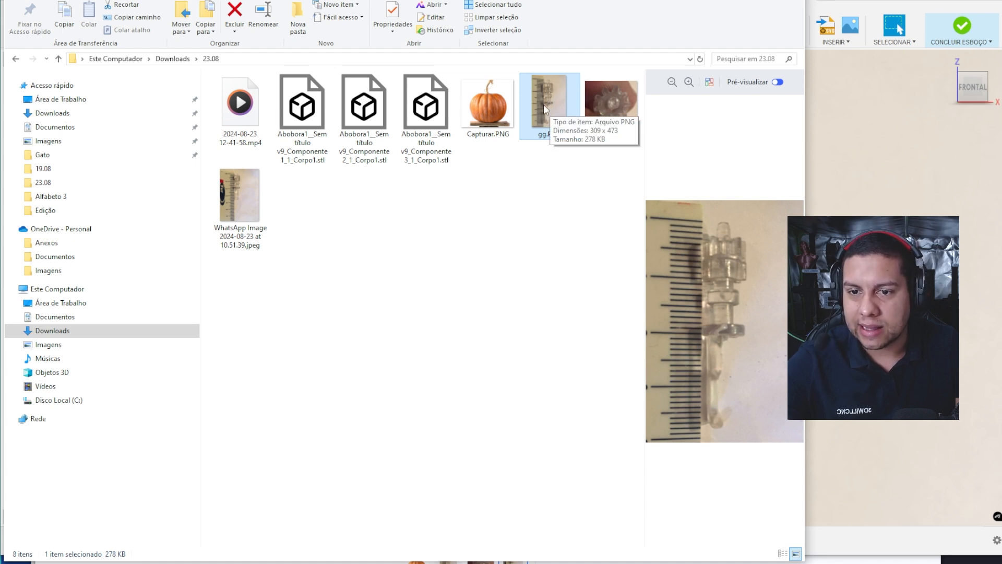
double_click(550, 100)
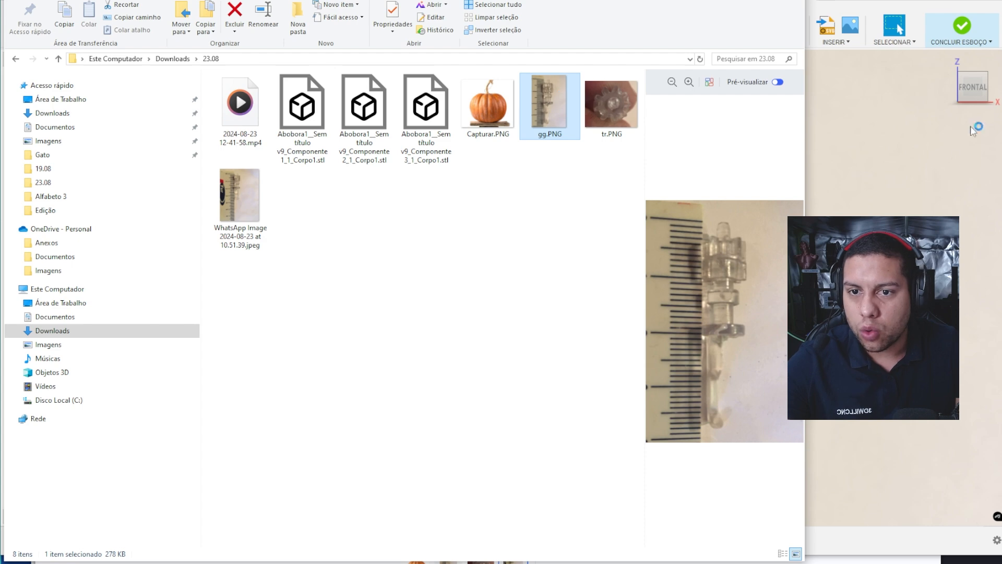
scroll(482, 179, up, 2)
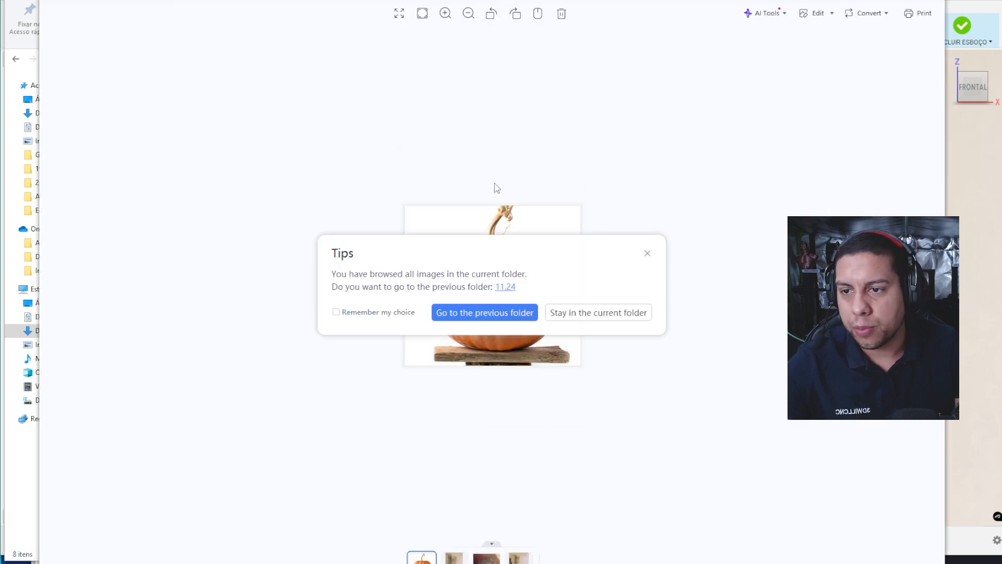
click(648, 254)
key(alt+Tab)
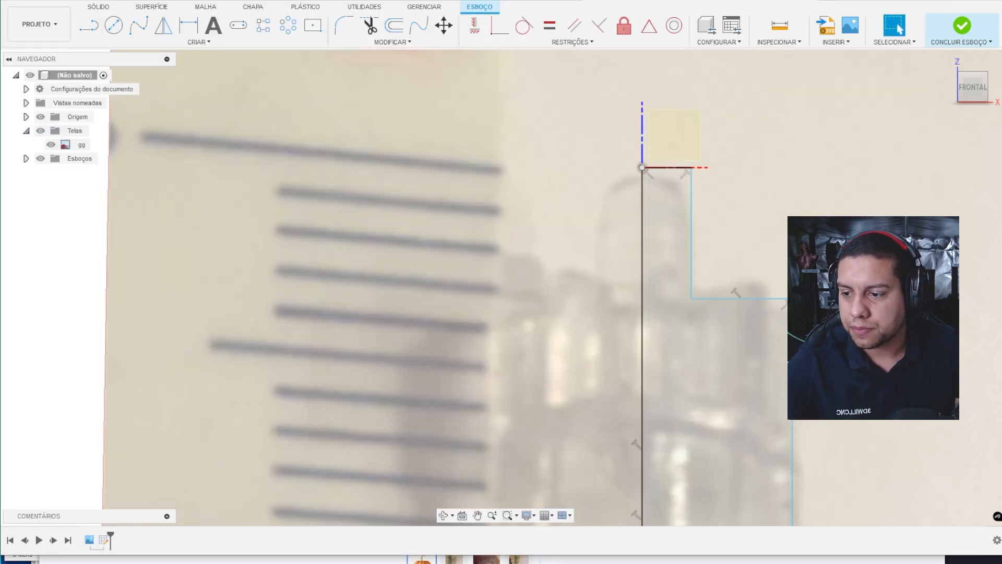
- Switch to File Explorer, open gg.PNG from the 23.08 folder, examine the part's tip up close, and return to the Fusion 360 sketch
click(269, 530)
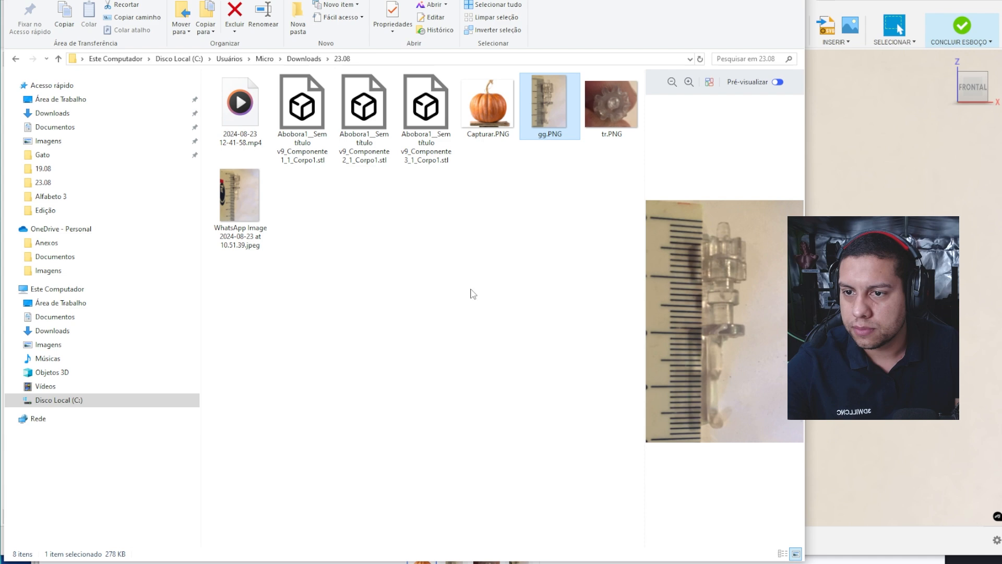
double_click(555, 116)
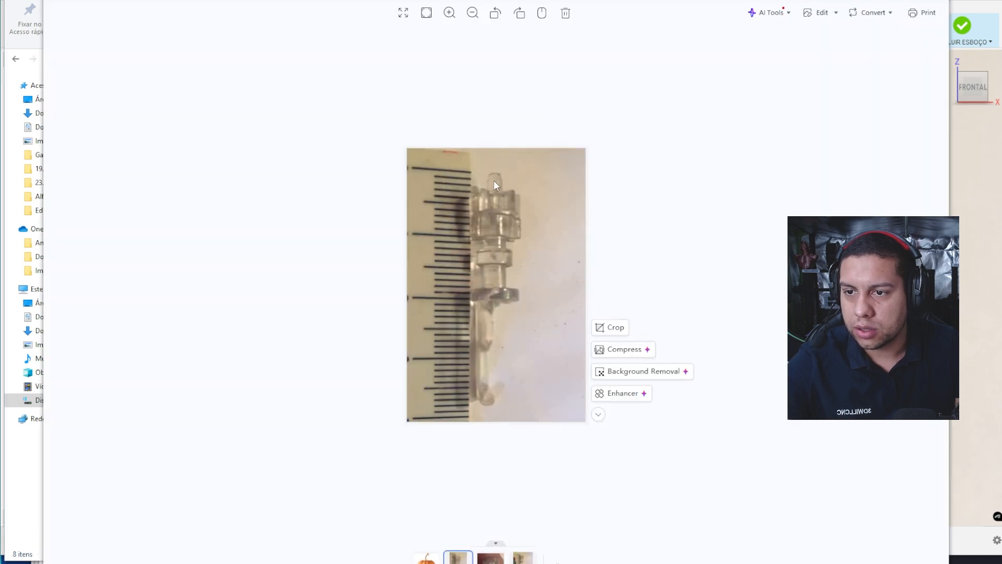
scroll(495, 182, up, 2)
scroll(496, 184, up, 5)
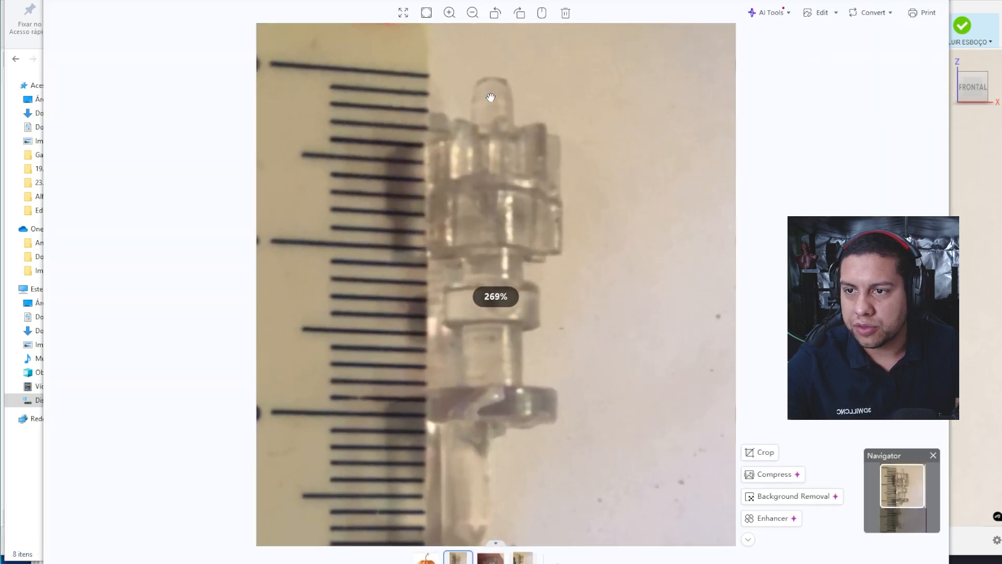
scroll(494, 111, up, 4)
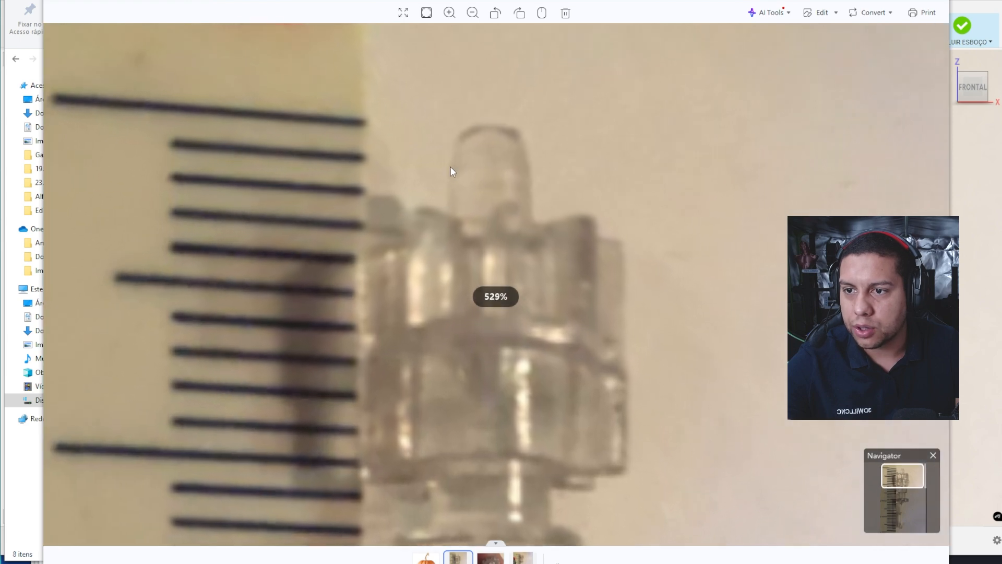
click(450, 168)
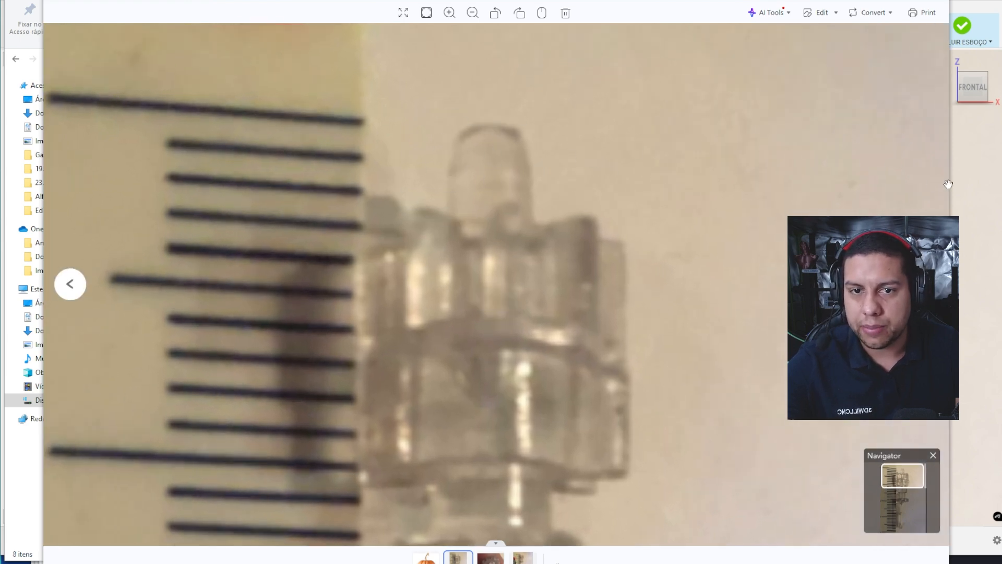
click(972, 180)
- Dimension the distance from the axis to the tip's outer vertical line as 1.2 mm
key(d)
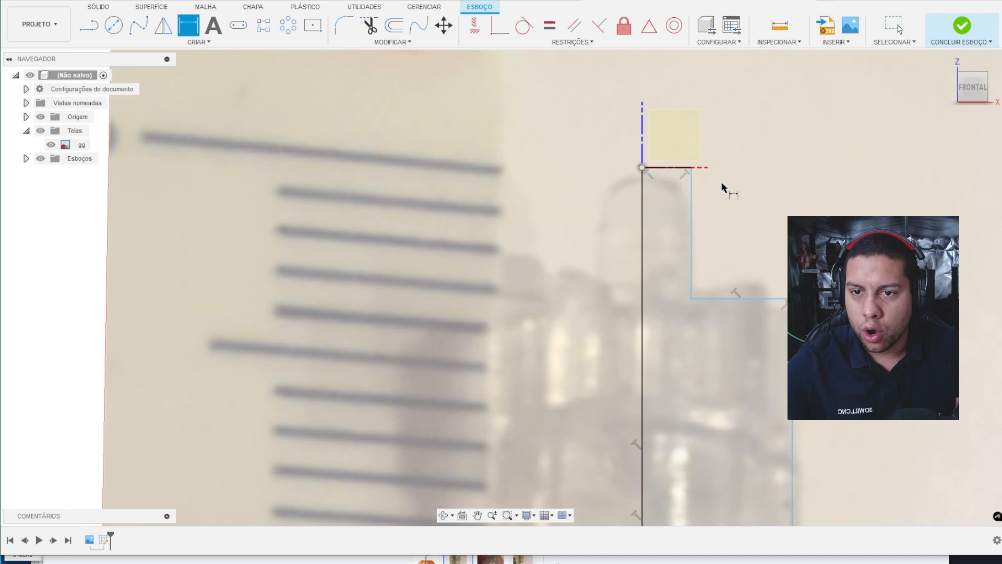
click(692, 202)
click(643, 203)
click(606, 113)
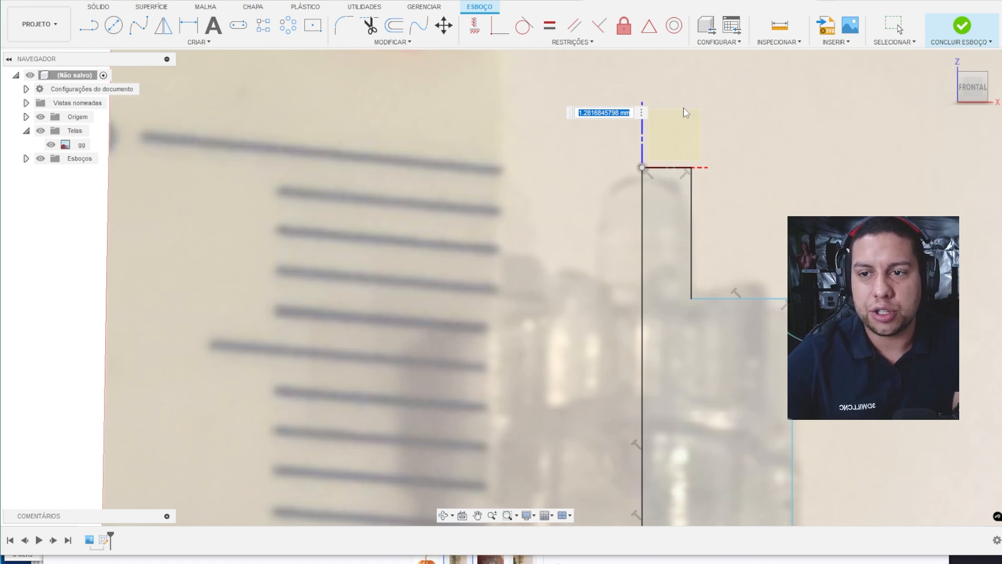
text(1,2)
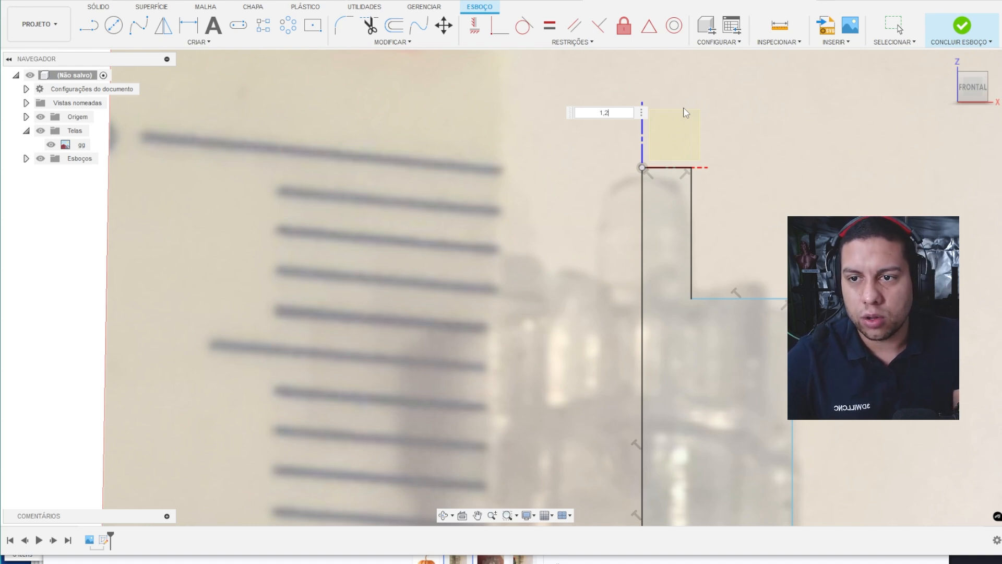
key(Return)
- Move the gear's upper face line slightly up to match the photo and set the tip's height to 3 mm
middle_drag(728, 187, 727, 96)
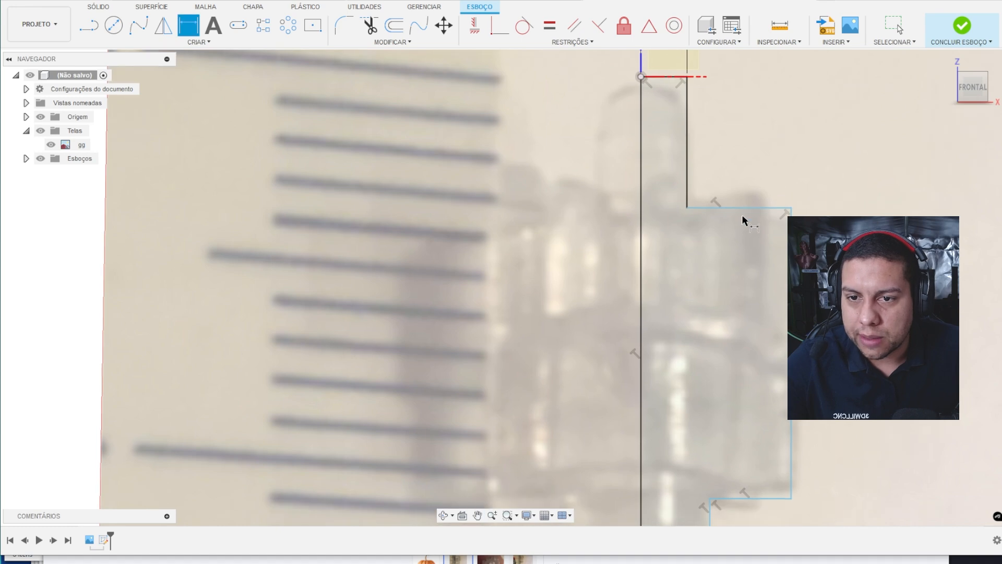
key(Escape)
drag(749, 208, 748, 200)
key(d)
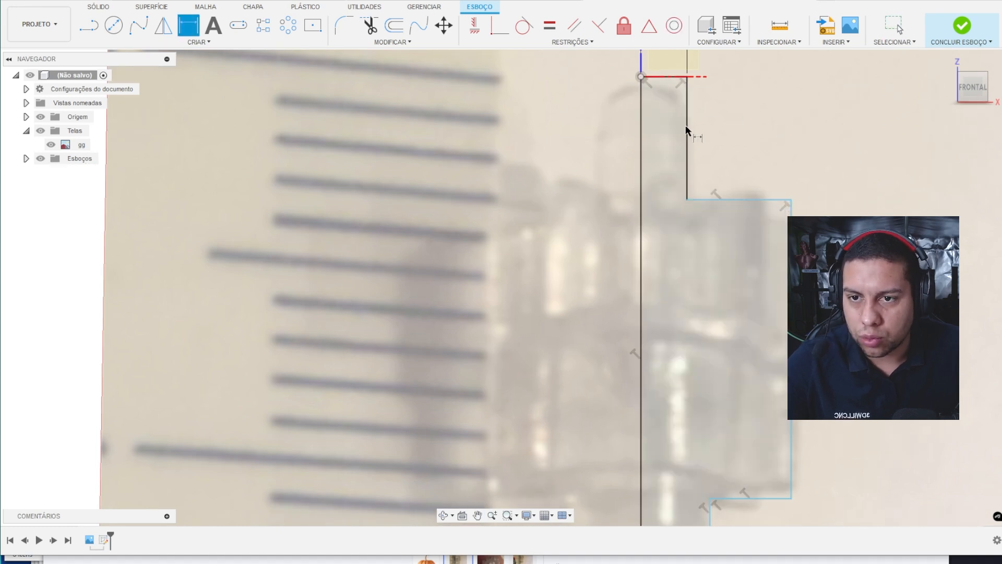
click(686, 131)
click(759, 131)
text(3.2051446125)
key(Return)
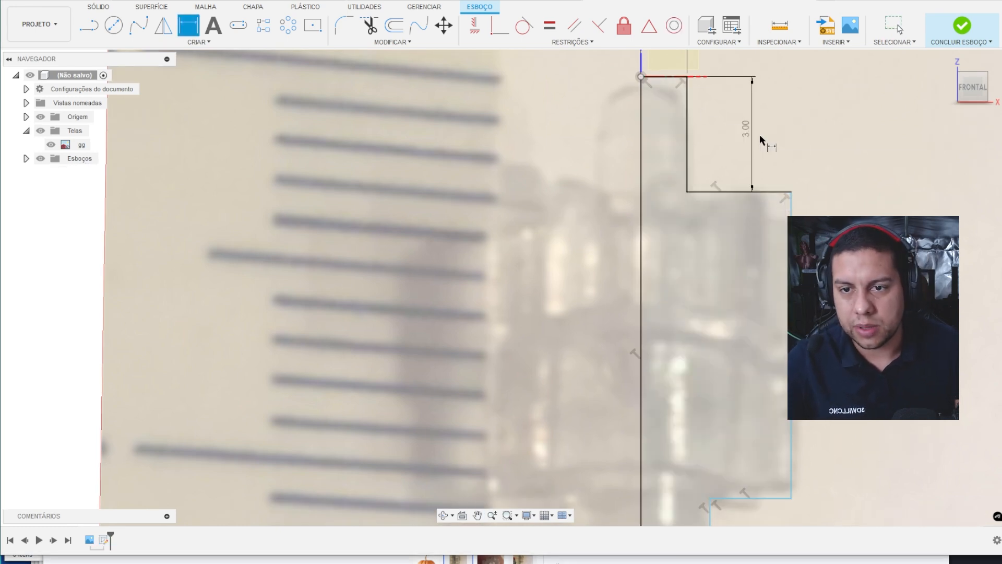
- Dimension the height of the gear's outer vertical edge as 8 mm
middle_drag(792, 255, 767, 161)
scroll(766, 161, down, 1)
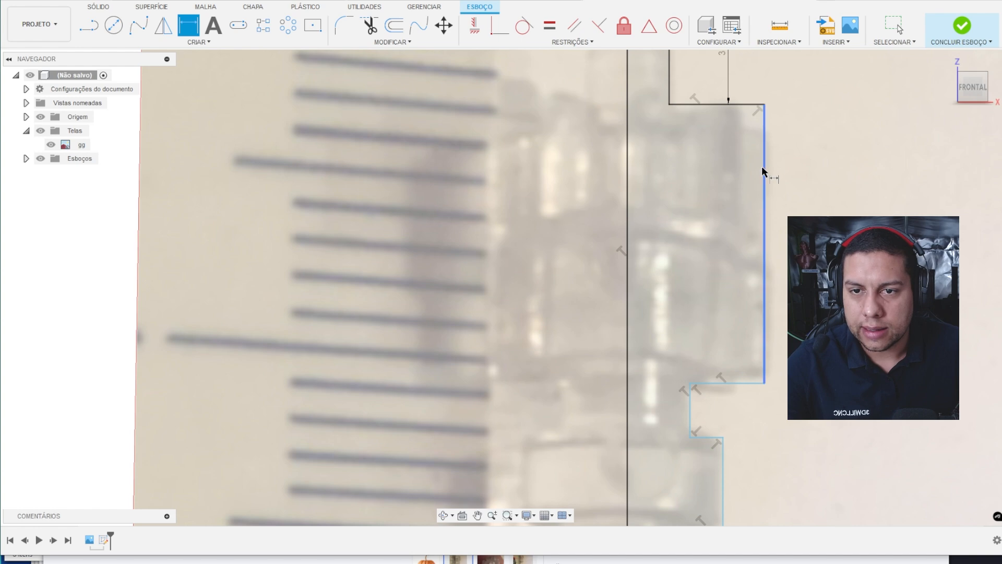
click(763, 172)
click(820, 180)
text(8)
key(Return)
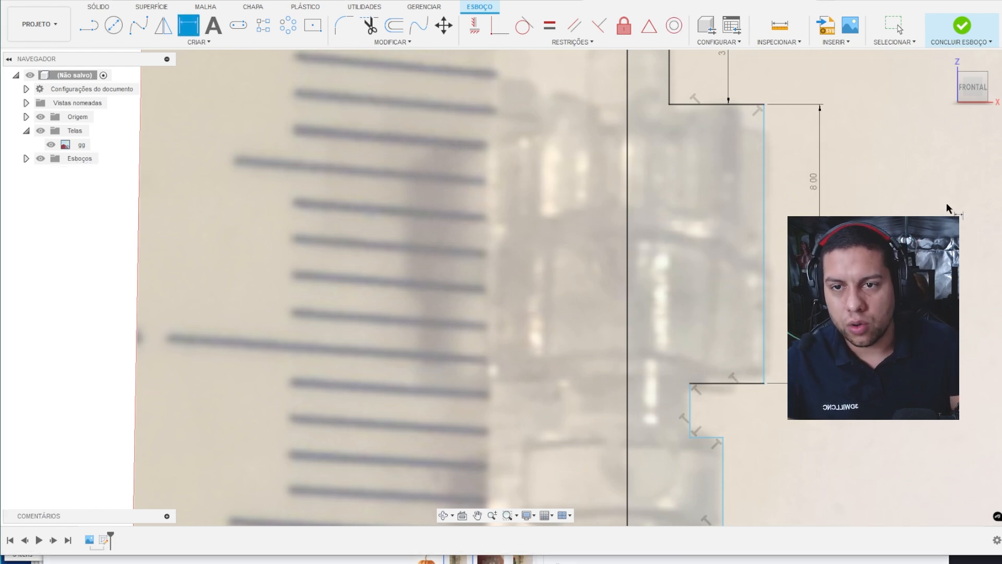
- Dimension the horizontal distance from the axis to the gear's outer edge
middle_drag(756, 192, 755, 230)
click(762, 229)
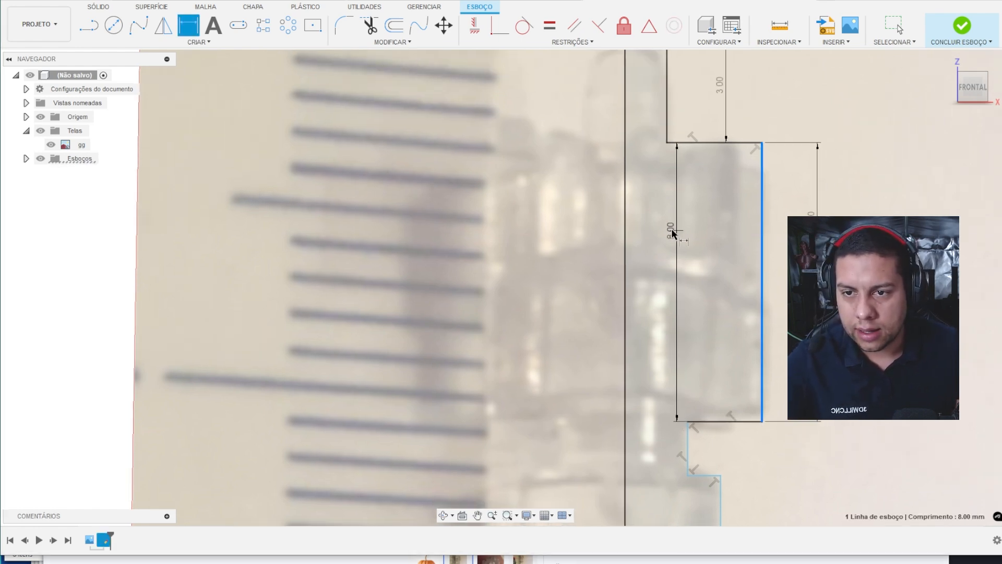
click(625, 230)
click(679, 165)
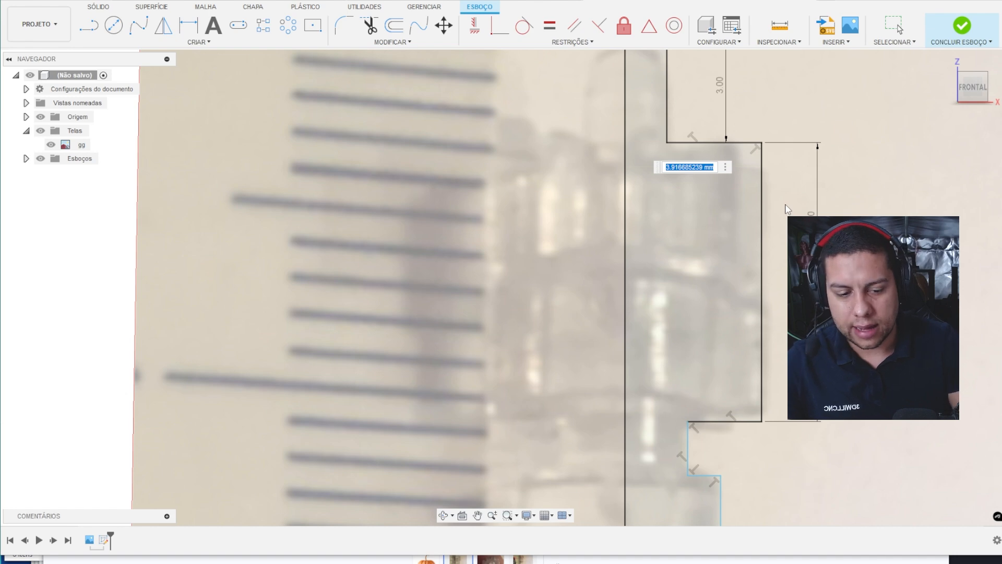
key(Return)
- Dimension the short shaft section below the gear at 1.8 mm from the axis
middle_drag(703, 398, 685, 266)
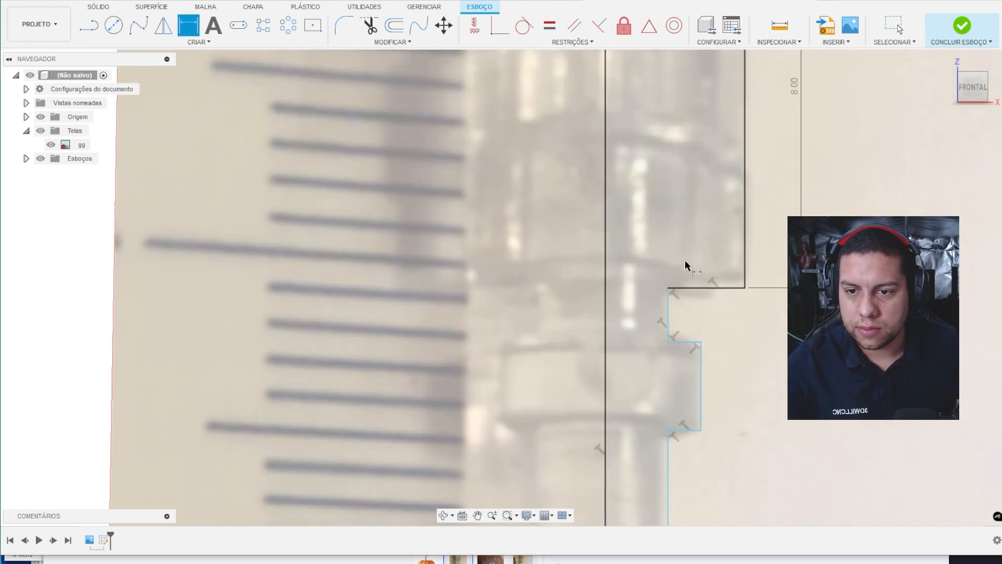
click(668, 317)
click(605, 319)
click(638, 289)
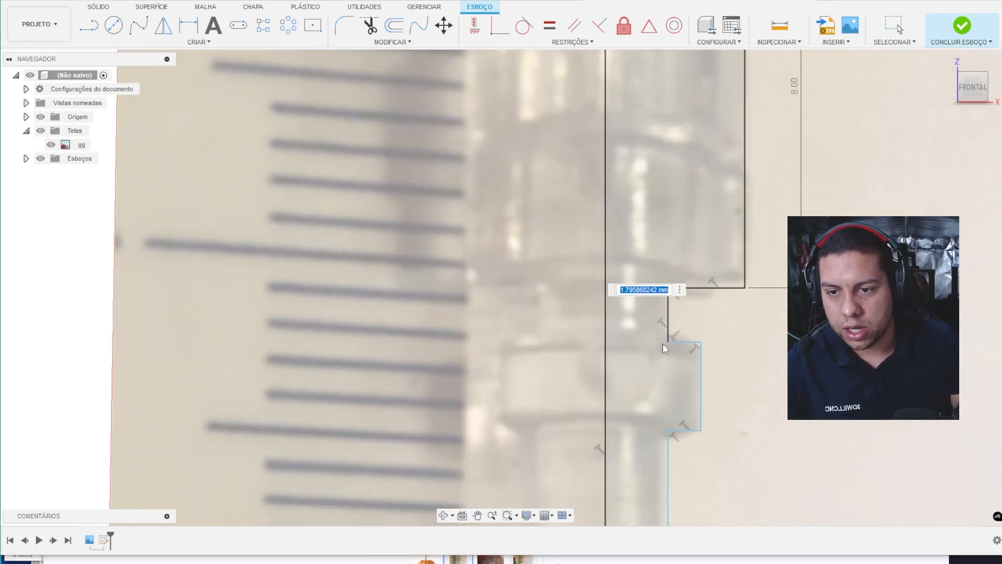
text(1.8)
key(Return)
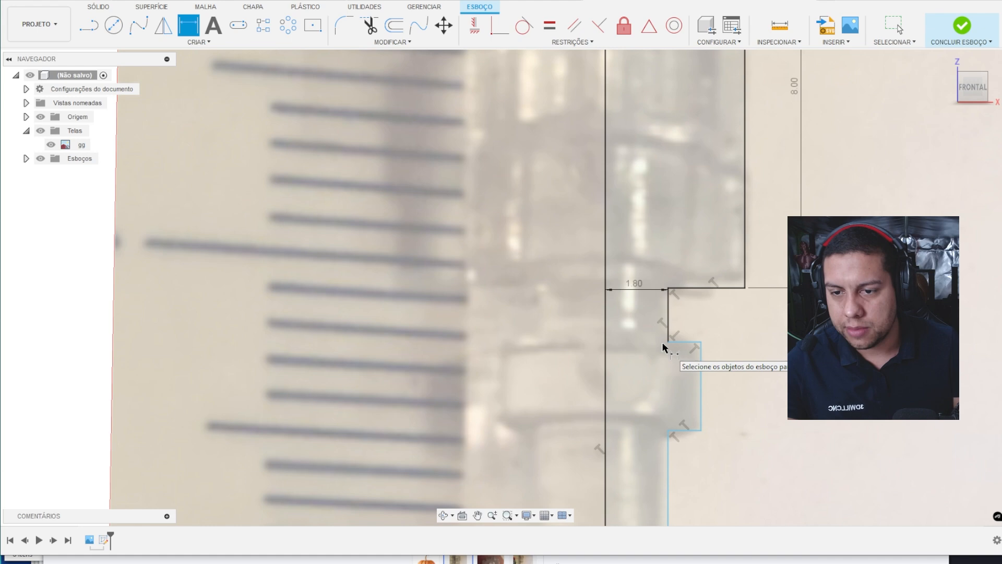
- Dimension the collar's outer edge at 2.8 mm from the axis and set the collar's height to 2.5 mm
click(701, 374)
click(605, 379)
click(654, 381)
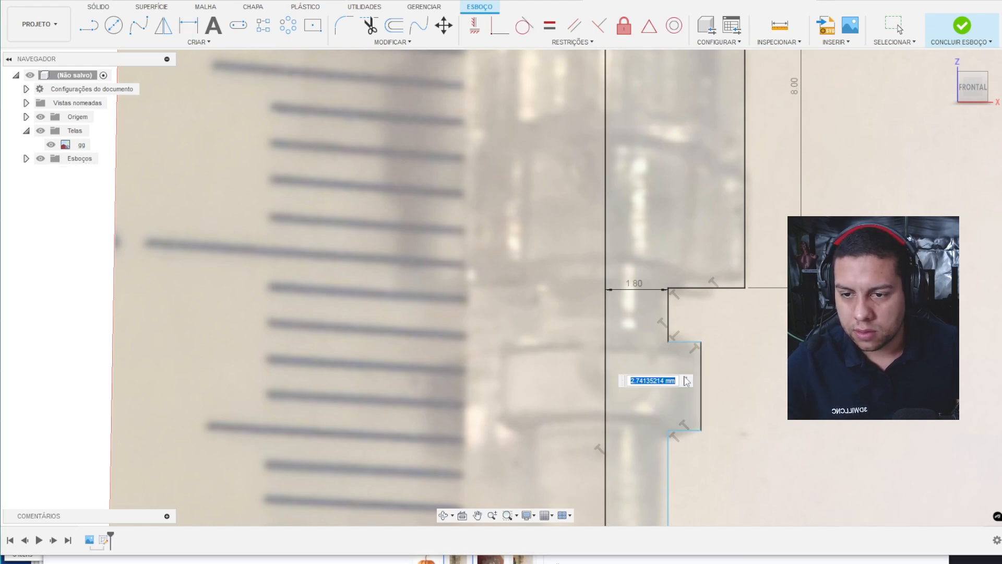
text(2.8)
key(Return)
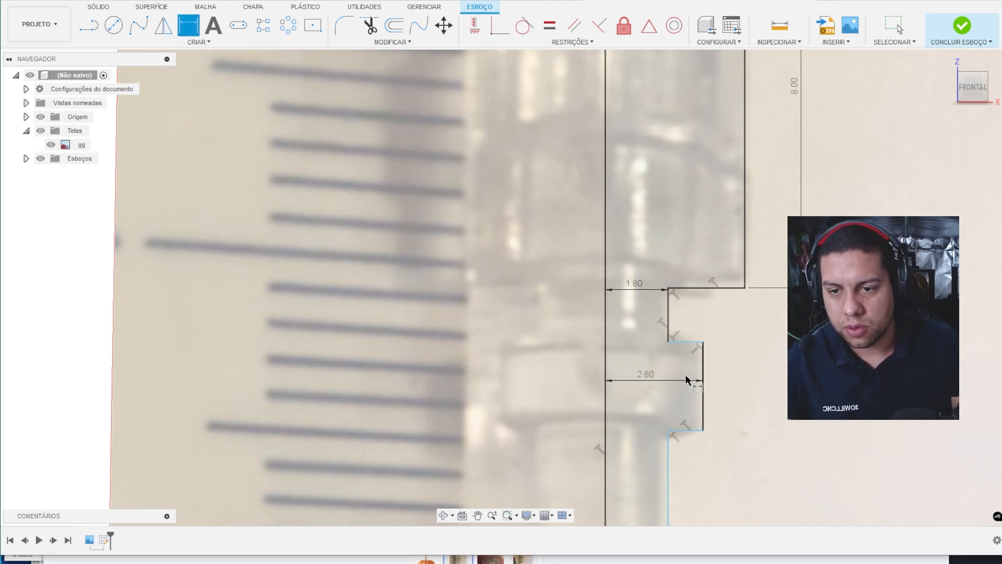
click(704, 366)
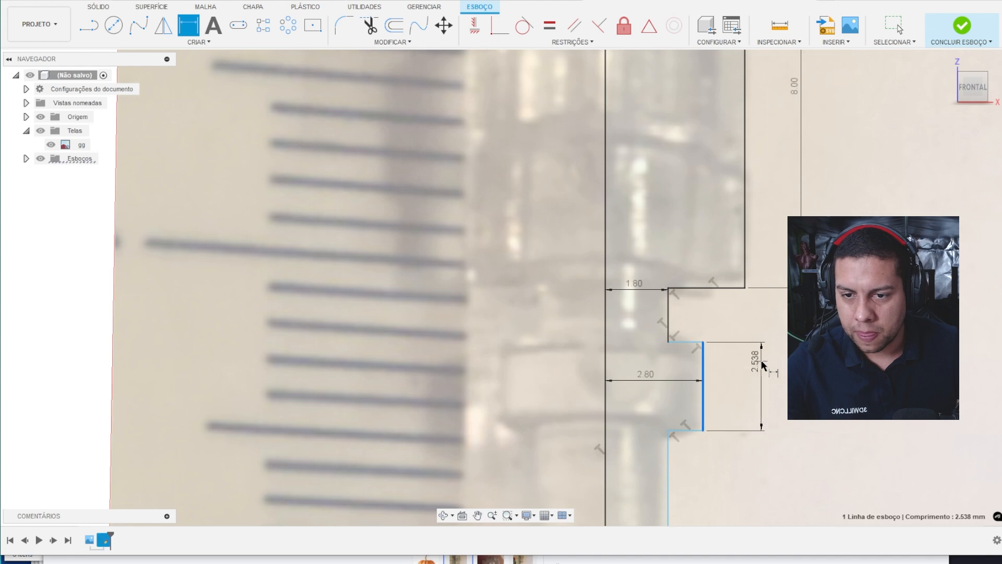
click(759, 360)
text(2,5)
key(Return)
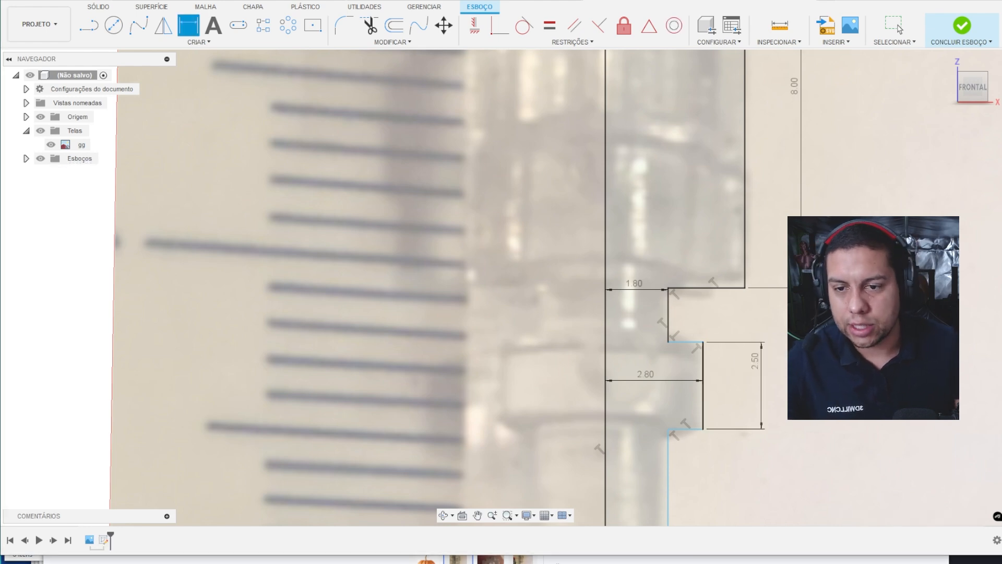
- Set the height of the short shaft section between the gear and the collar to 1.5 mm
click(669, 320)
click(711, 314)
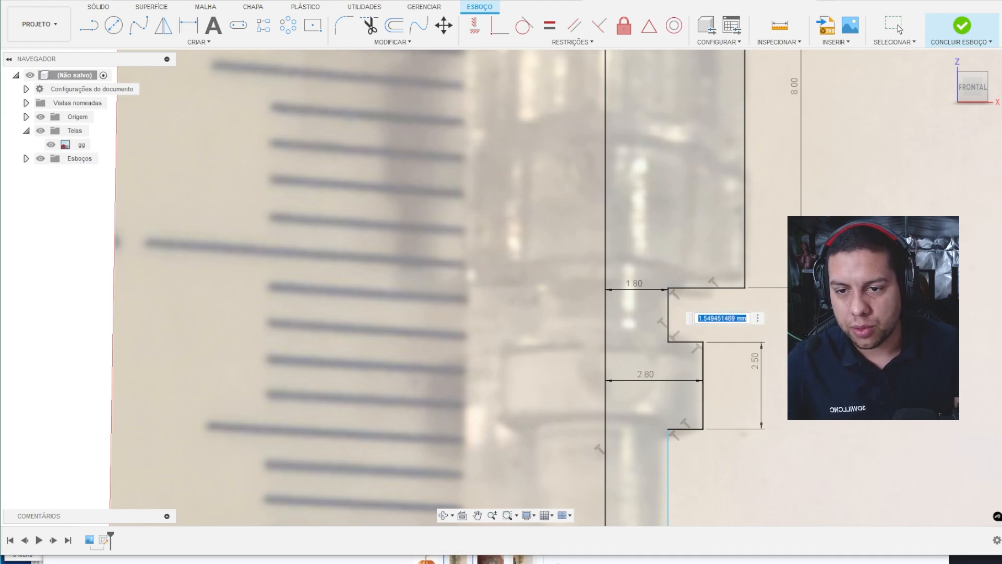
text(1,5)
key(Return)
- Dimension the height of the lower shaft section between the collar and the flange as 3.5 mm
middle_drag(749, 477, 760, 328)
scroll(760, 328, down, 2)
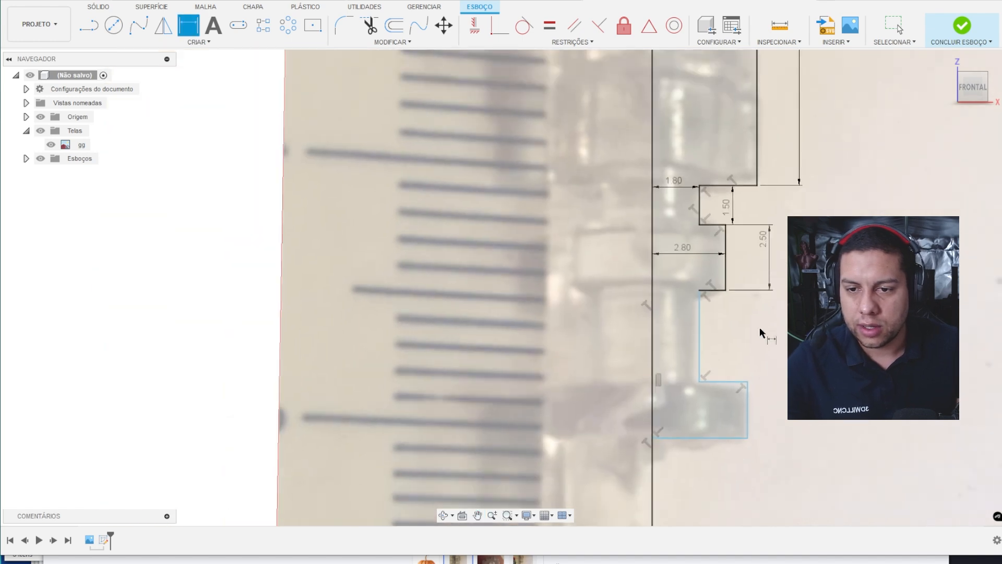
click(700, 336)
click(708, 338)
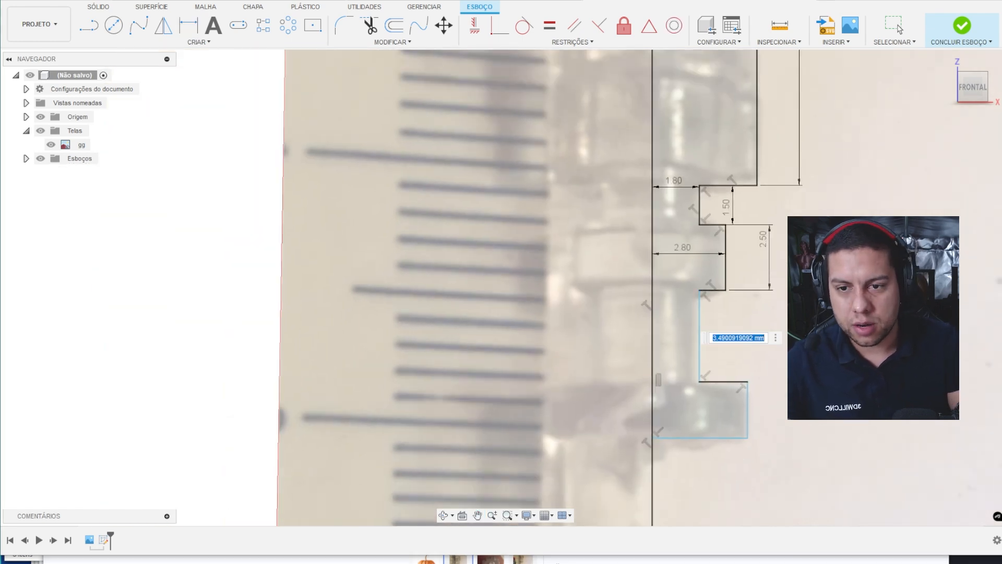
text(3,5)
key(Return)
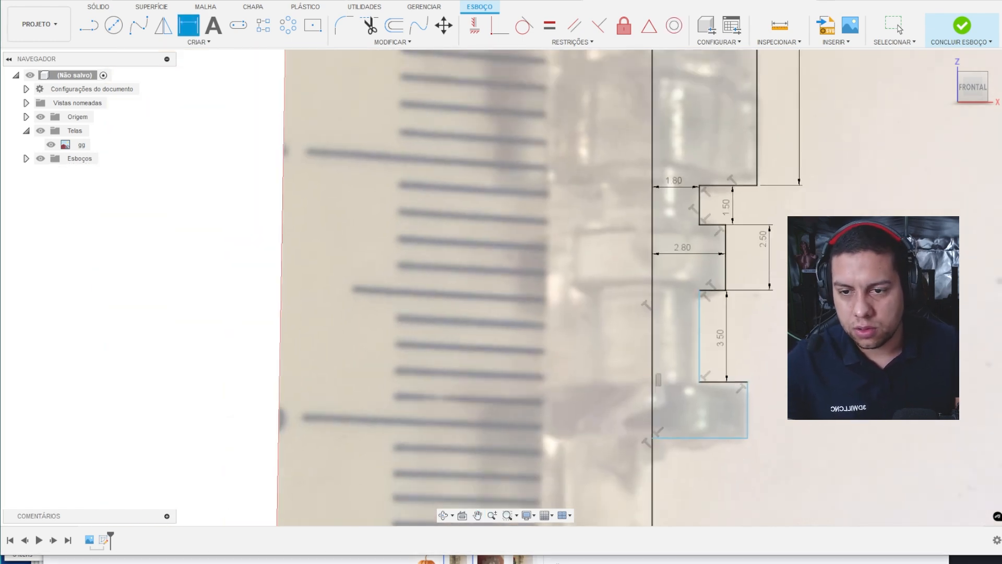
- Dimension the lower shaft section between the collar and the flange at 1.8 mm from the axis
click(700, 340)
click(653, 334)
click(679, 315)
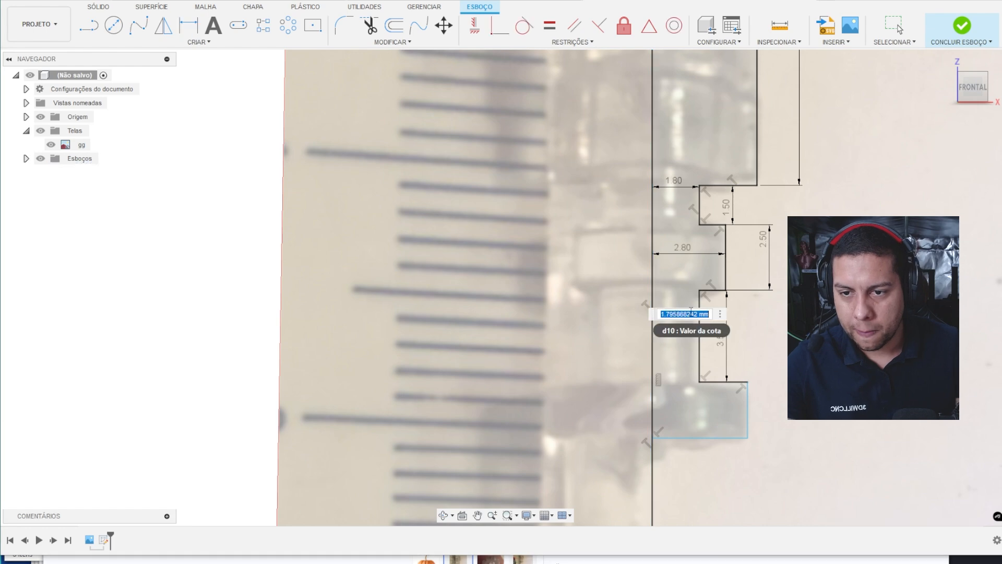
text(1,8)
key(Return)
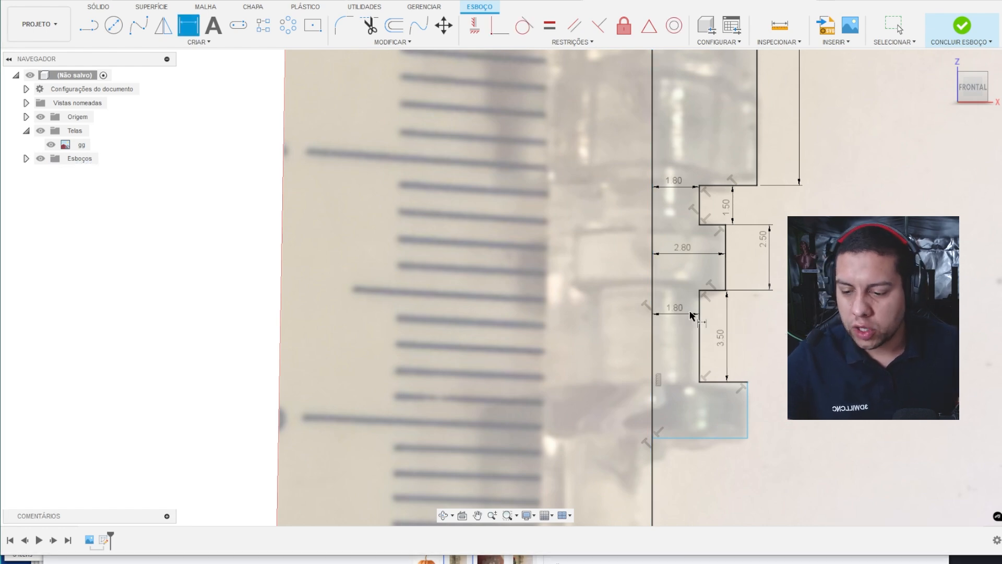
- Dimension the flange's outer edge at 3.6 mm from the axis
scroll(723, 304, down, 1)
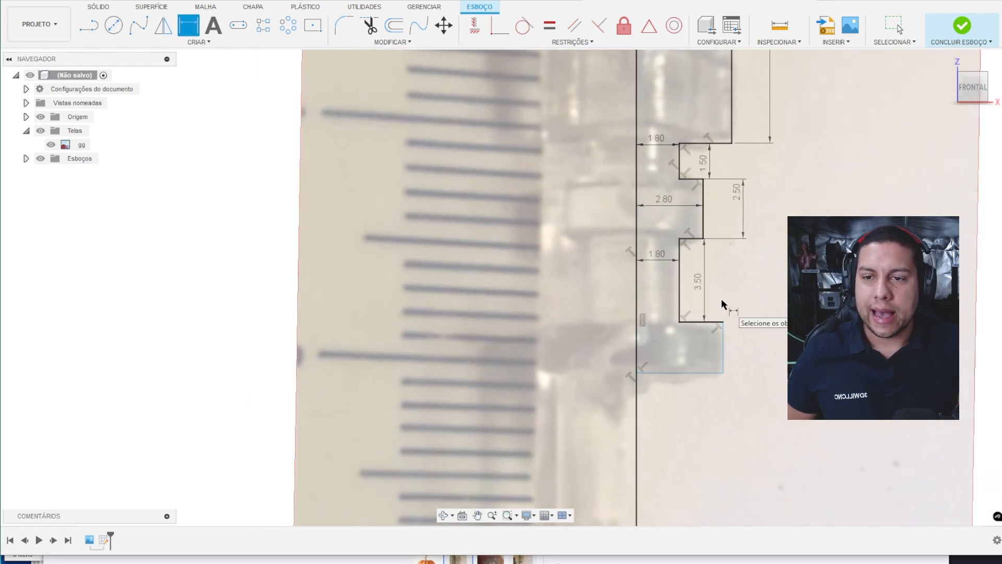
scroll(721, 187, down, 1)
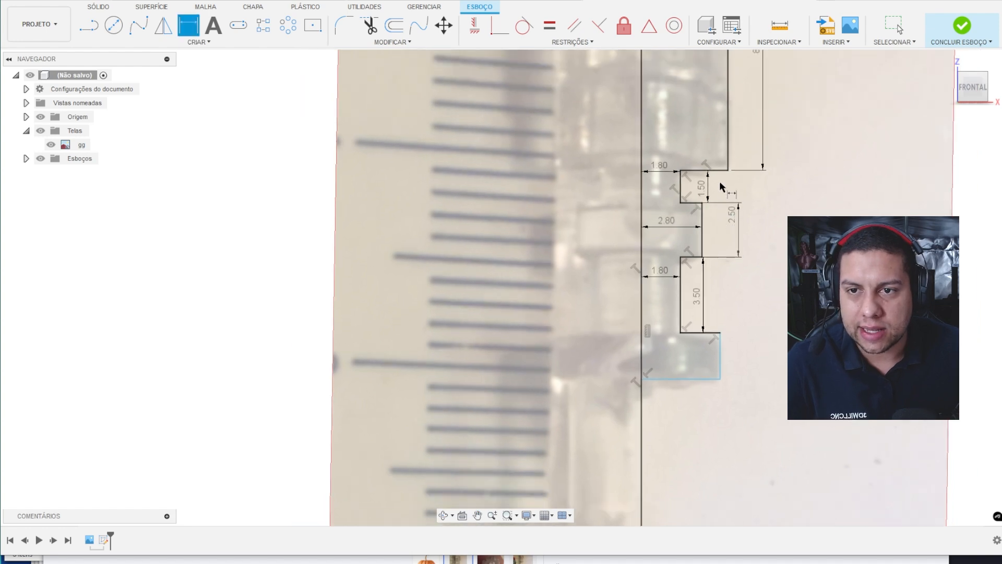
middle_drag(721, 186, 721, 220)
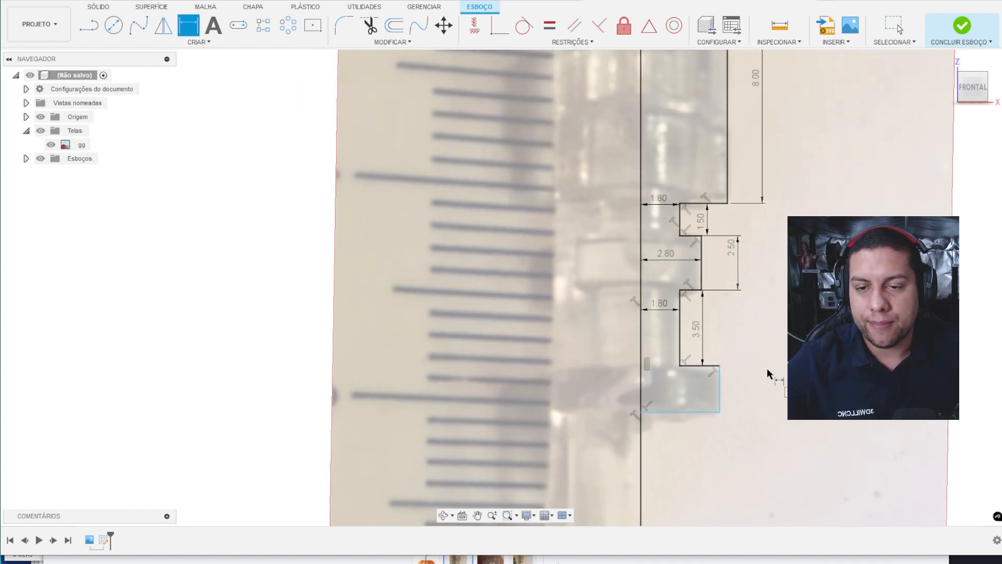
click(721, 401)
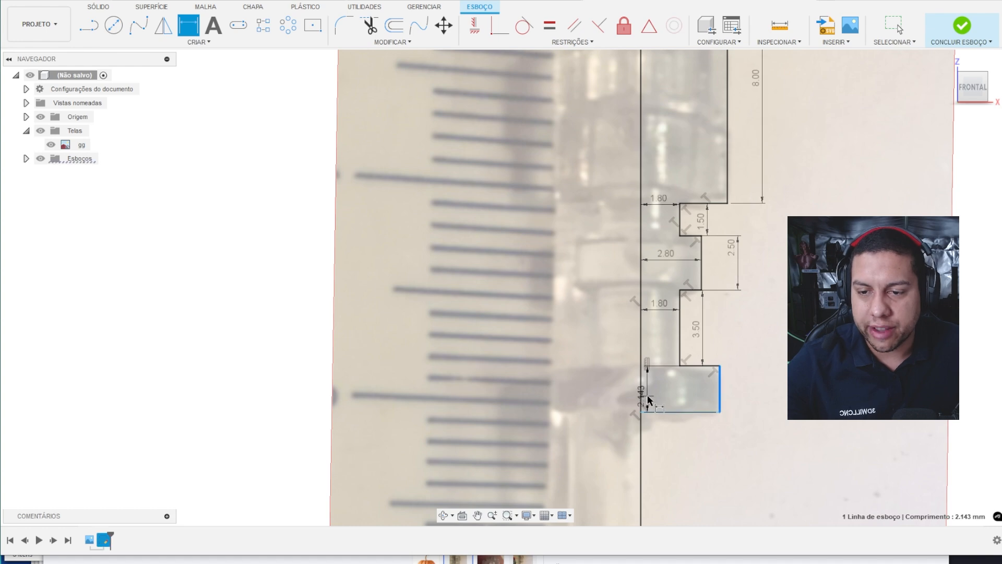
click(641, 397)
click(688, 386)
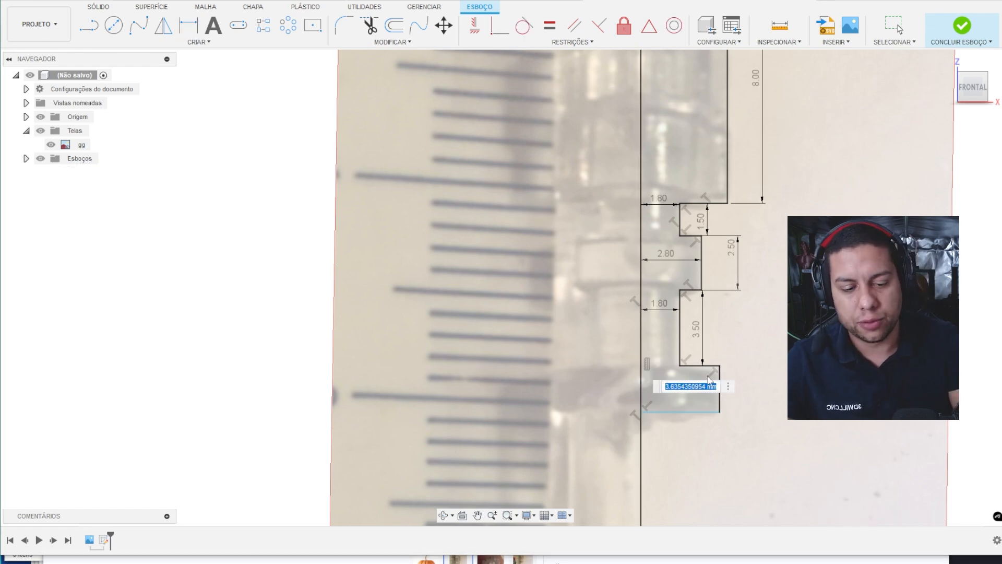
text(3.6)
key(Return)
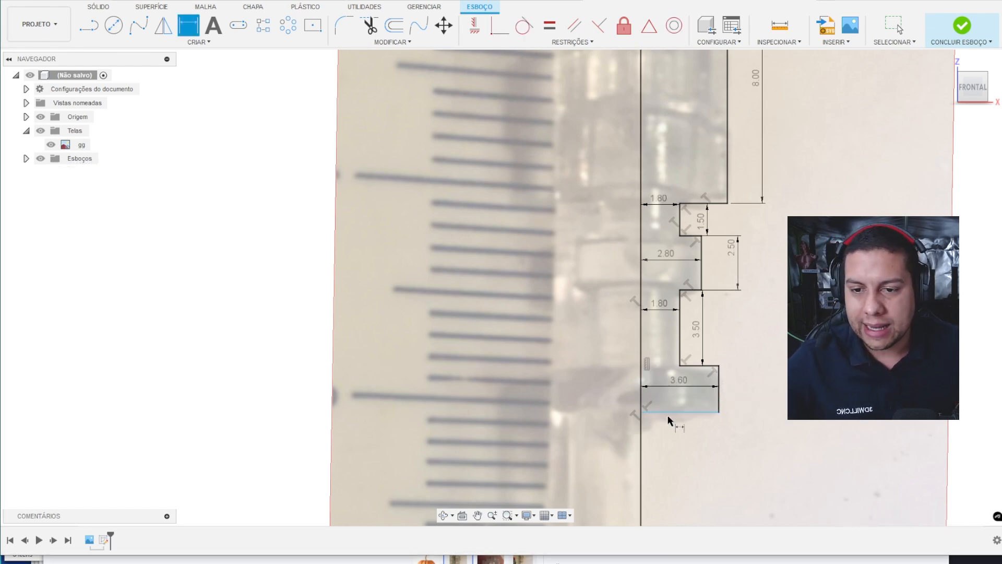
- Set the flange's height to 2 mm and end the dimensioning
click(721, 391)
click(760, 383)
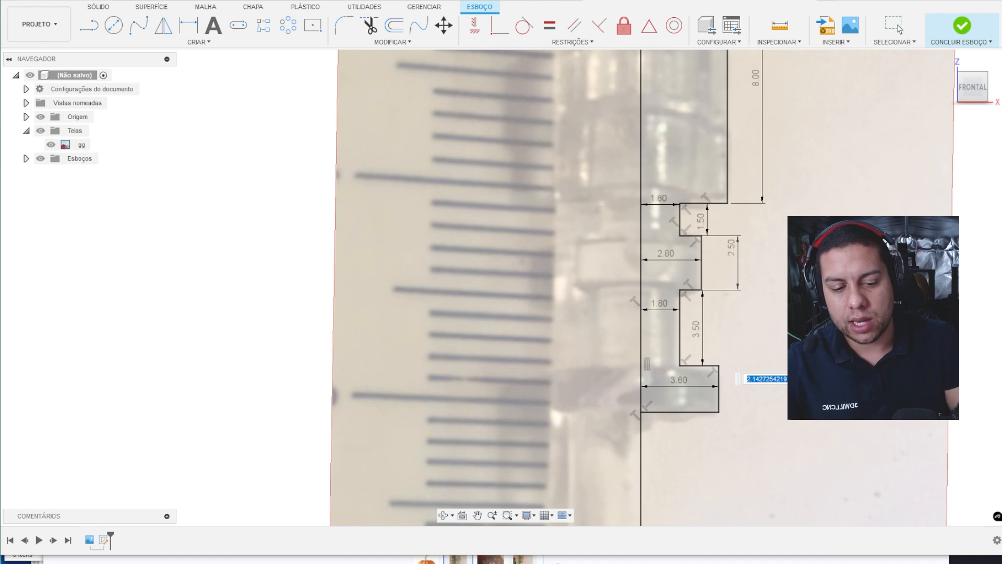
text(2)
key(Return)
key(Escape)
- Review the dimensions of the whole half profile against the part in the ruler photo
scroll(868, 376, down, 2)
mouse_move(805, 357)
middle_down()
mouse_move(780, 334)
mouse_move(767, 339)
middle_up()
scroll(781, 334, down, 1)
scroll(755, 196, up, 2)
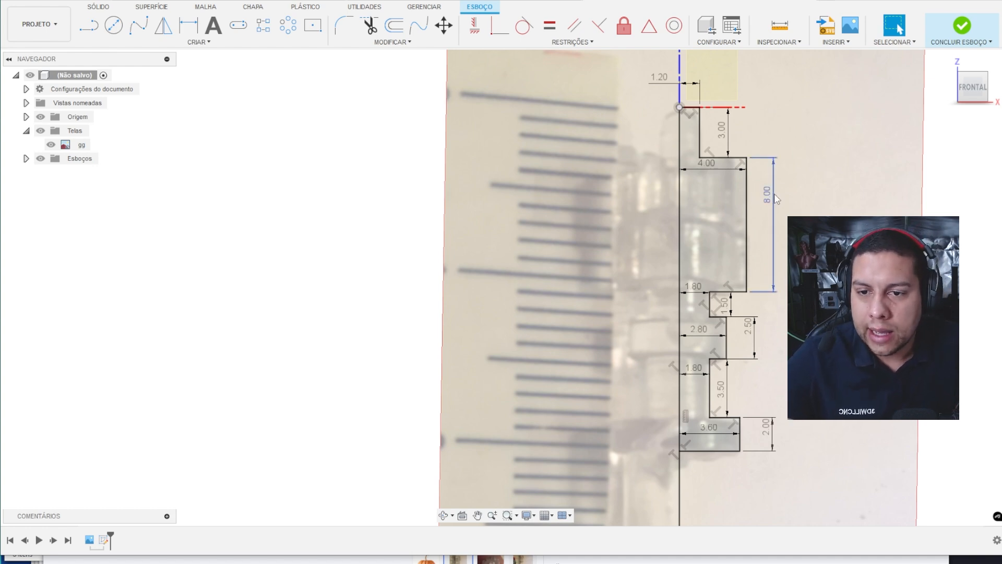
scroll(779, 189, down, 1)
middle_drag(816, 297, 754, 232)
middle_drag(767, 193, 767, 215)
middle_drag(752, 166, 751, 186)
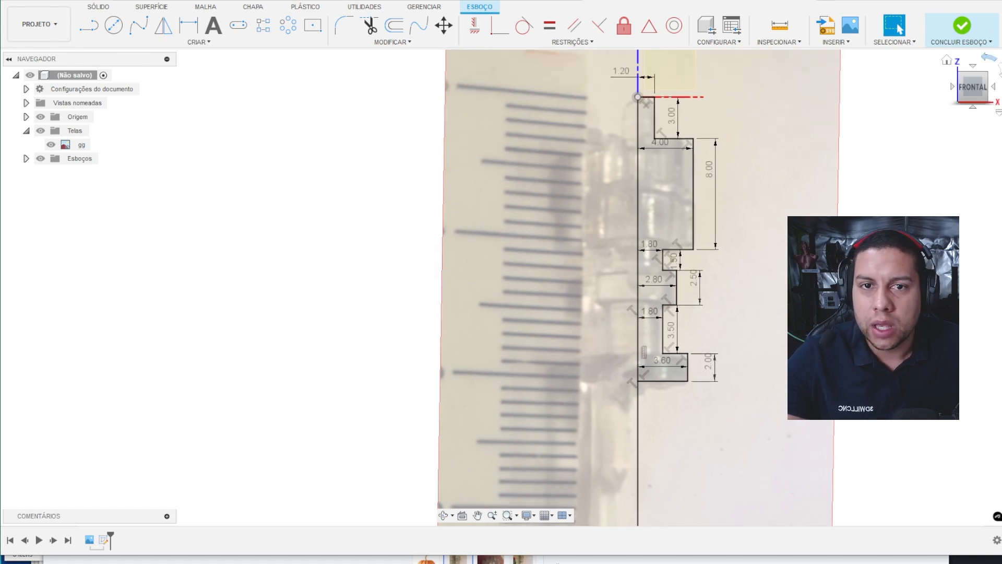
- Finish the sketch and revolve the half profile 360° about the Z axis as a new body
click(959, 26)
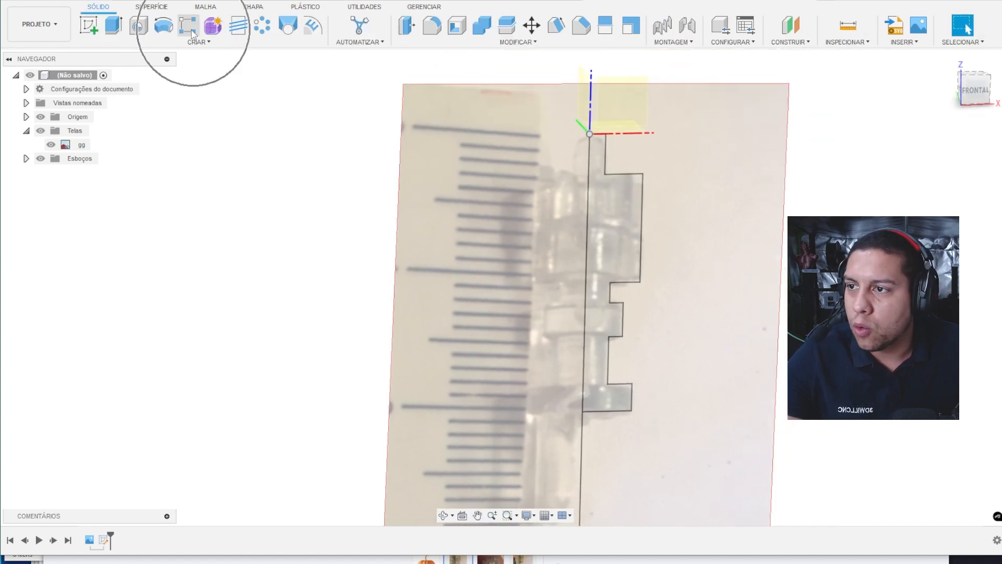
click(163, 26)
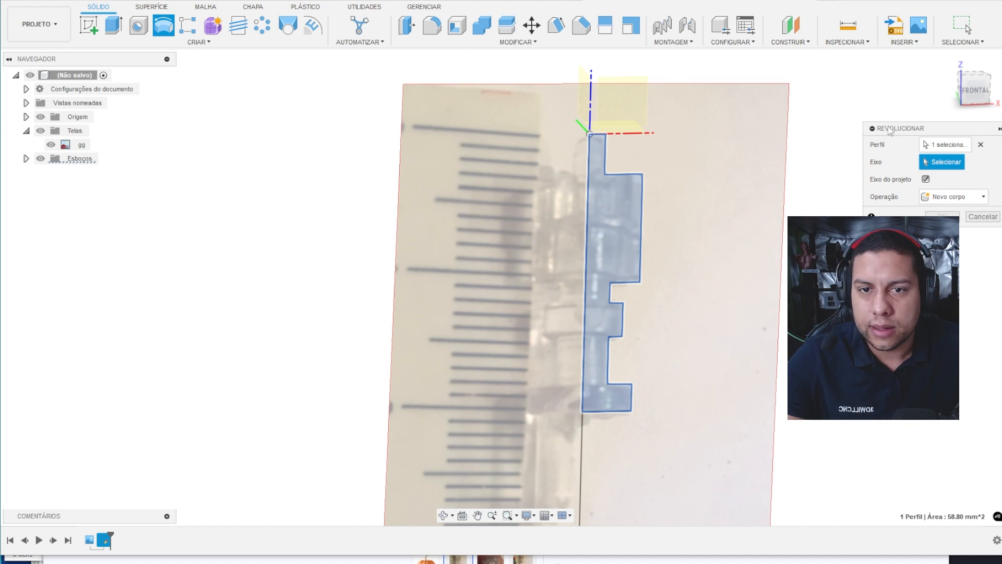
drag(891, 130, 285, 166)
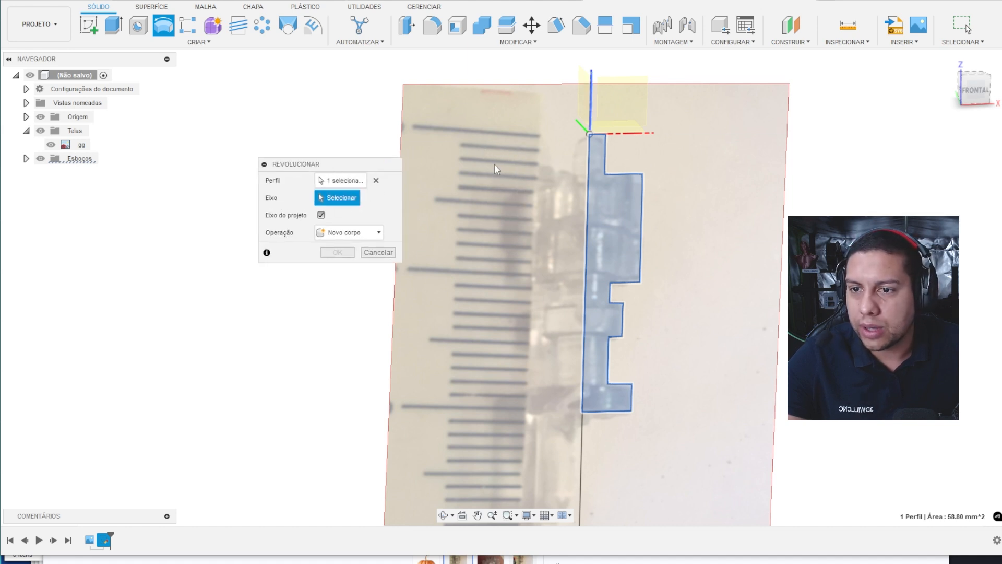
shift+middle_drag(555, 165, 585, 195)
scroll(598, 161, up, 2)
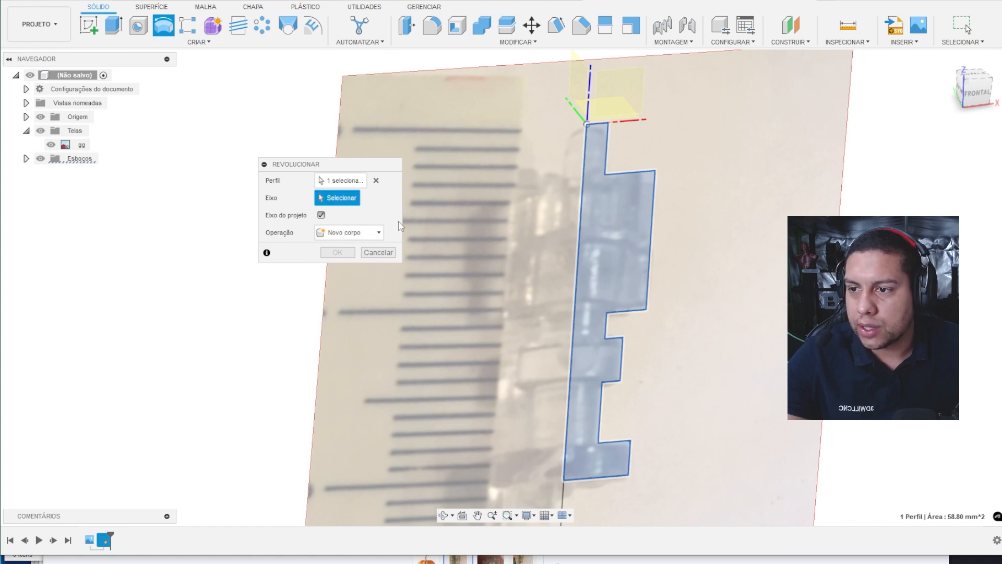
click(590, 105)
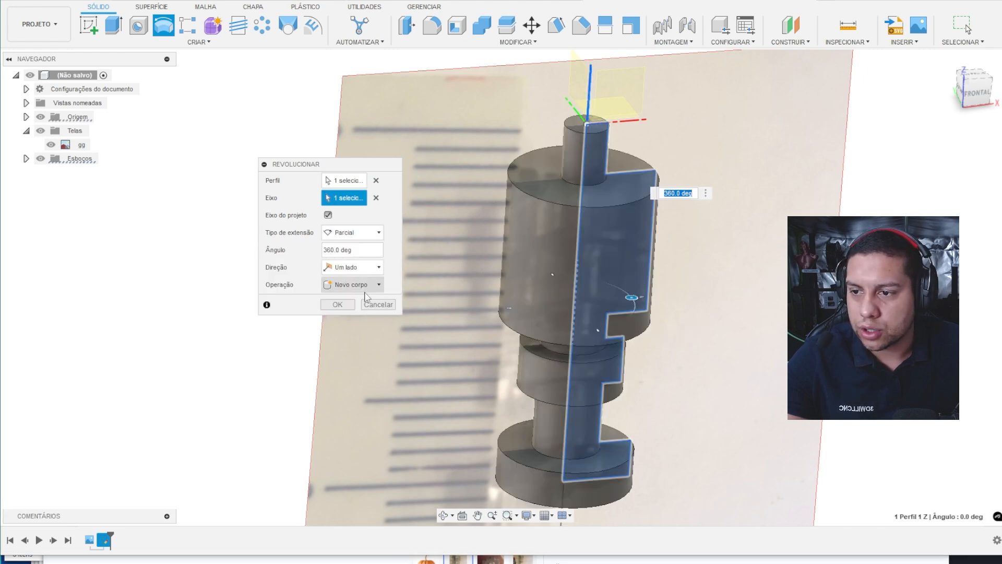
click(343, 305)
- Fillet the end edge of the thin shaft above the gear so its tip is rounded
scroll(640, 183, down, 2)
shift+middle_drag(725, 153, 724, 177)
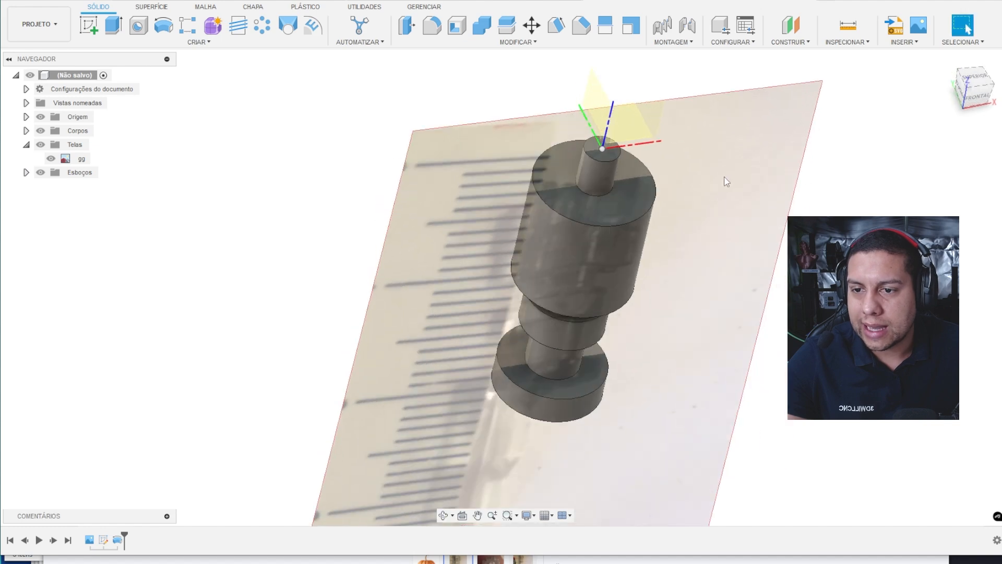
shift+middle_drag(647, 203, 652, 183)
scroll(652, 183, up, 2)
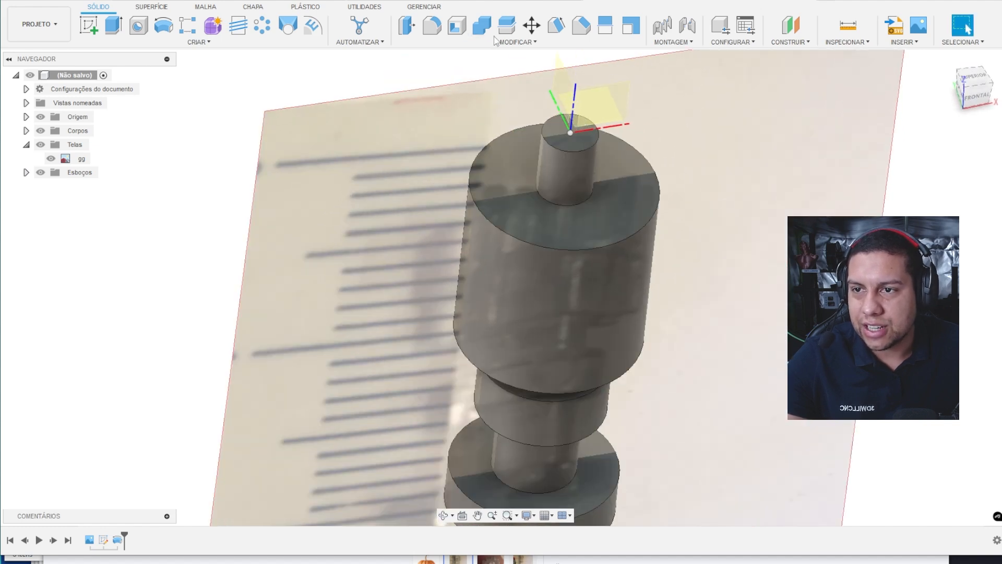
click(432, 24)
click(597, 134)
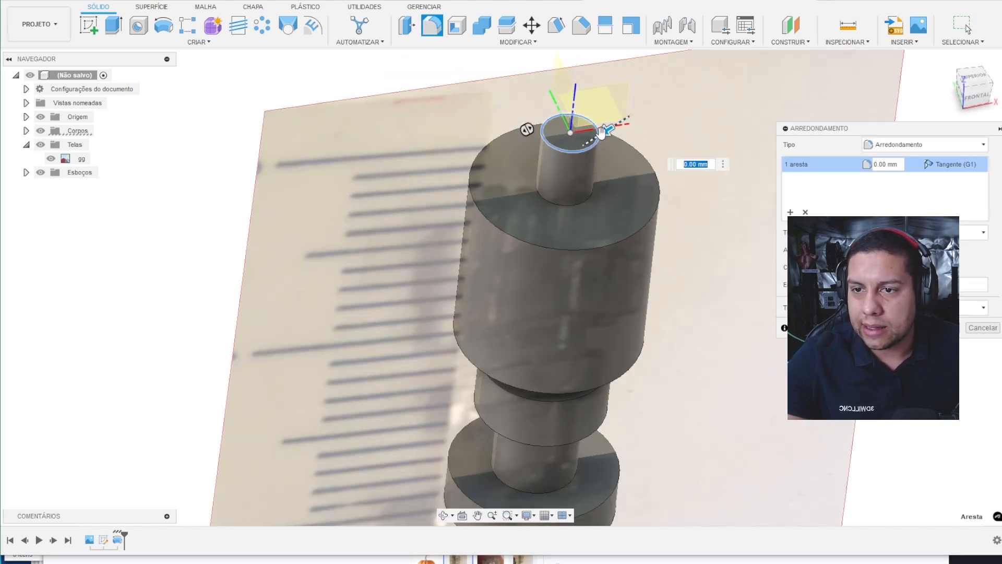
drag(602, 131, 594, 134)
key(Return)
- Create a sketch on the gear cylinder's flat end face around the thin shaft
scroll(594, 135, down, 2)
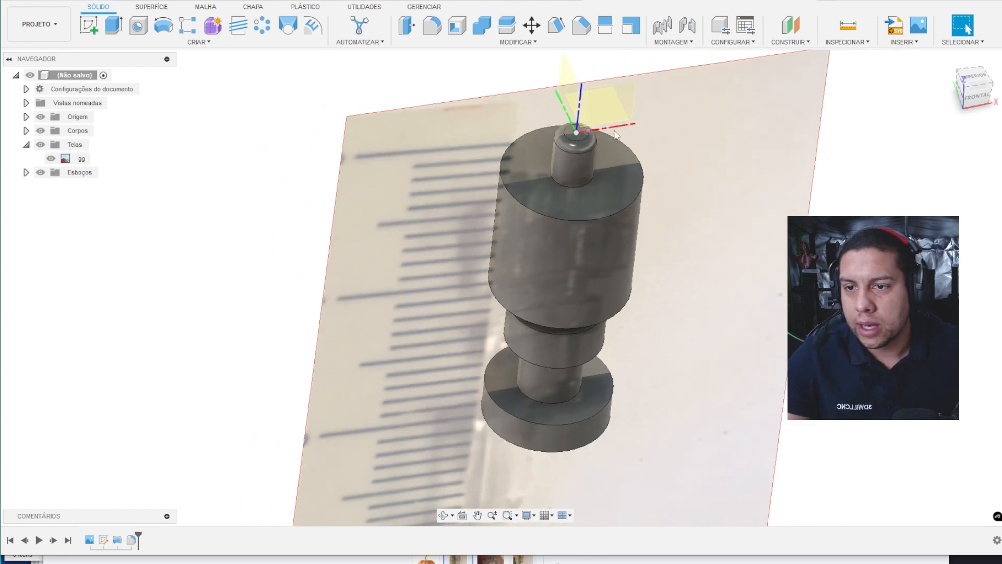
scroll(616, 135, up, 3)
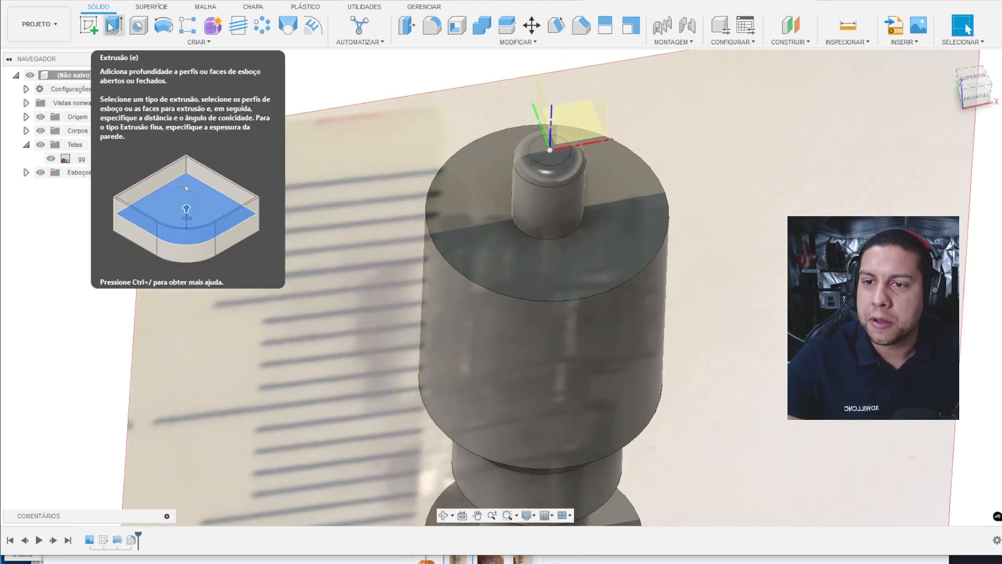
click(89, 25)
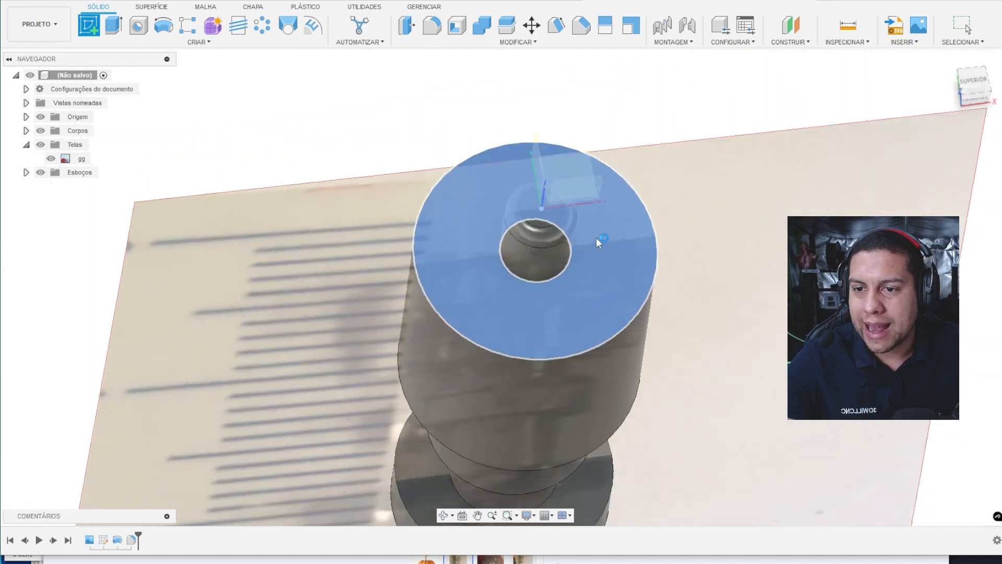
click(597, 238)
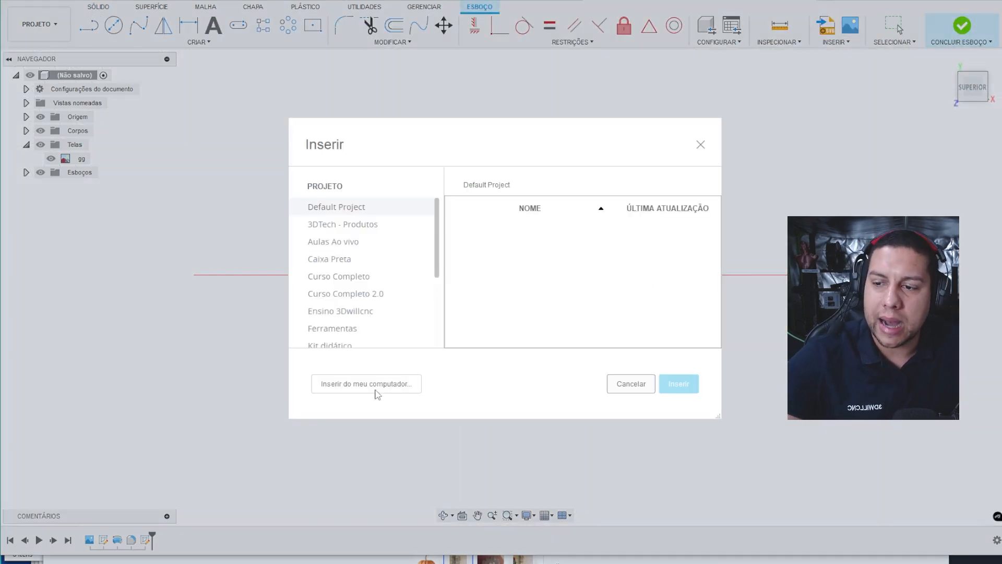
- Insert the image tr.PNG from the computer as a canvas on the XY plane and scale it down slightly to match the gear's outline
click(375, 391)
double_click(264, 70)
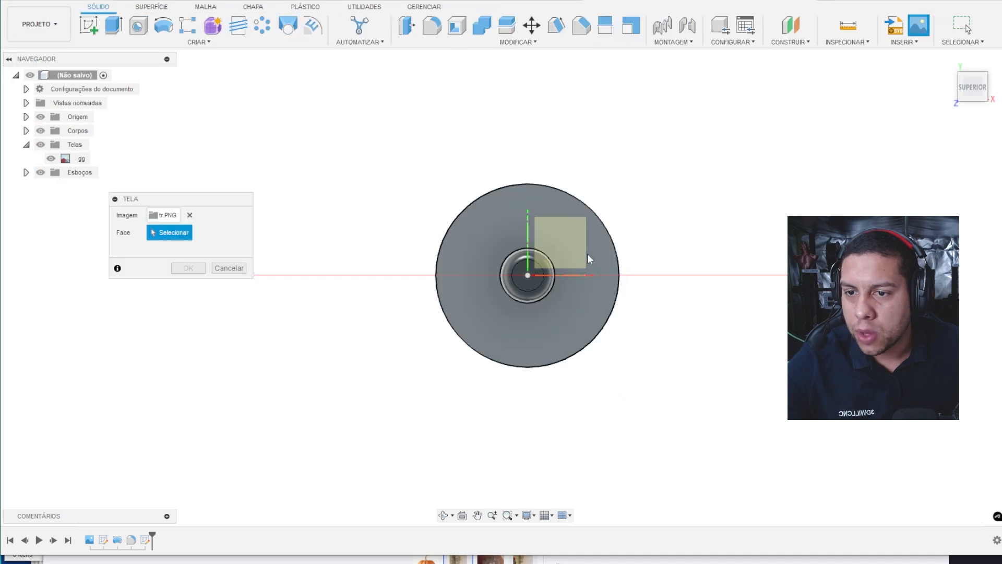
click(575, 244)
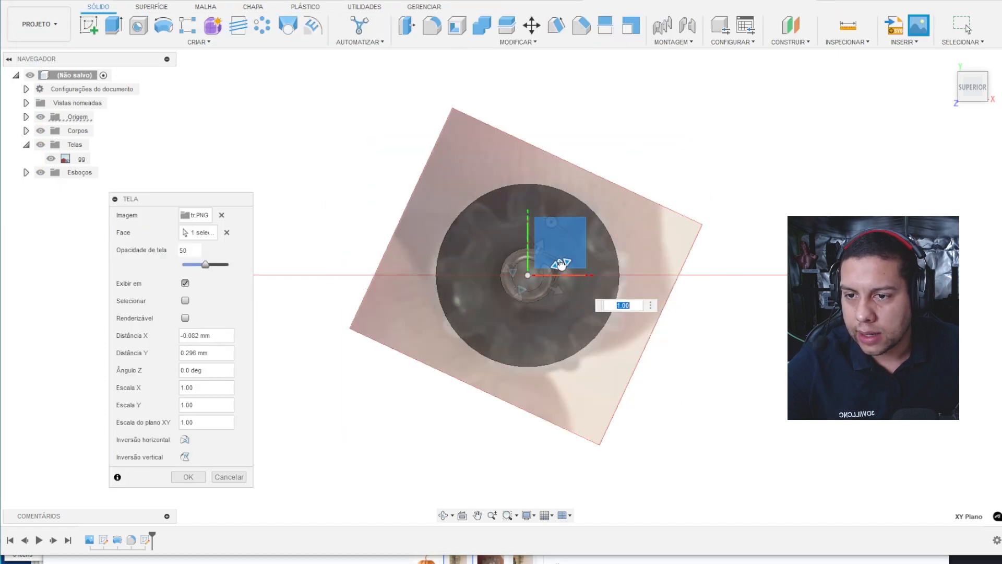
drag(553, 267, 550, 265)
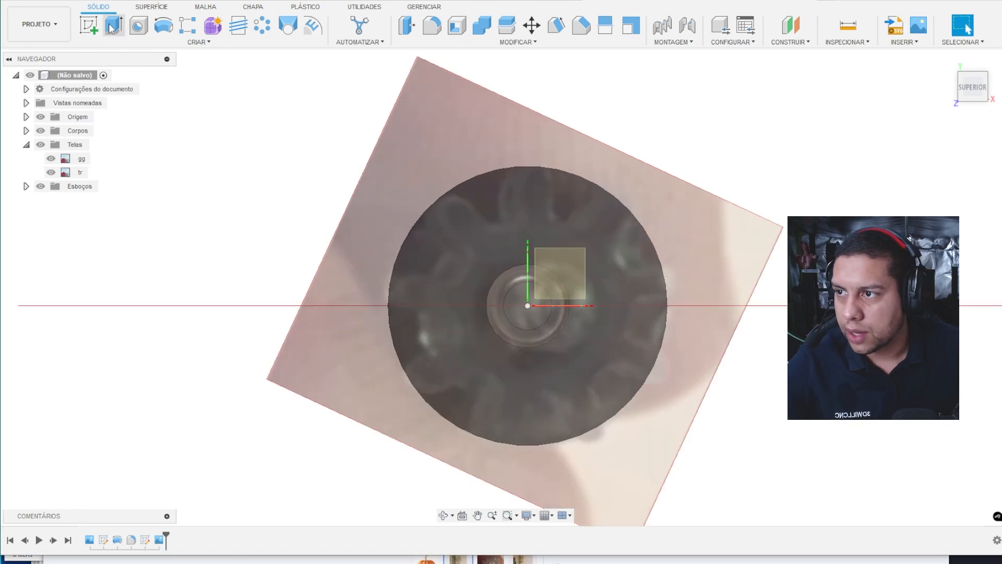
click(89, 25)
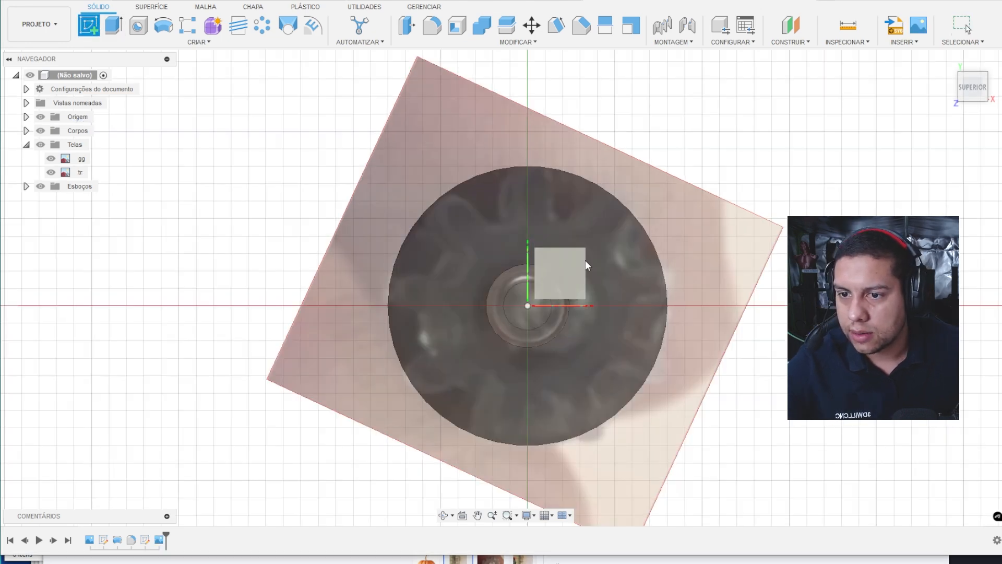
click(581, 263)
mouse_move(611, 245)
shift+middle_down()
mouse_move(653, 235)
mouse_move(644, 242)
mouse_move(687, 256)
mouse_move(679, 254)
mouse_move(692, 183)
mouse_move(761, 213)
mouse_move(755, 224)
mouse_move(738, 203)
mouse_move(643, 171)
mouse_move(691, 180)
mouse_move(637, 167)
shift+middle_up()
scroll(767, 235, up, 5)
scroll(767, 235, down, 2)
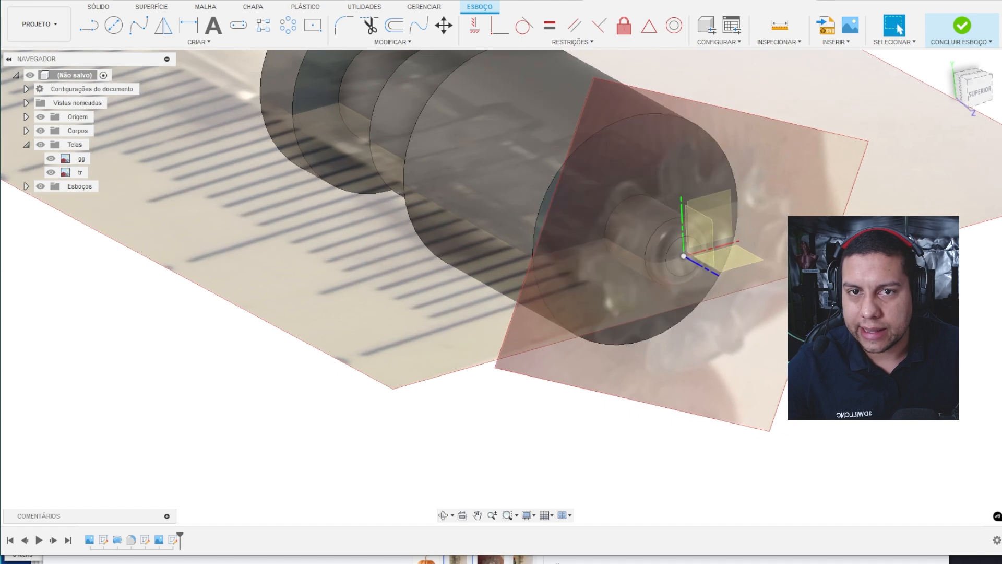
click(962, 25)
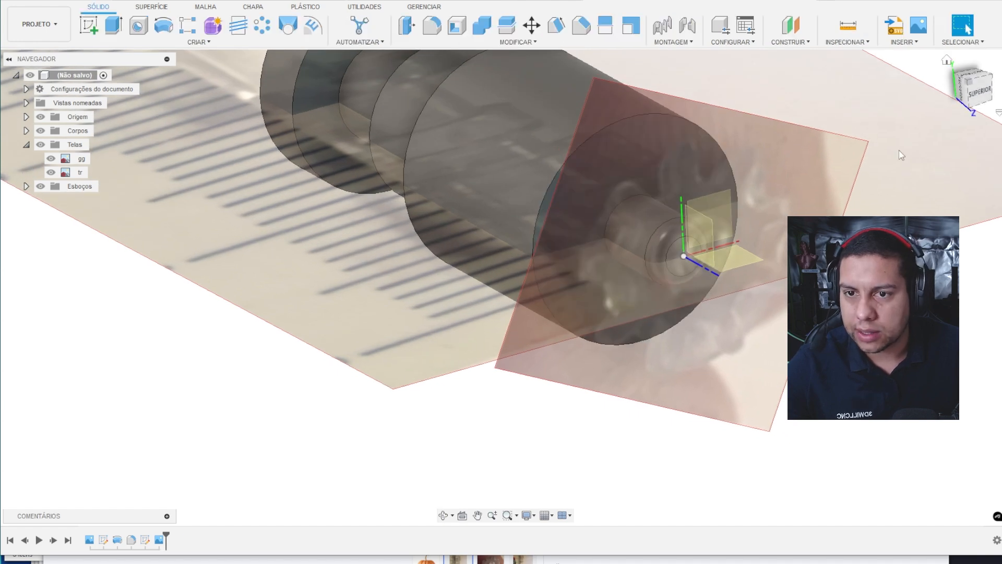
- Start a sketch on the gear cylinder's end face and draw a circle of about 5.4 mm diameter centred on the origin
click(89, 26)
click(587, 186)
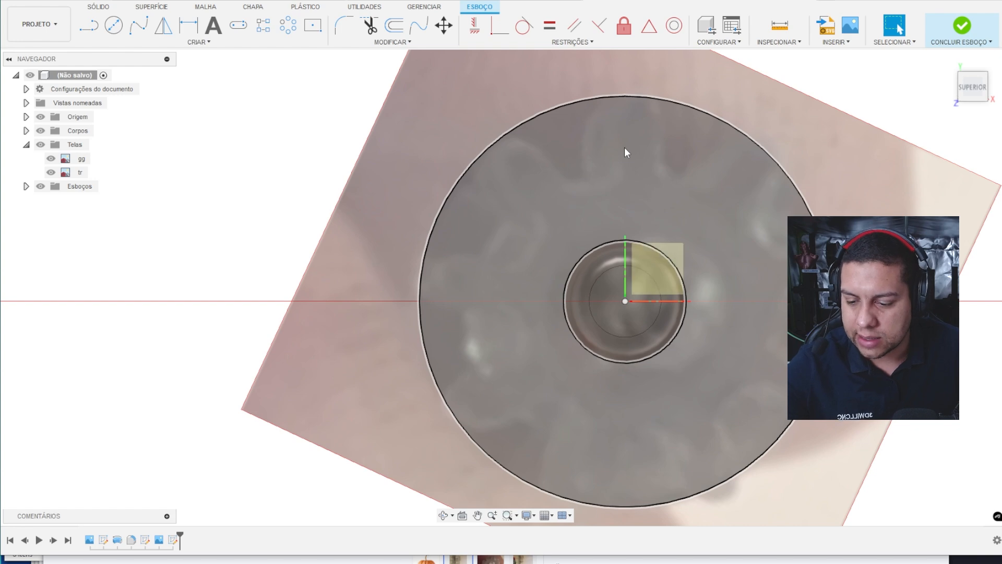
key(c)
click(625, 301)
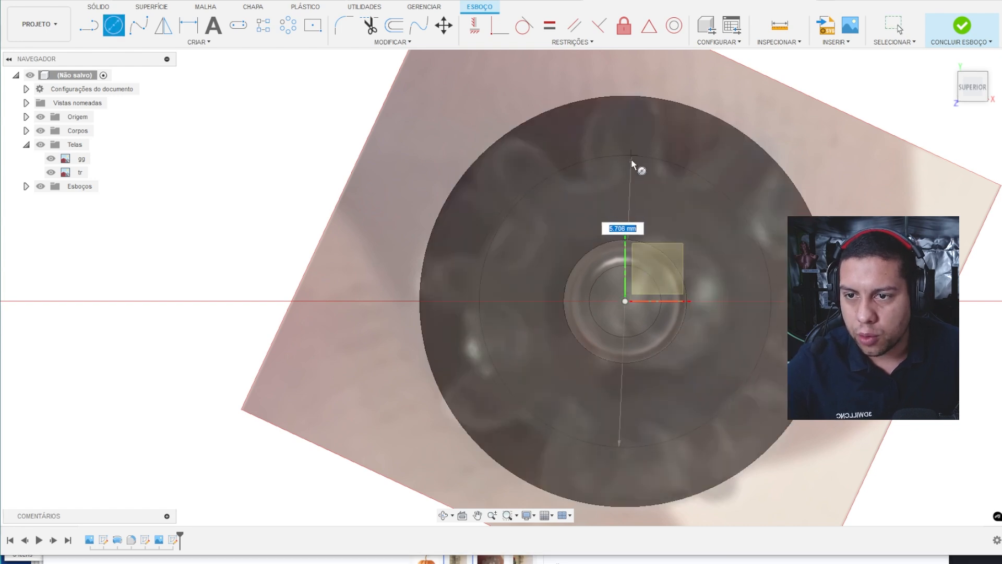
click(630, 168)
- Shrink the sketched circle freehand to fit the base of the gear teeth in the photo
scroll(639, 169, down, 2)
mouse_move(640, 168)
shift+middle_down()
mouse_move(712, 172)
mouse_move(702, 167)
shift+middle_up()
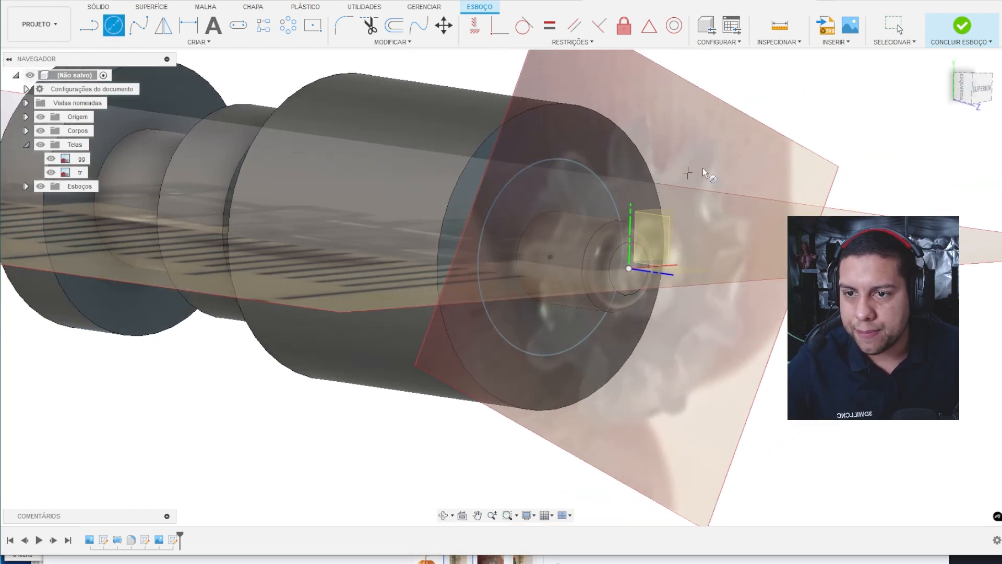
click(982, 97)
scroll(557, 158, up, 3)
key(Escape)
click(575, 164)
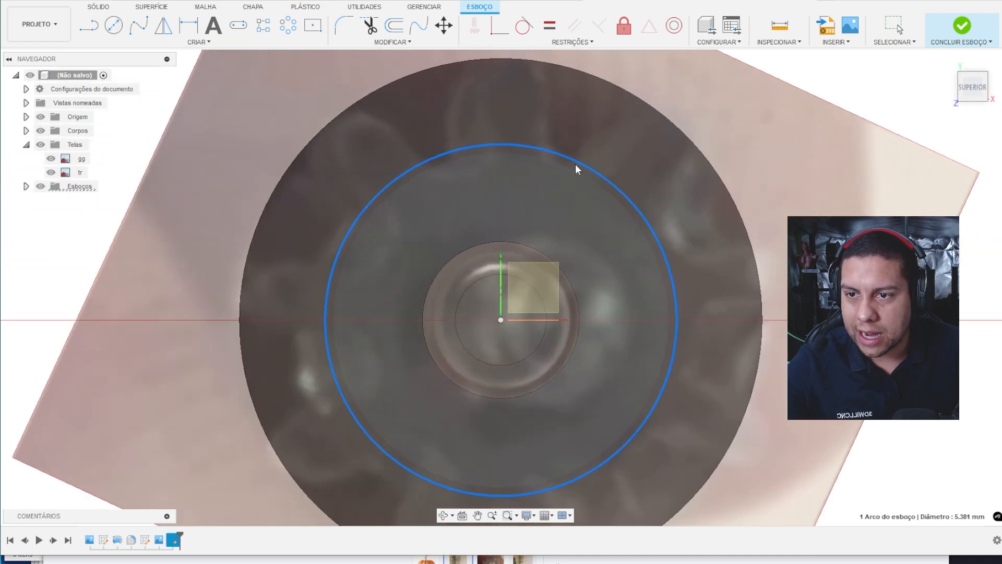
drag(576, 164, 571, 167)
middle_drag(748, 128, 772, 148)
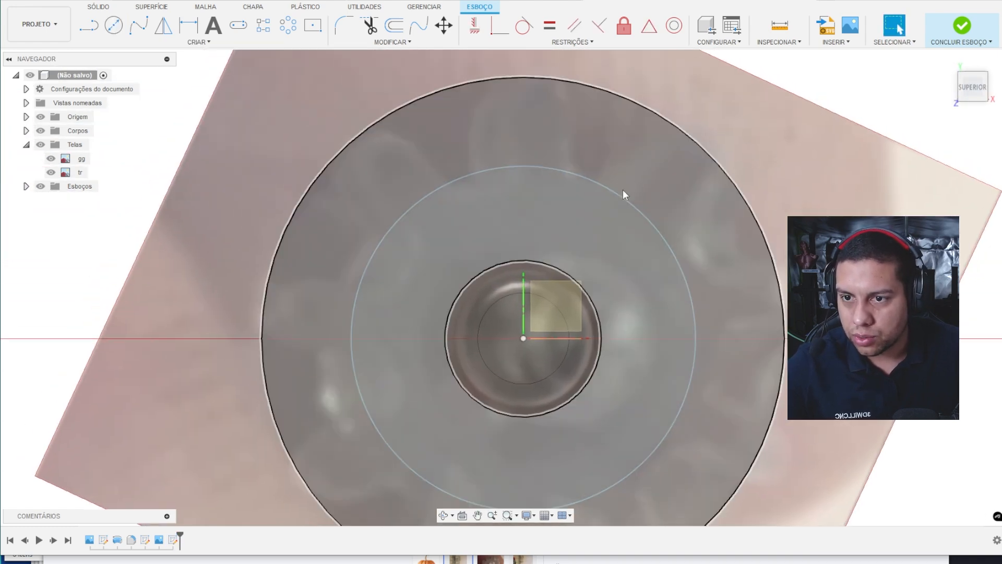
click(617, 198)
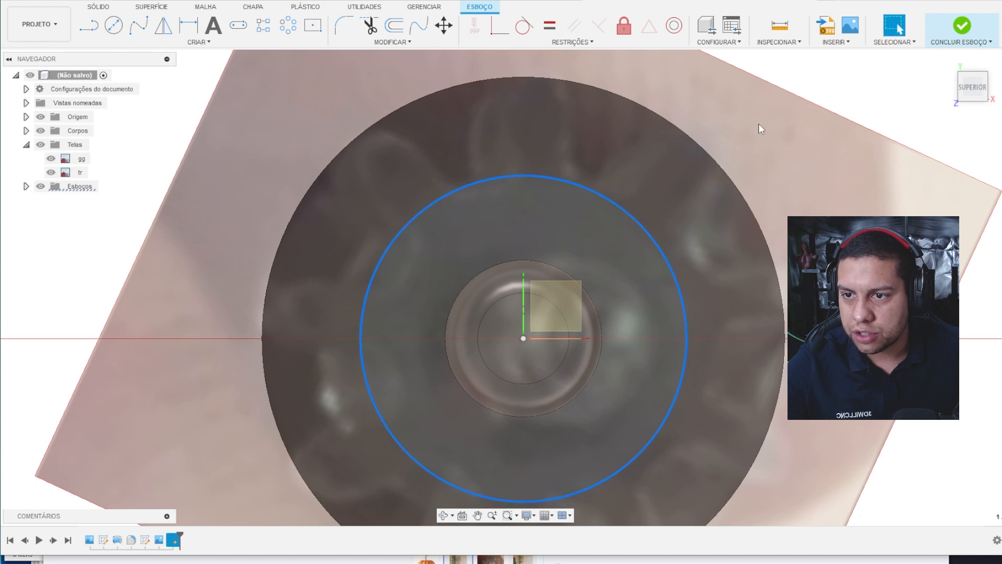
- Draw a vertical line upward from the base circle along the left flank of the top tooth in the photo
middle_drag(767, 82, 807, 97)
click(807, 97)
key(l)
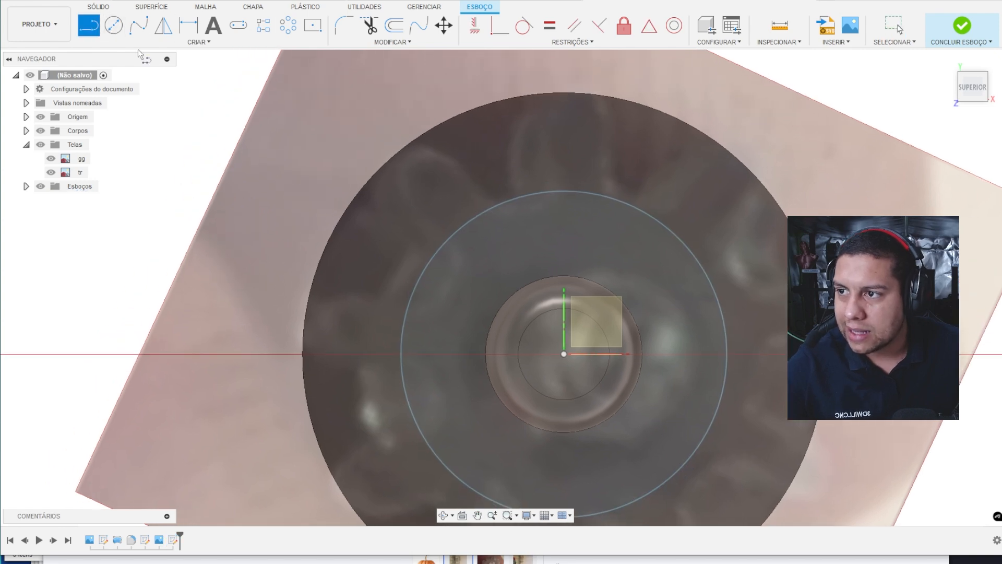
click(537, 196)
click(535, 123)
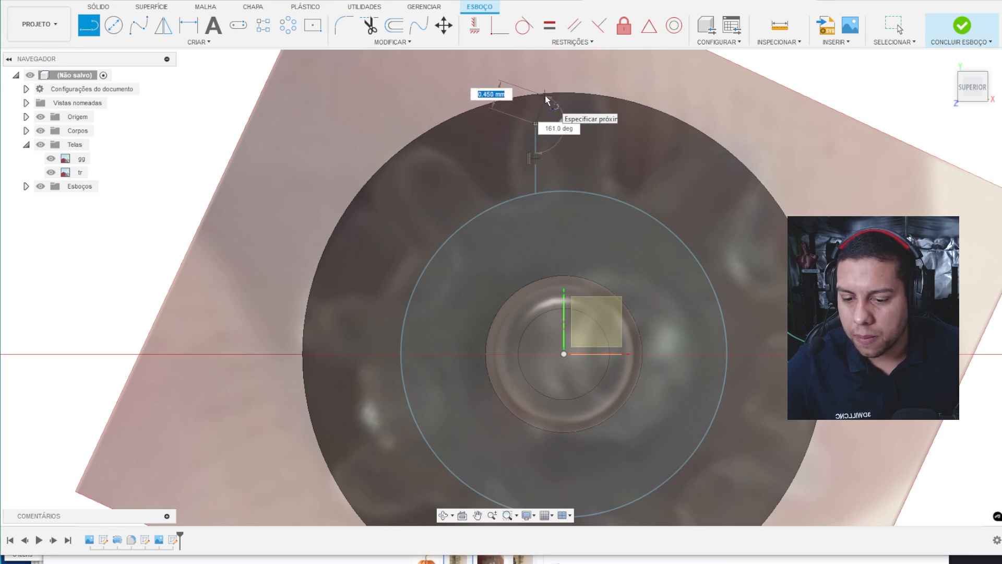
text(p)
key(Escape)
- Project the gear cylinder's outer edge into the sketch
key(p)
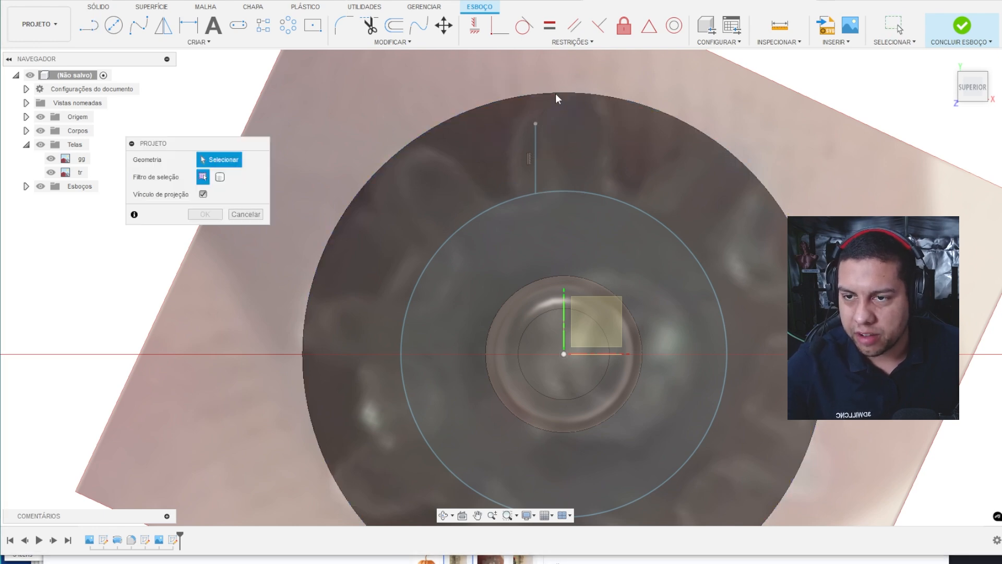
click(560, 93)
key(Return)
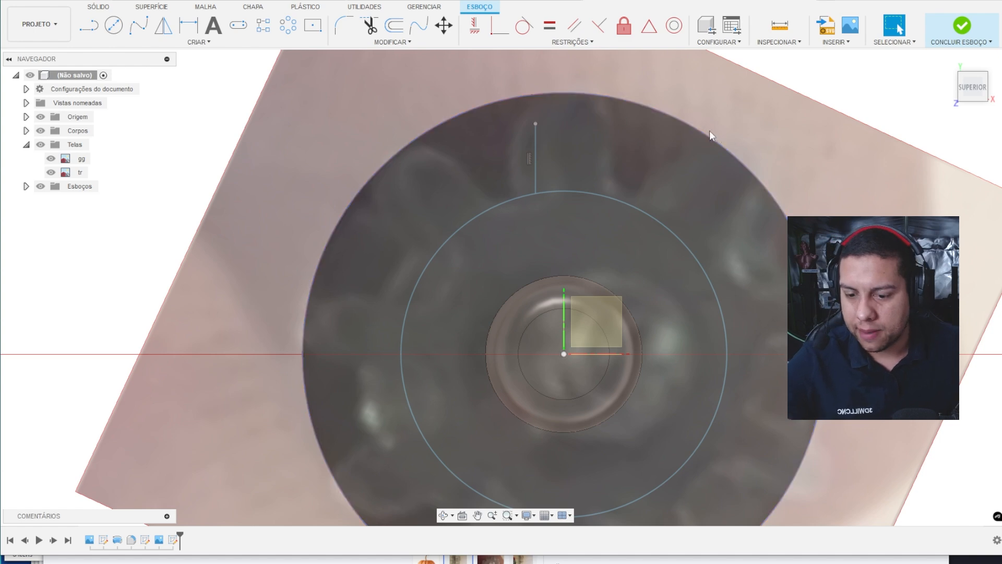
- Draw a slanted line about 0.5 mm long from the left flank's upper end to the projected outer circle
key(l)
click(535, 124)
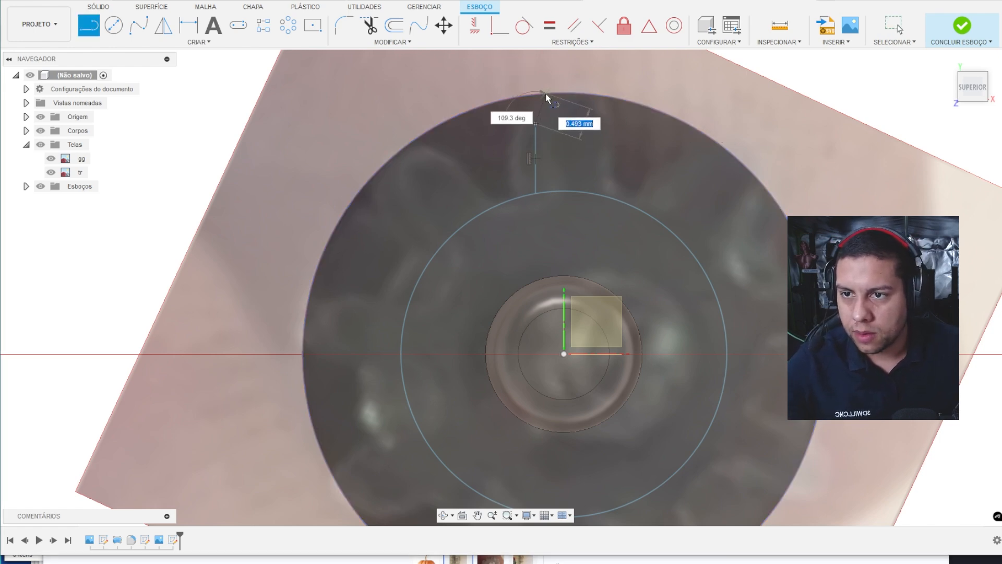
double_click(547, 93)
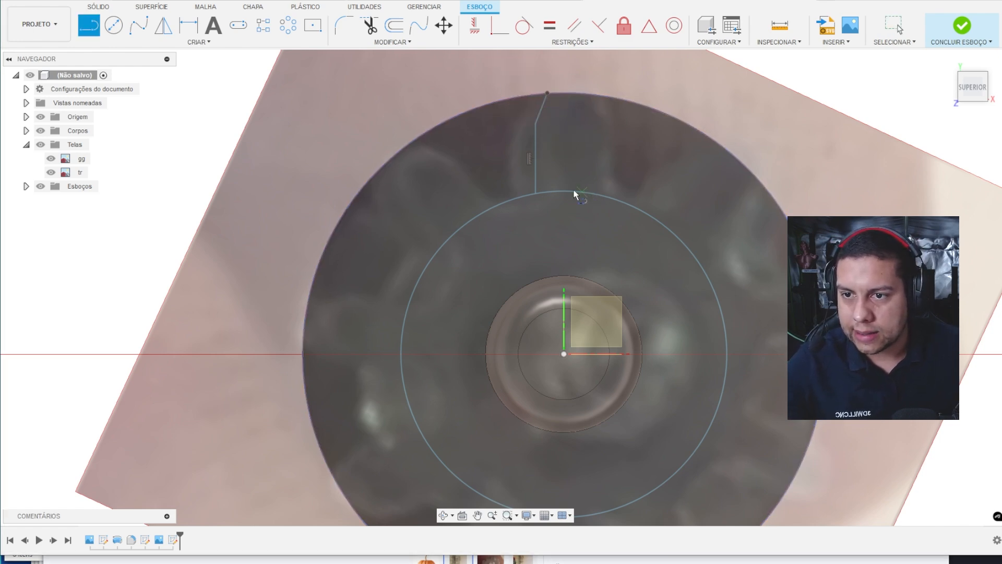
- Draw the tooth's right side as a vertical line up from the base circle and an inward slanted line to the outer circle
click(593, 193)
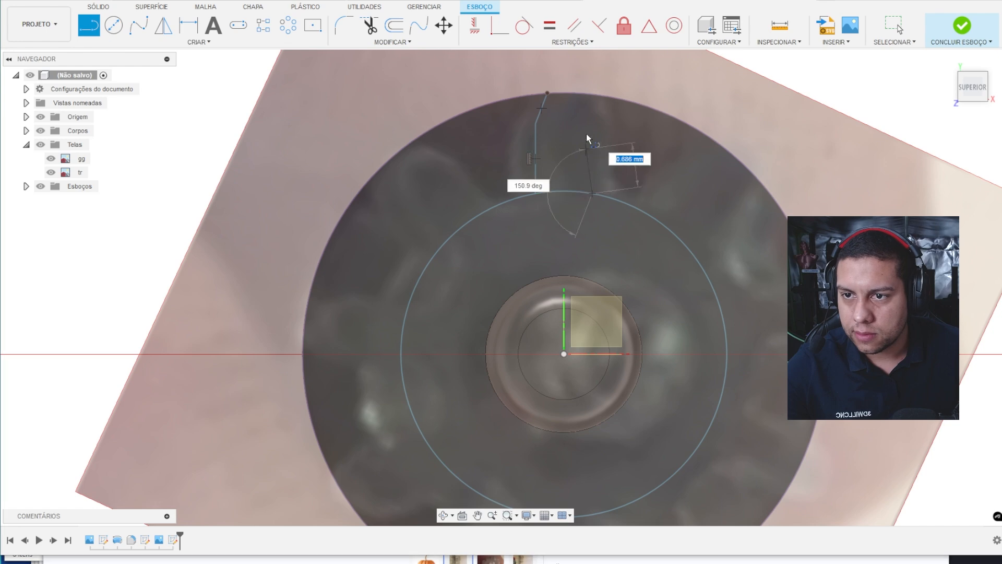
click(592, 124)
click(581, 91)
key(Escape)
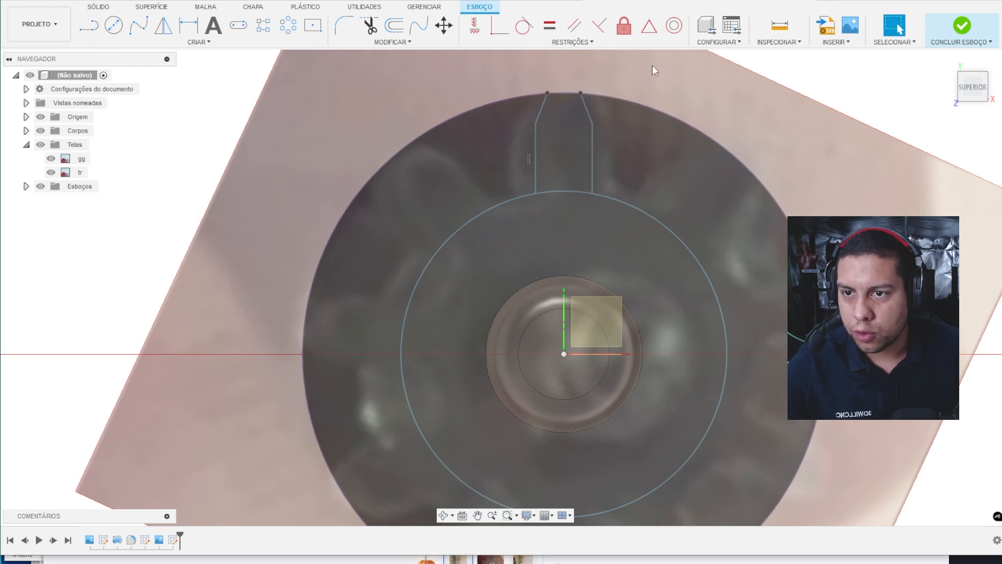
- Make the tooth's two slanted tip lines equal in length, and likewise its two vertical flanks
middle_drag(624, 77, 597, 74)
click(549, 25)
click(513, 107)
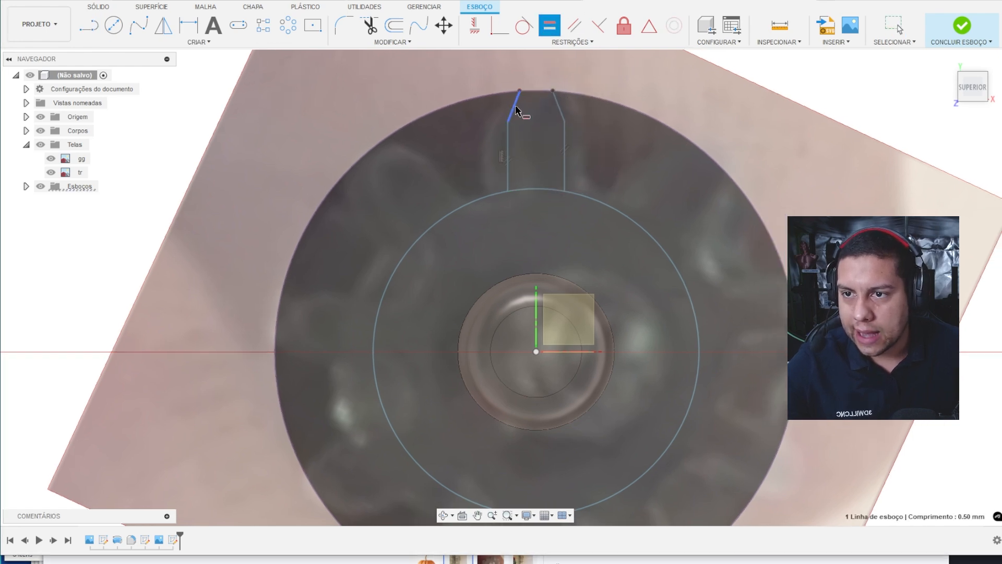
click(558, 106)
click(565, 147)
click(508, 152)
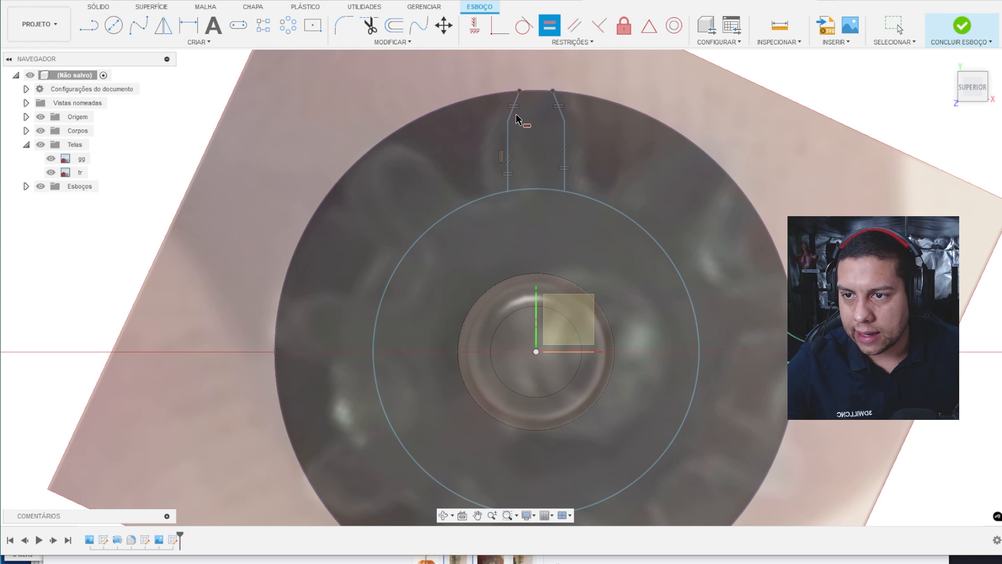
- Align the lower endpoints of the two tooth flanks horizontally and undo a trial move of the tooth line
click(474, 25)
click(508, 193)
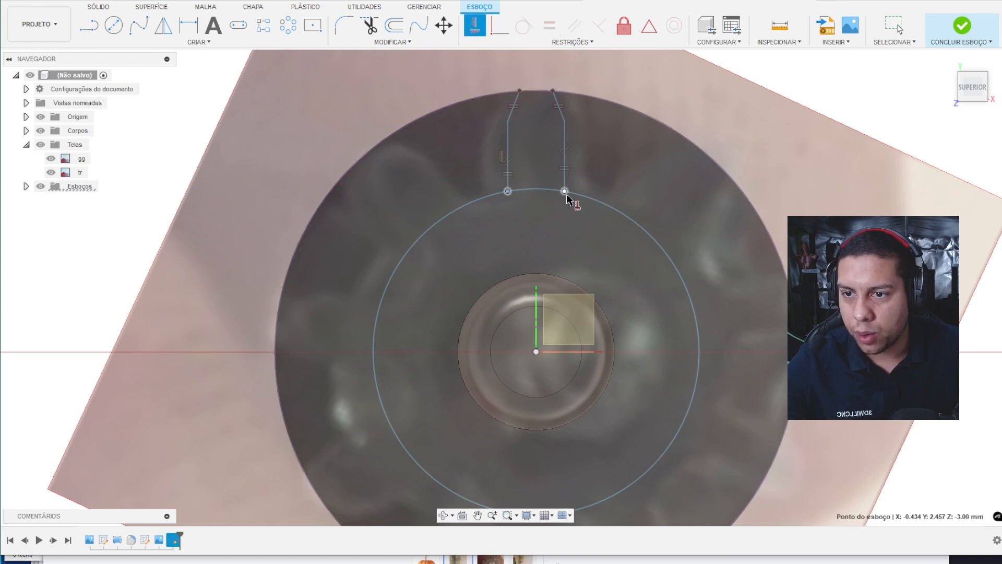
click(565, 194)
key(Escape)
drag(567, 134, 577, 137)
key(ctrl+z)
- Dimension the base circle's diameter as 5 mm
scroll(685, 149, down, 1)
scroll(666, 171, down, 1)
key(d)
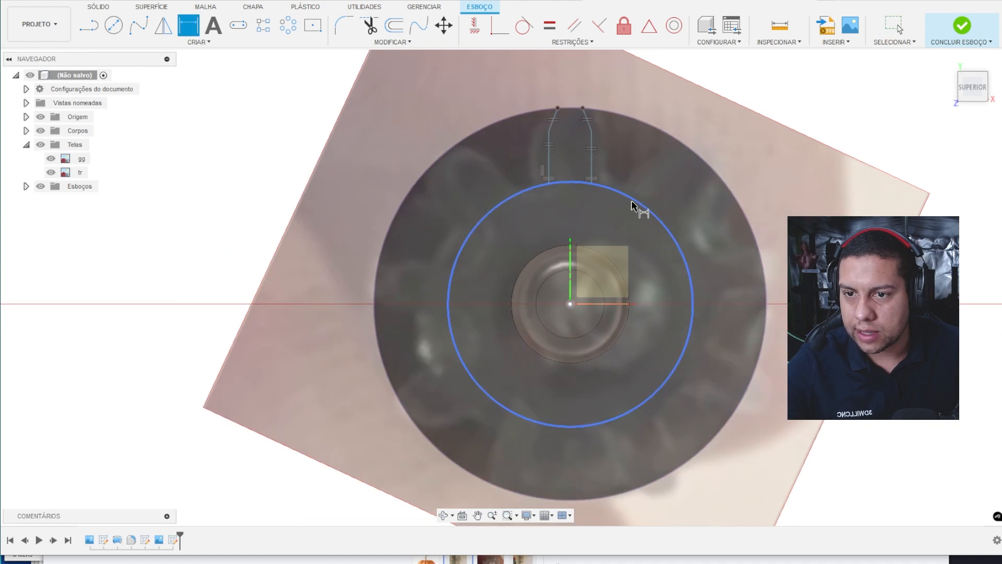
click(635, 206)
click(767, 133)
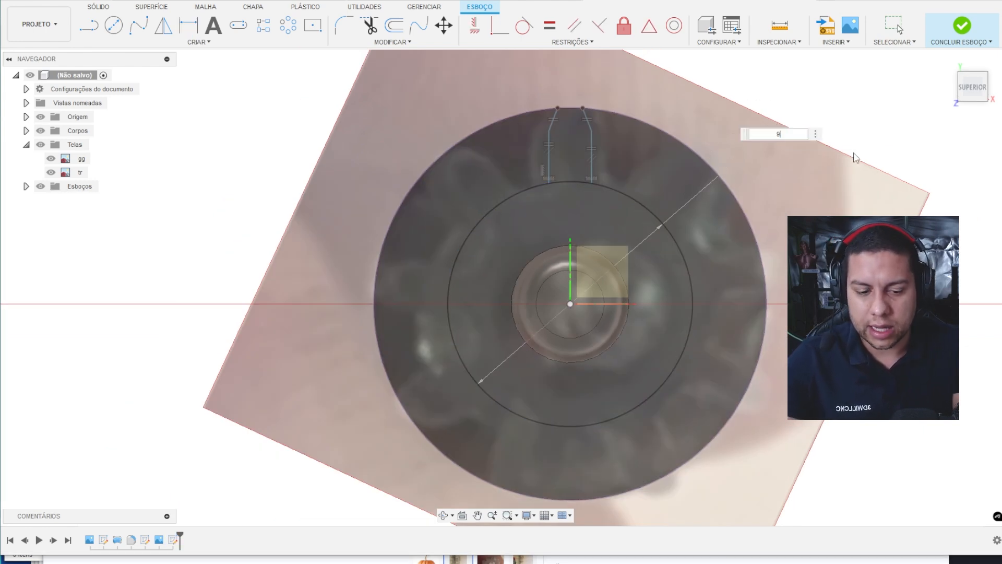
text(9)
key(Escape)
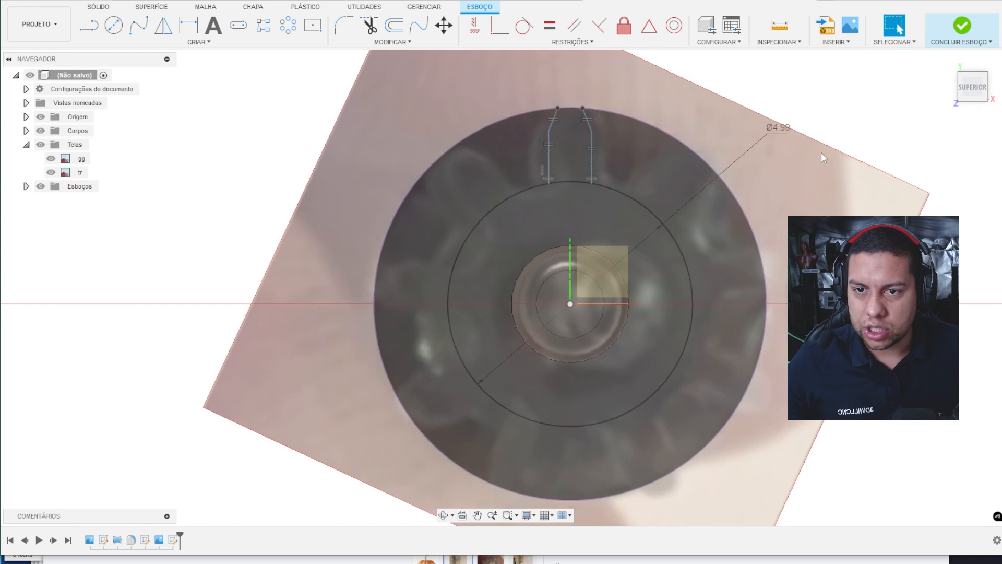
double_click(775, 129)
text(5)
key(Return)
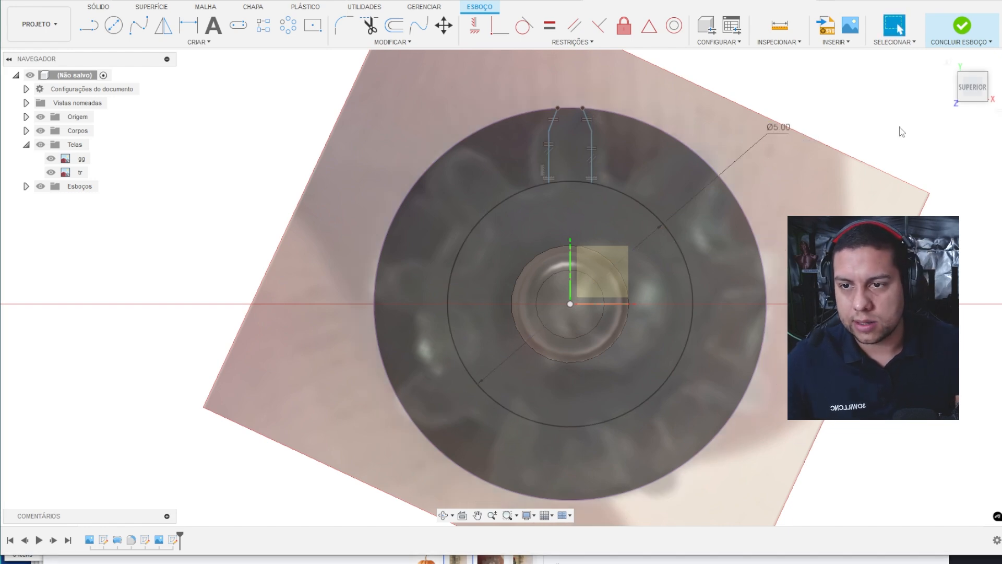
- Dimension the distance between the two vertical tooth flanks as 1 mm
scroll(595, 159, up, 3)
key(d)
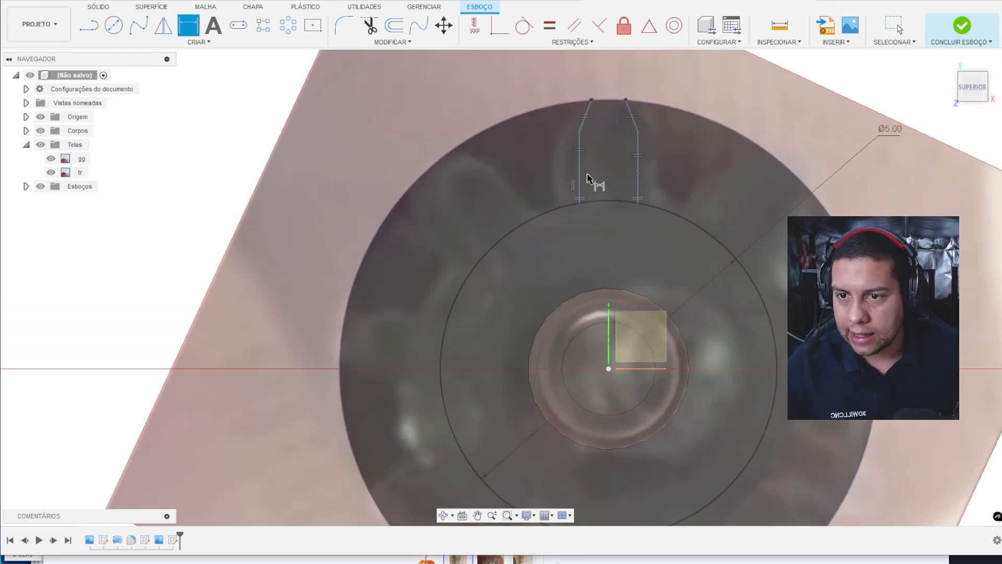
click(580, 175)
click(638, 174)
middle_drag(677, 63, 673, 99)
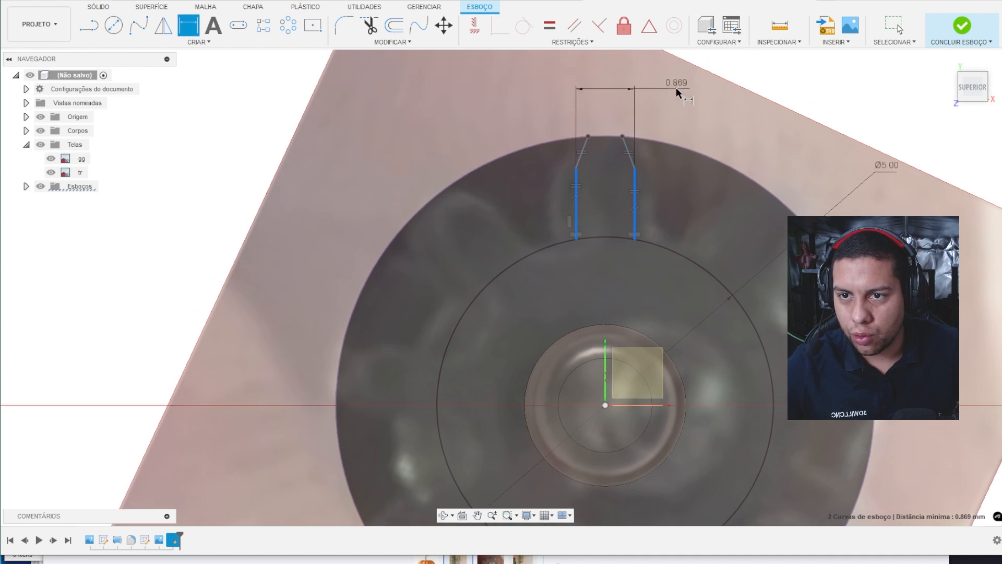
click(676, 87)
text(1)
key(Return)
key(Escape)
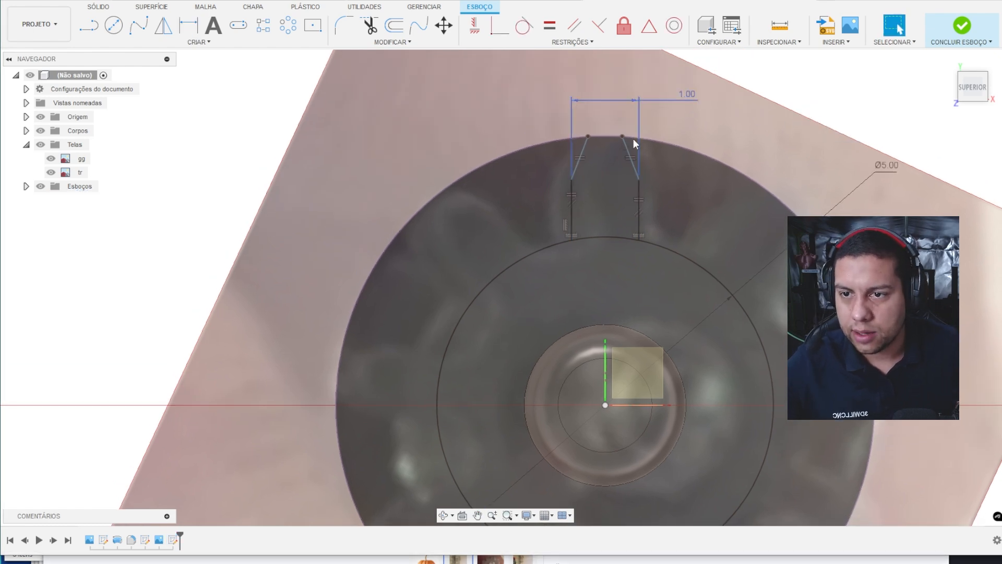
- Raise the left flank's upper point slightly and dimension the width between the two tooth tip points as 0.5 mm
drag(572, 180, 573, 162)
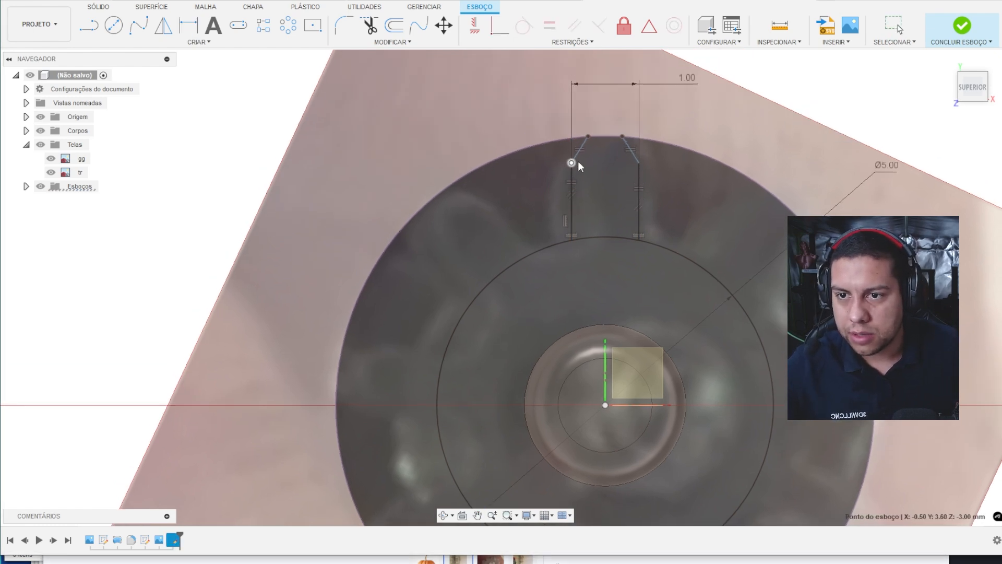
key(d)
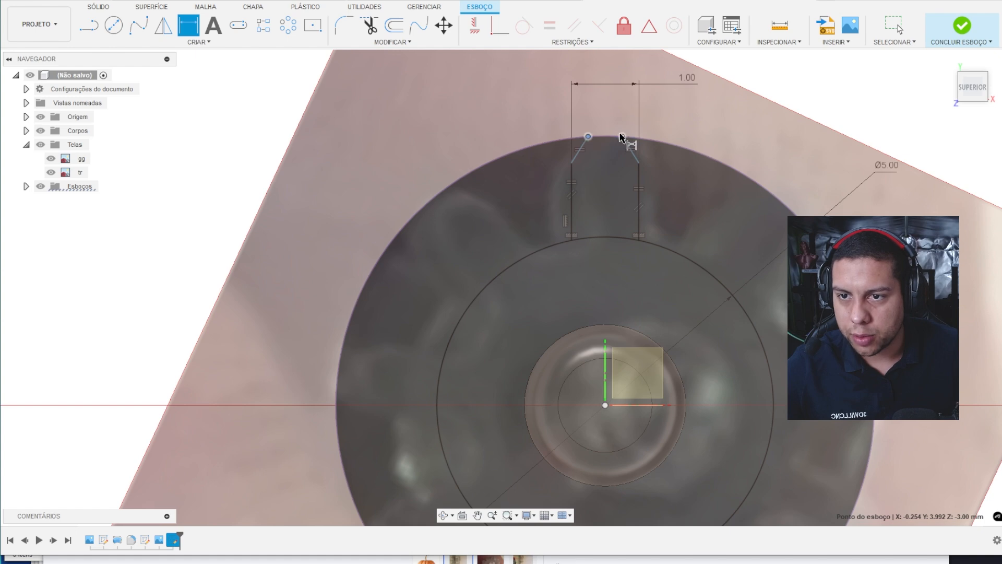
click(621, 137)
click(626, 113)
text(0.5)
key(Return)
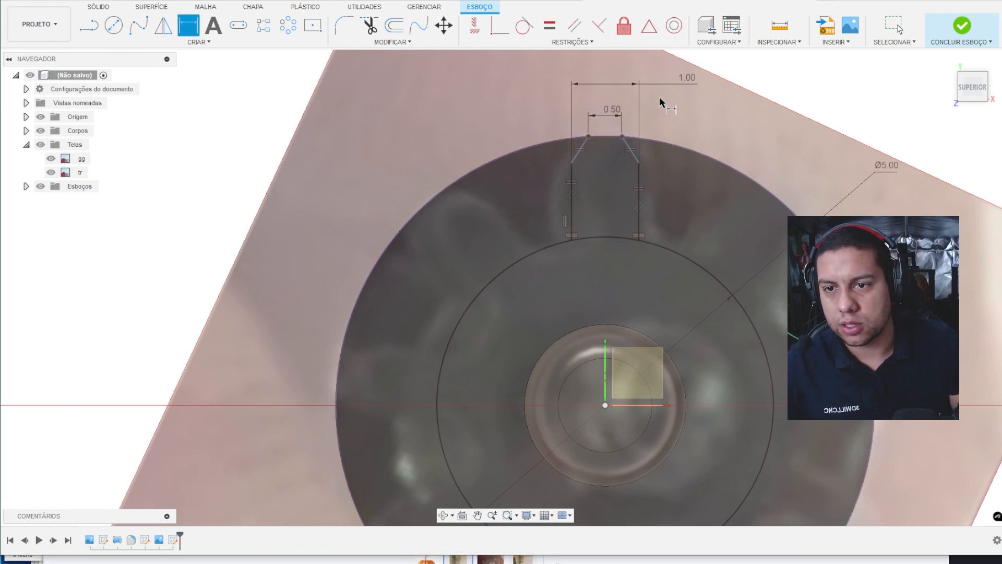
key(Escape)
- Dimension the tooth's right vertical flank as 1 mm long
key(d)
click(639, 201)
click(764, 175)
text(1)
key(Return)
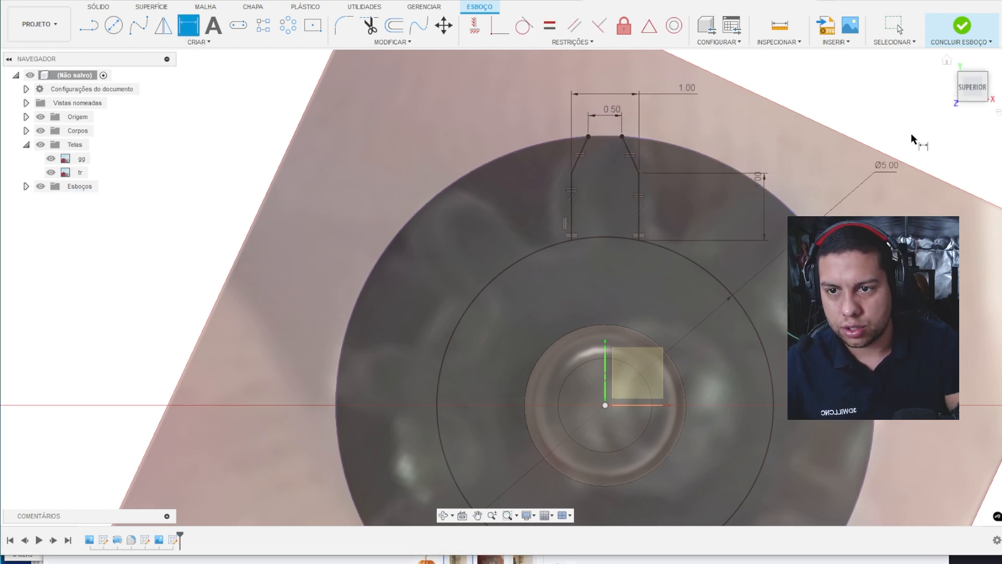
key(Escape)
- Set up a circular sketch pattern of the four tooth outline lines around the 5 mm base circle's centre
scroll(742, 147, down, 3)
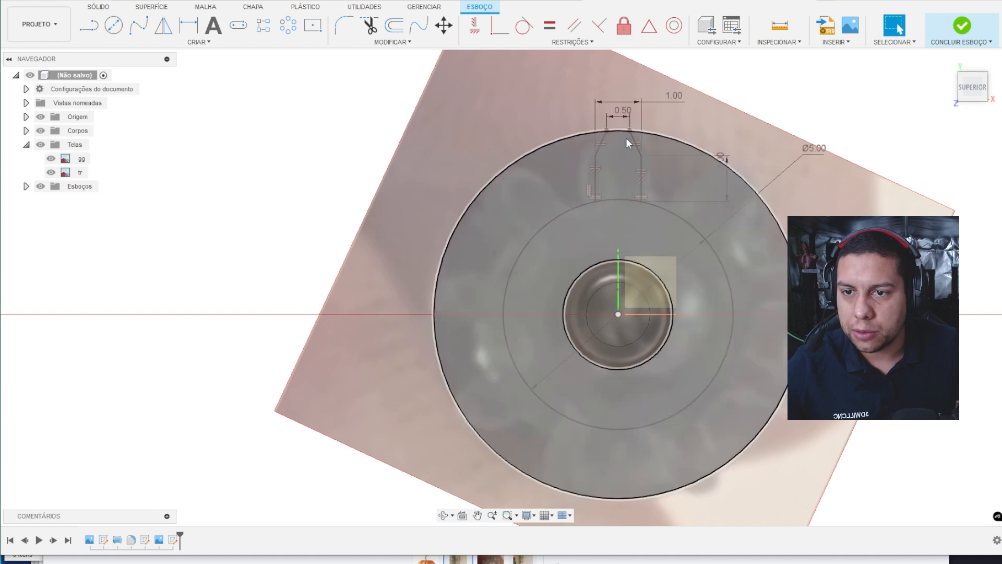
scroll(640, 149, up, 2)
scroll(600, 131, up, 3)
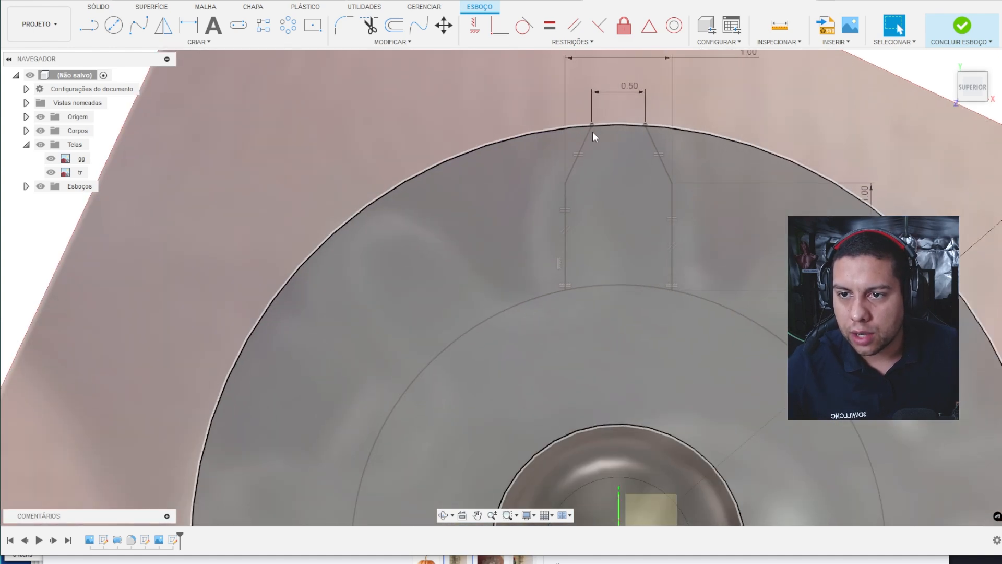
double_click(588, 134)
shift+double_click(656, 144)
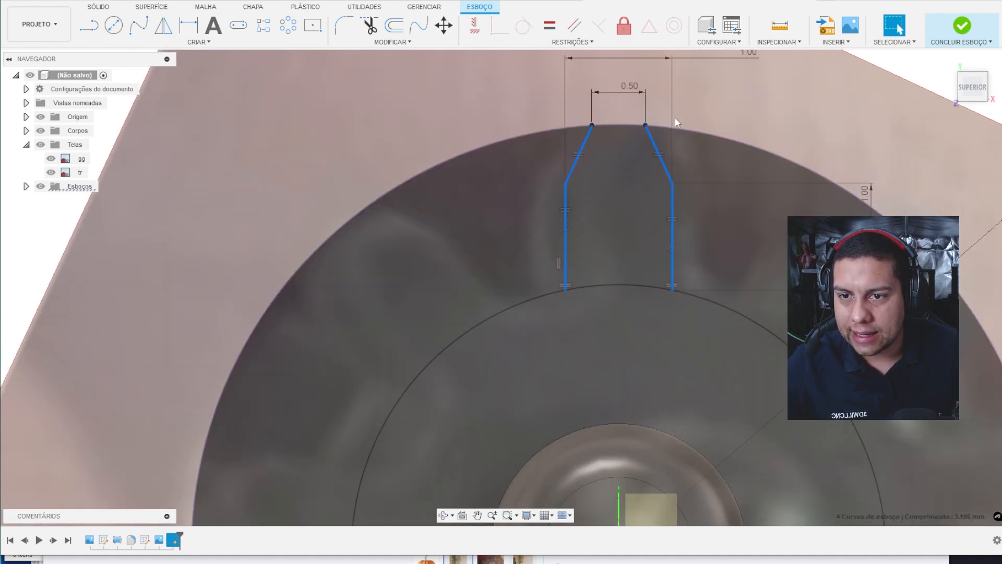
scroll(675, 117, down, 2)
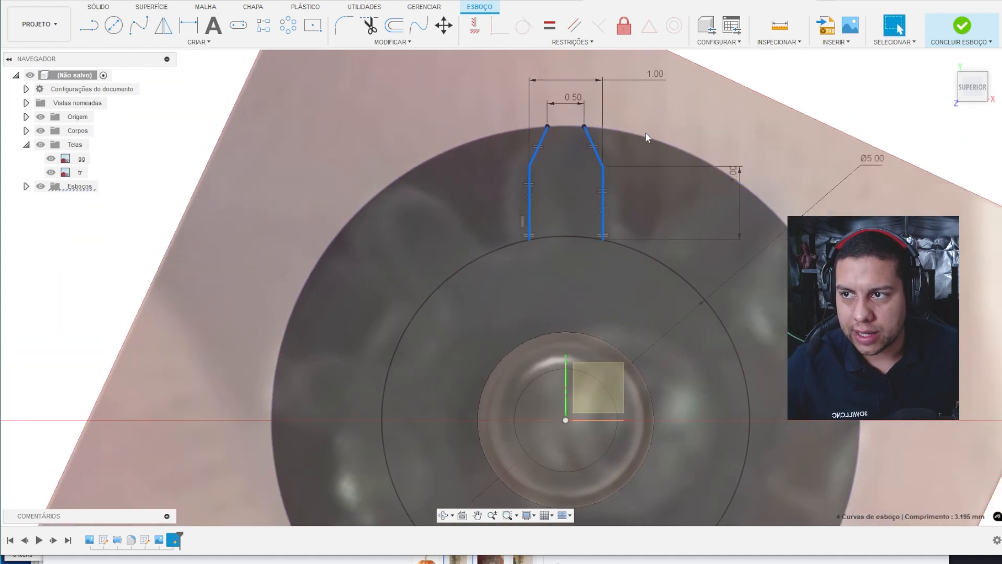
click(287, 25)
drag(908, 136, 309, 148)
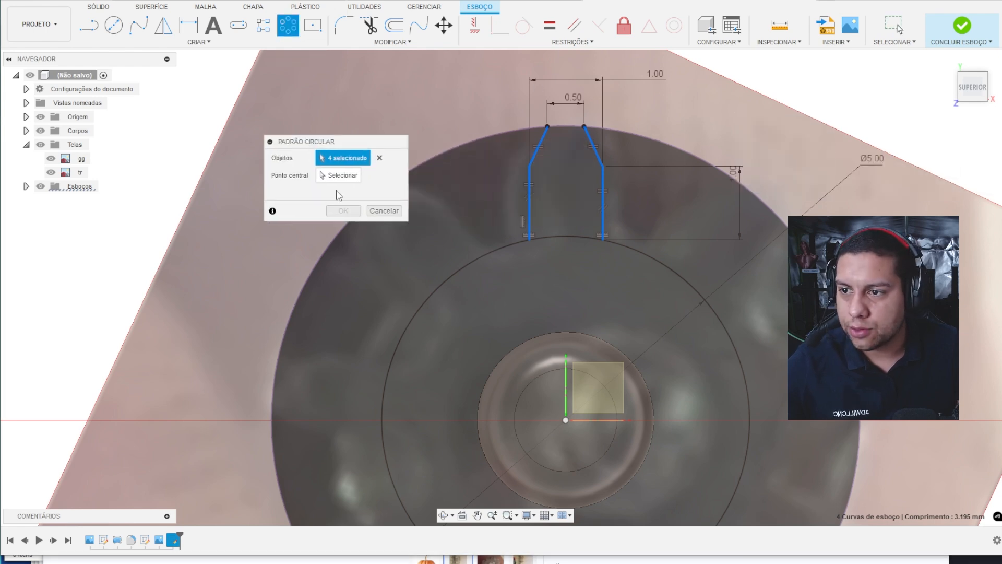
click(338, 175)
click(645, 256)
scroll(669, 200, down, 3)
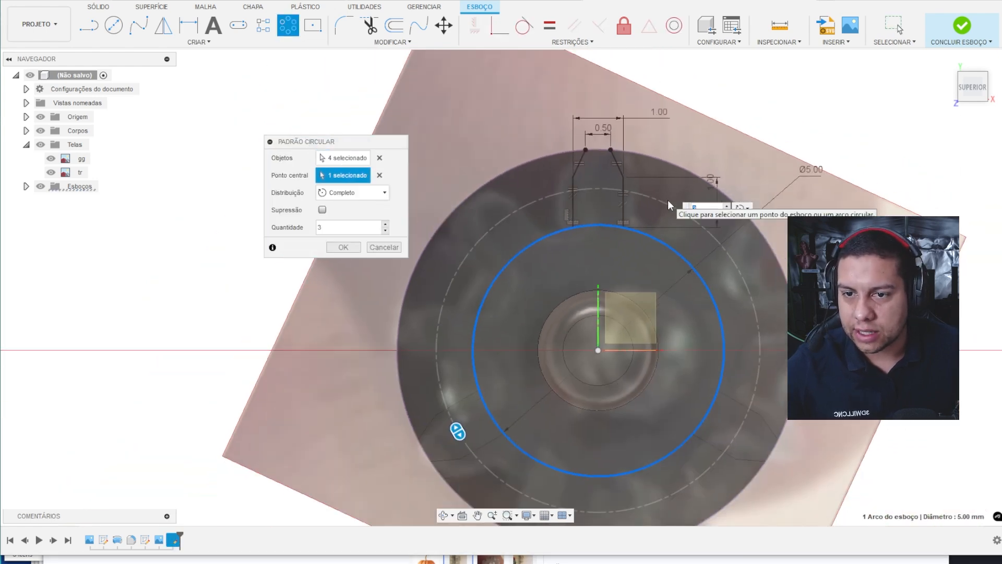
- Set the circular pattern's quantity to 9 over the full circle and create it
click(728, 207)
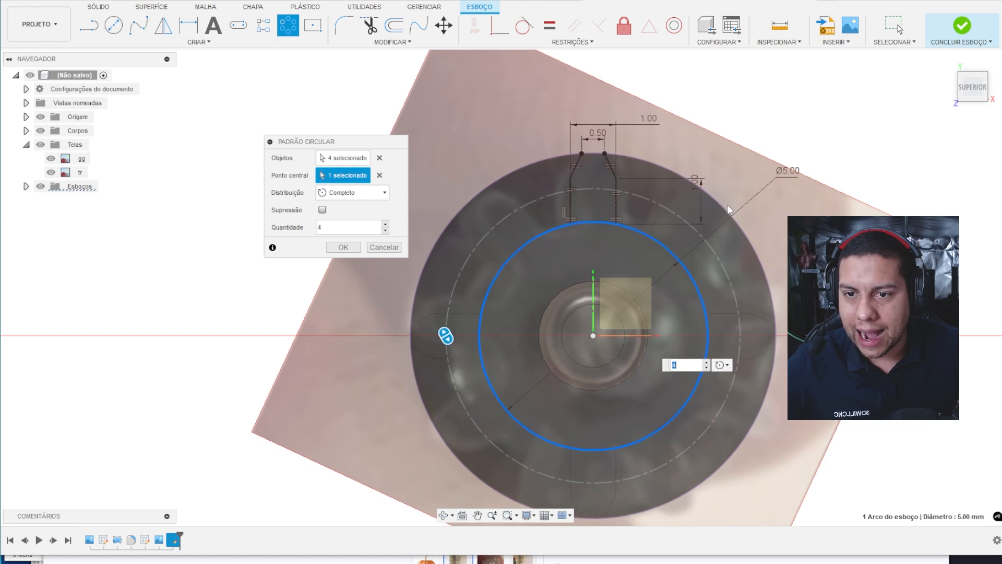
click(707, 362)
click(707, 363)
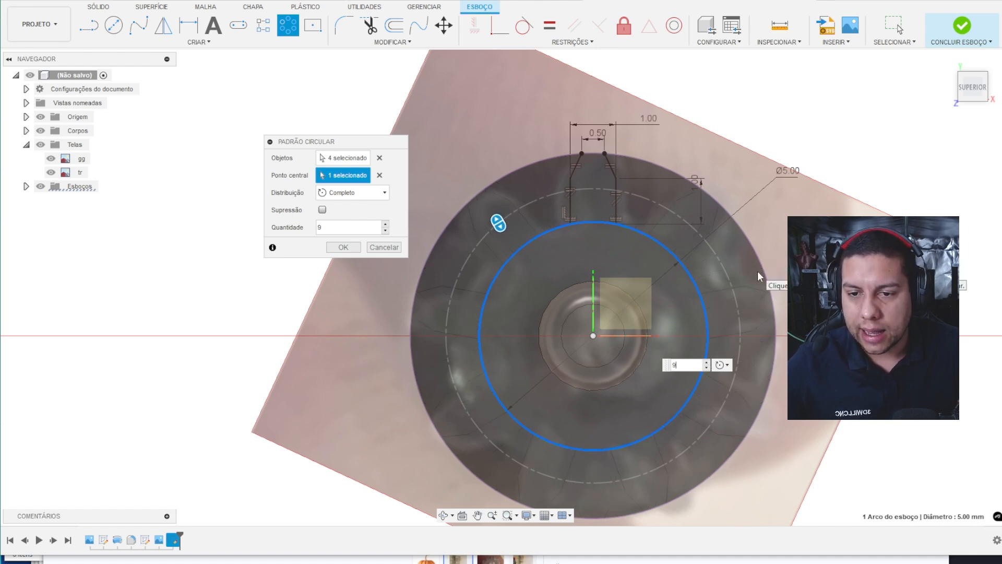
scroll(760, 270, down, 1)
scroll(683, 228, up, 2)
scroll(671, 218, down, 3)
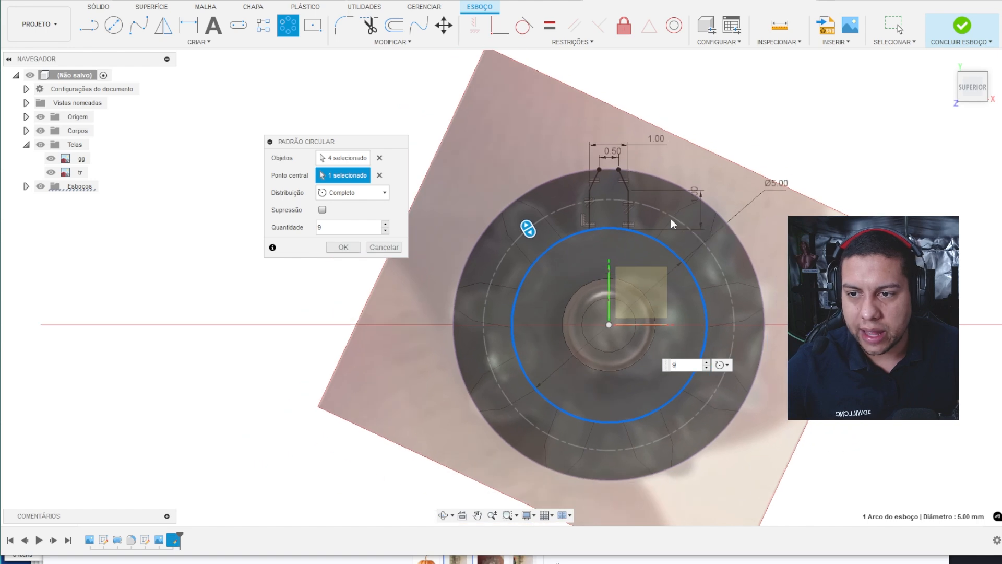
key(Return)
- Start an extrusion of the nine gap profiles between the patterned gear teeth
key(e)
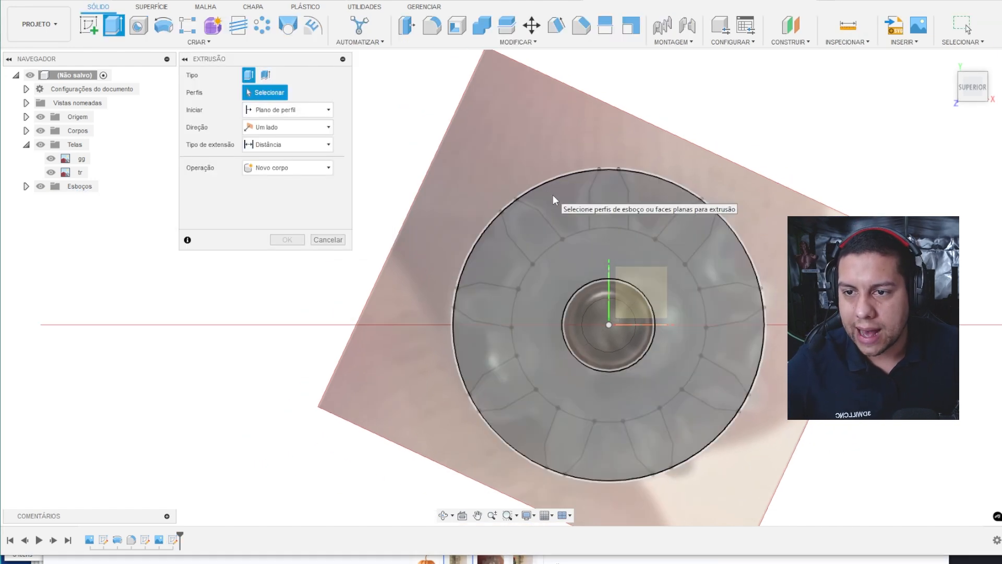
click(560, 192)
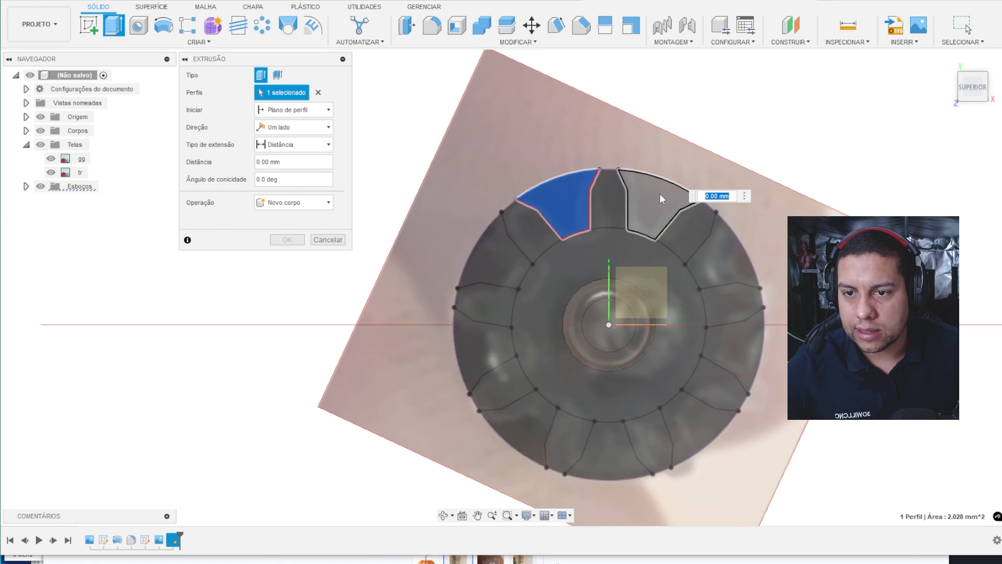
click(663, 180)
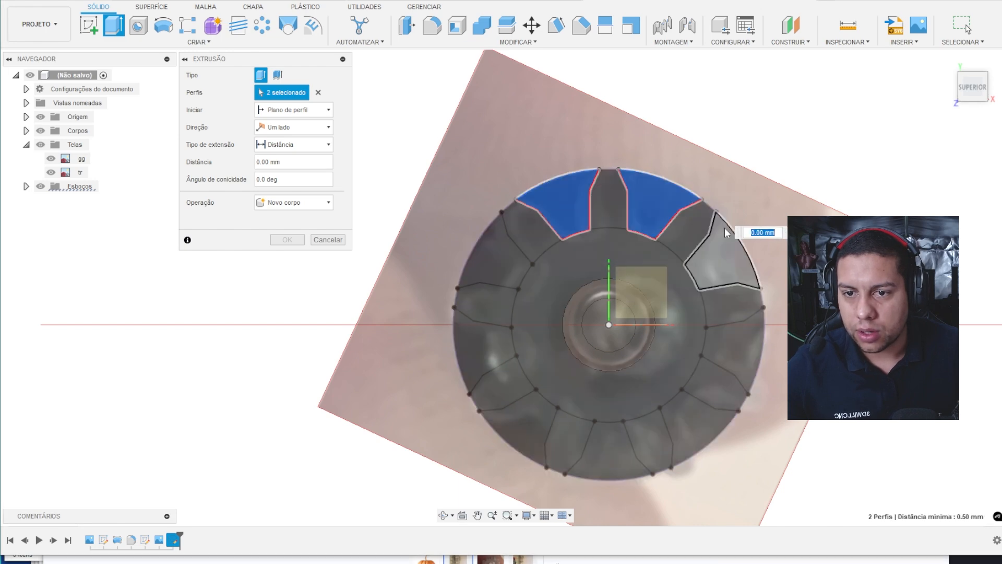
click(730, 242)
click(758, 345)
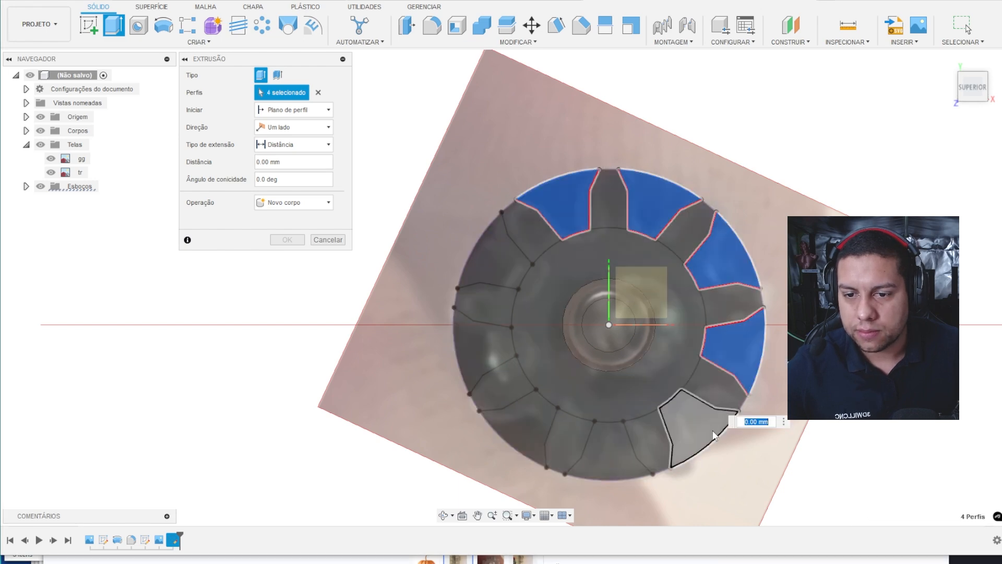
click(666, 447)
click(619, 465)
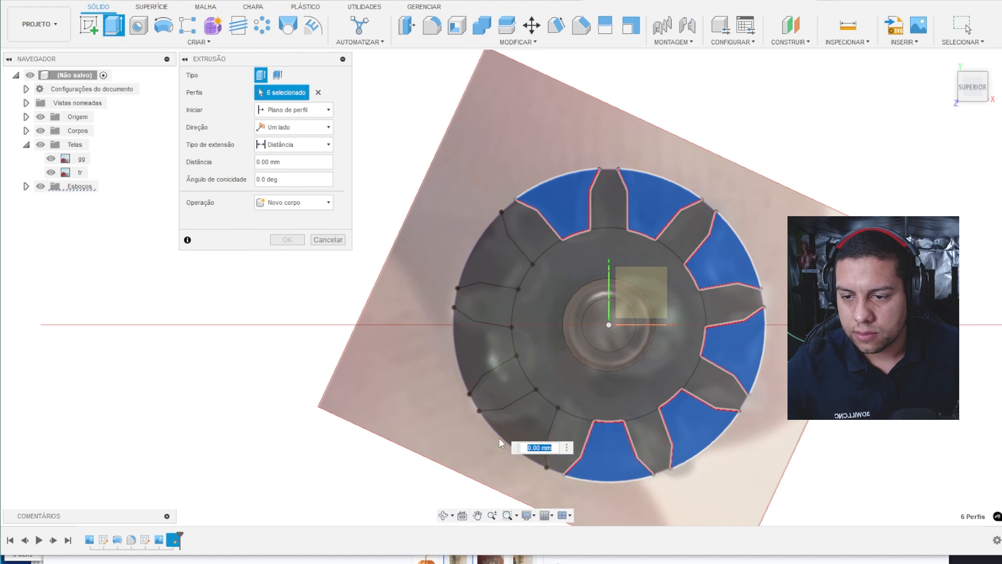
click(510, 431)
click(459, 346)
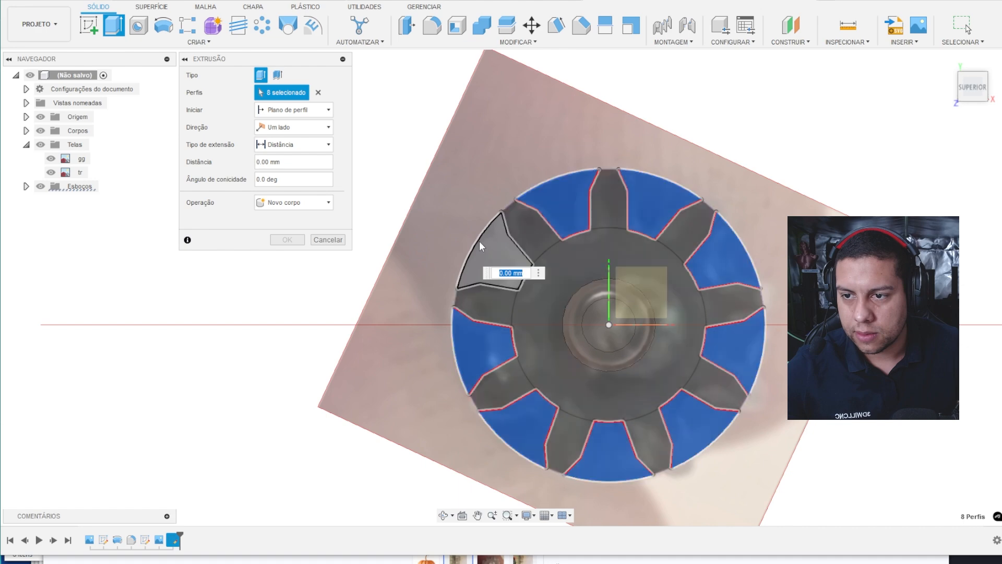
click(479, 241)
- Cut the nine selected gaps through the gear section with the extent set to the gear's far end face
shift+middle_drag(479, 240, 650, 286)
drag(629, 293, 462, 237)
shift+middle_drag(463, 237, 626, 185)
scroll(477, 189, up, 3)
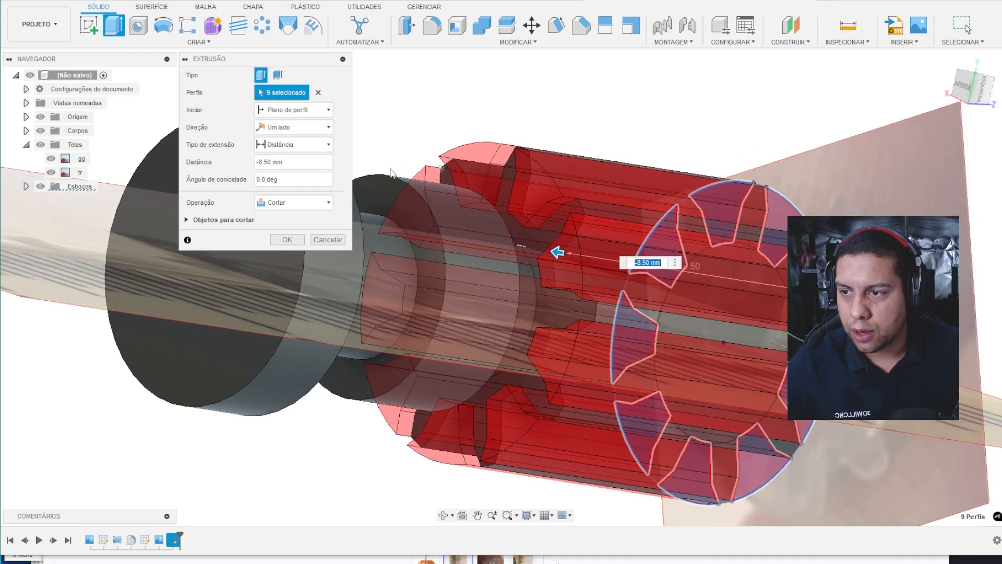
click(290, 151)
click(282, 166)
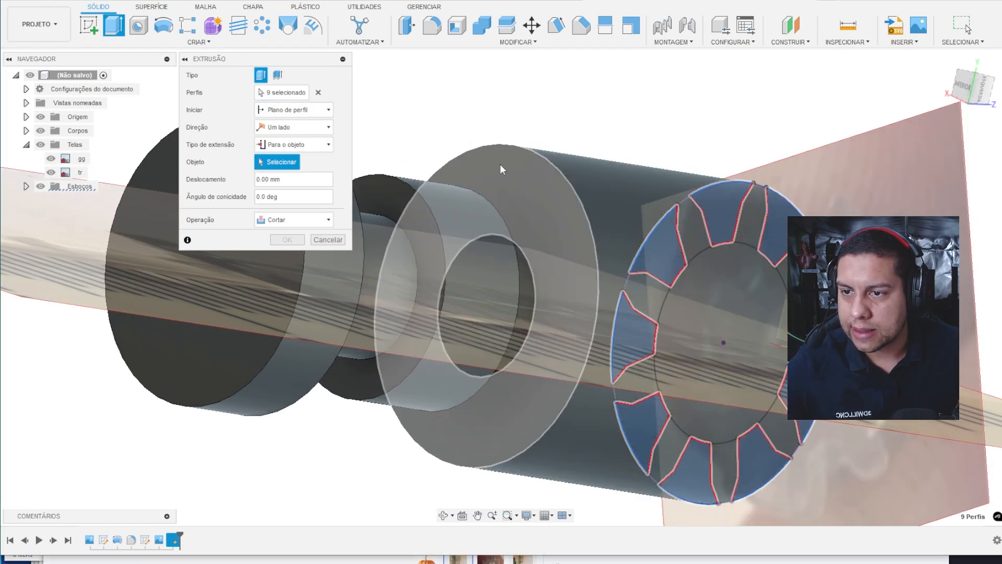
click(425, 193)
click(289, 240)
scroll(360, 226, down, 3)
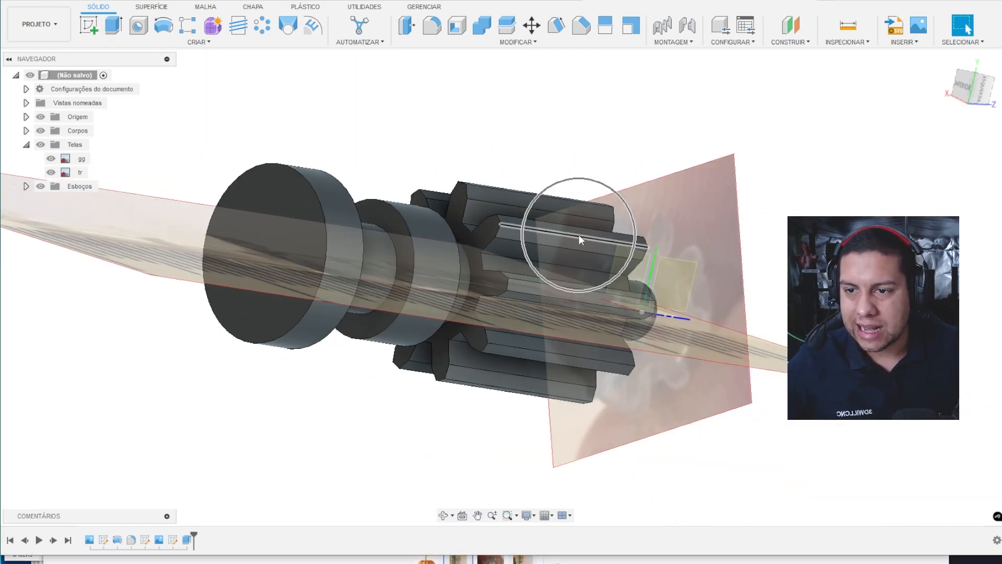
shift+middle_drag(578, 234, 608, 190)
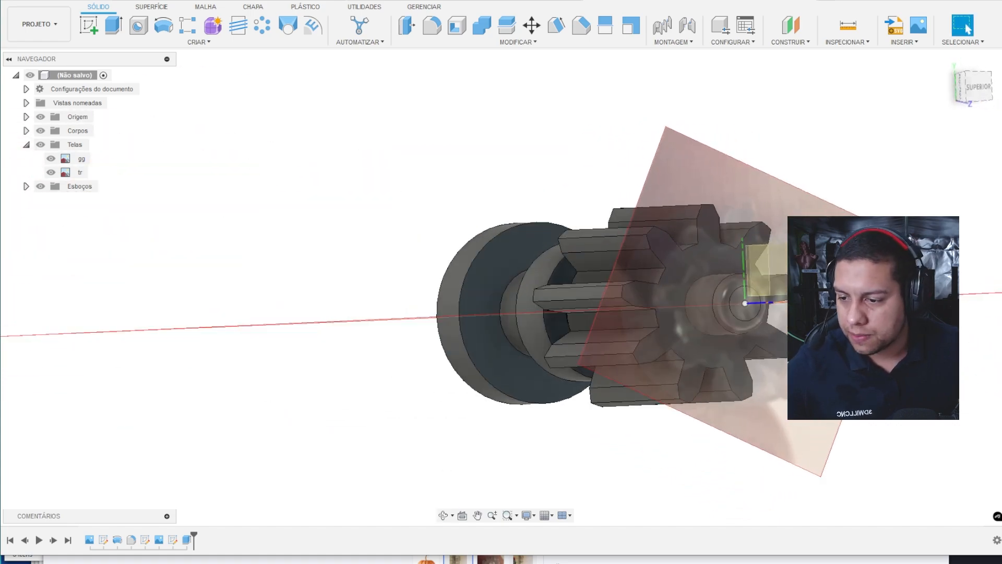
- Examine the tooth lengths in the WhatsApp ruler photo of the part from the 23.08 folder, and return to Fusion 360
click(267, 515)
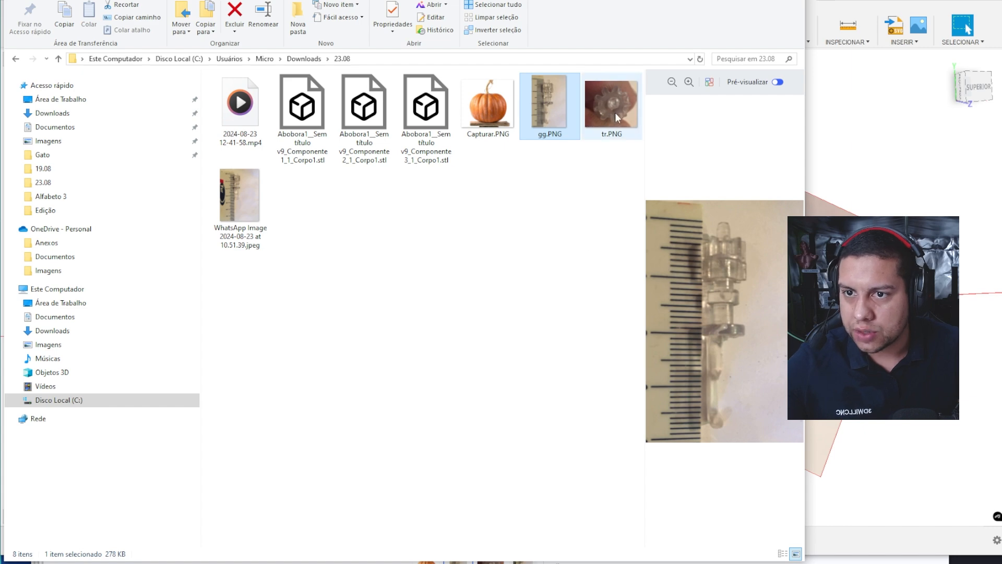
click(239, 203)
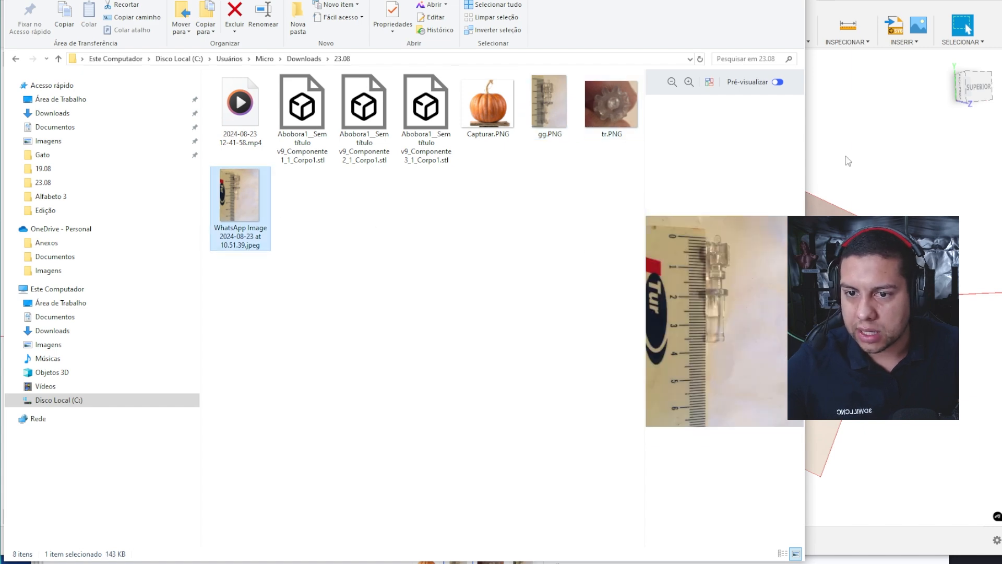
key(Return)
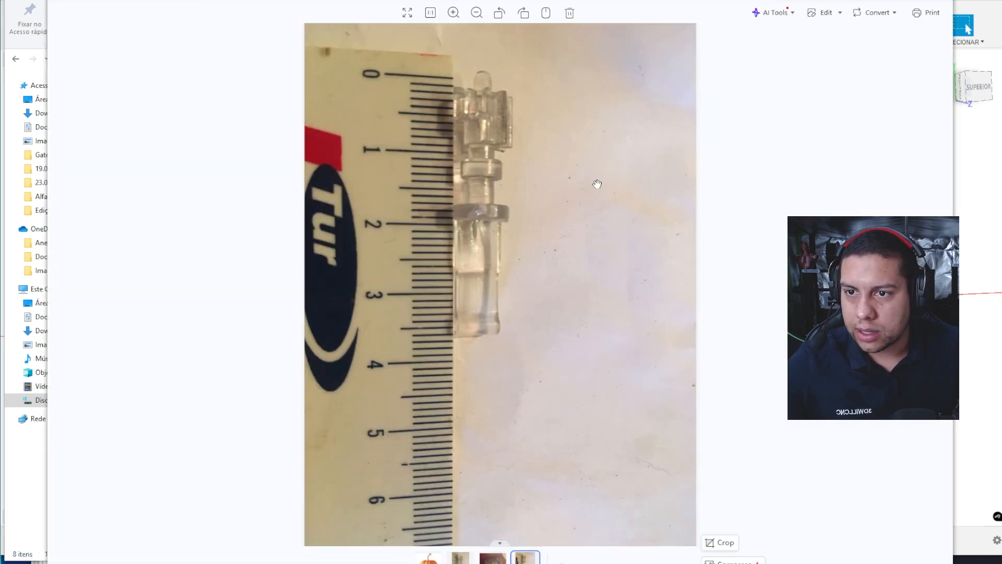
scroll(478, 106, up, 5)
scroll(478, 106, down, 4)
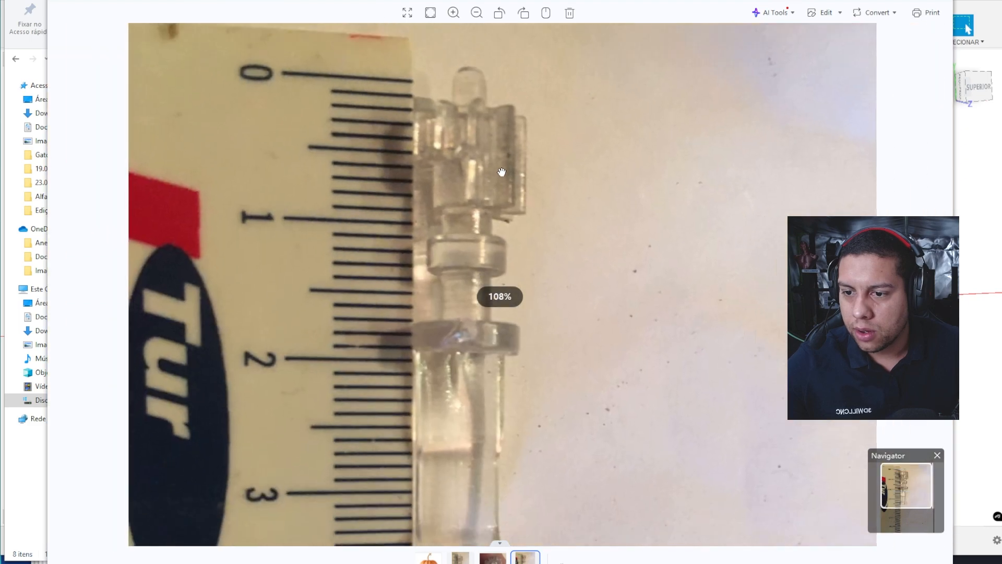
scroll(473, 197, up, 3)
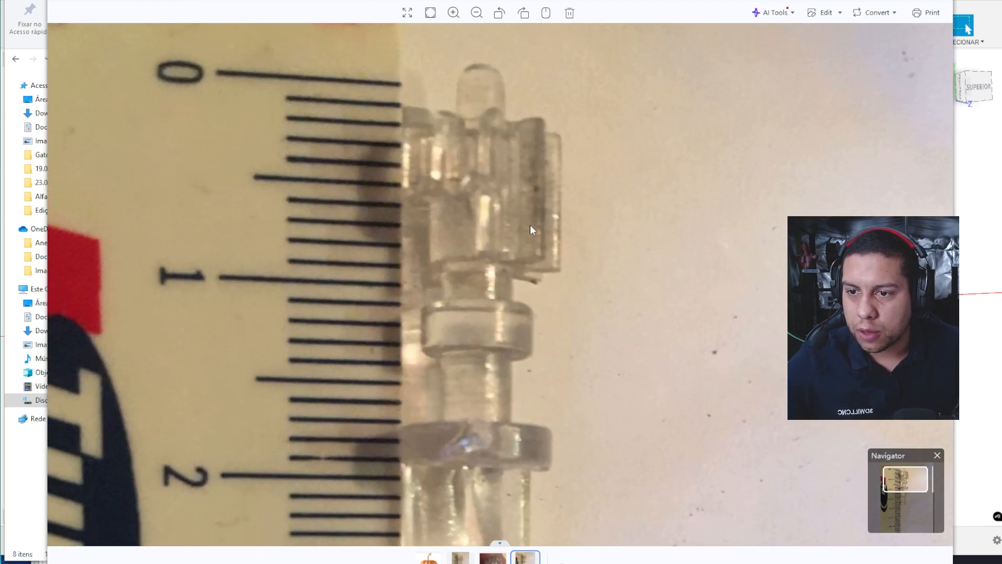
click(964, 230)
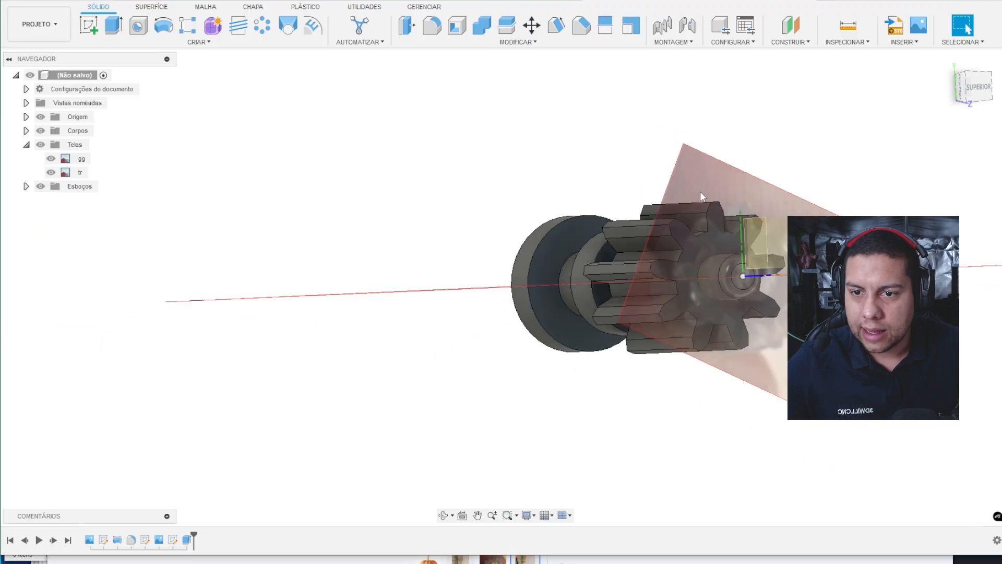
- Start a sketch on the gear's end face on the disc side and turn on the slice view
shift+middle_drag(700, 192, 830, 207)
click(89, 24)
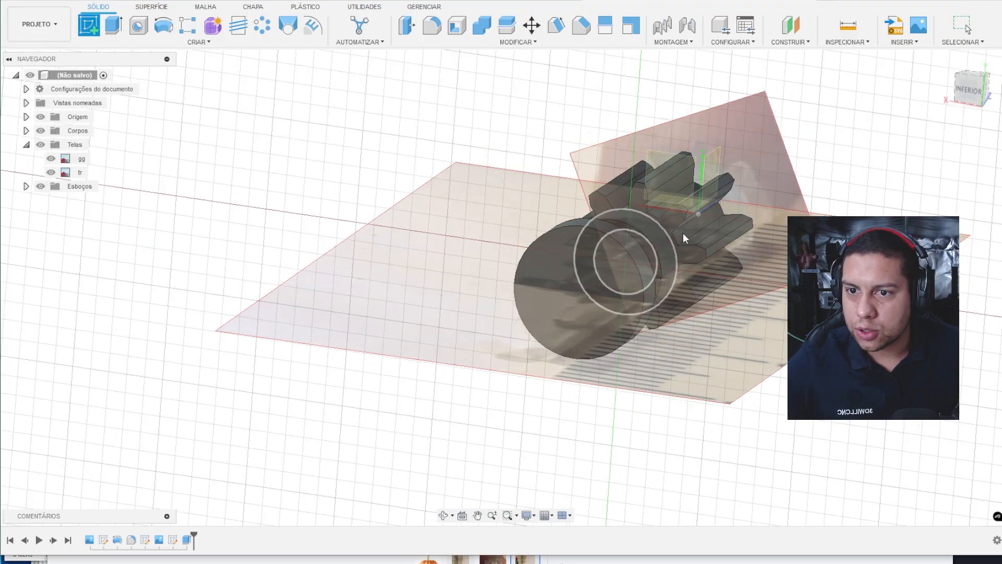
click(675, 212)
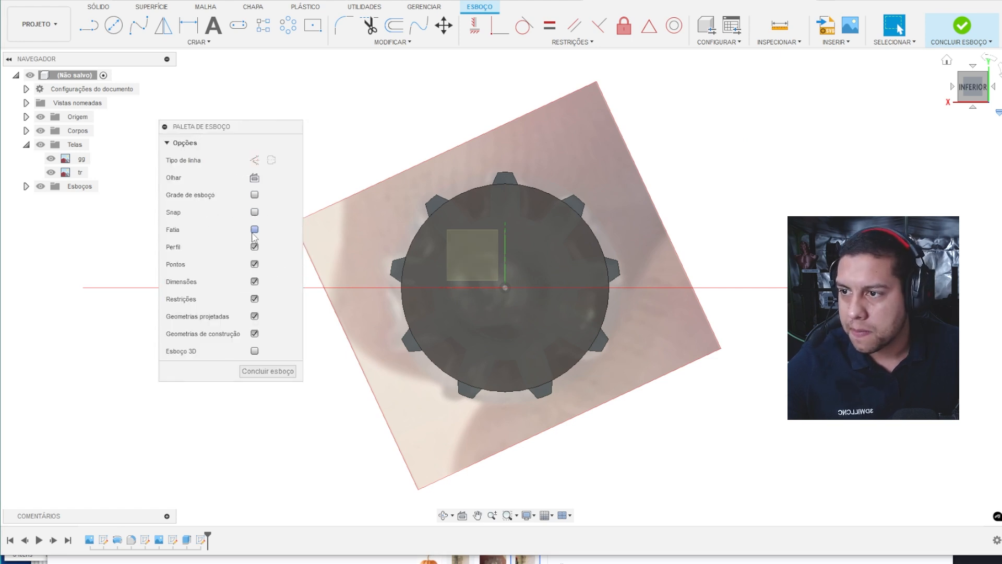
click(255, 230)
scroll(618, 189, up, 3)
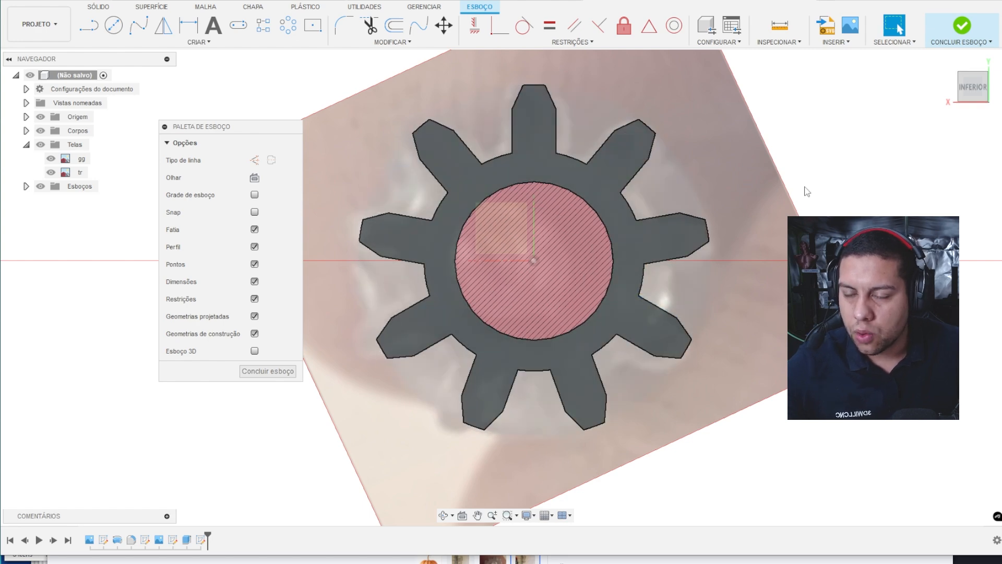
- Draw two circles centred on the gear: one on the tooth root circle and one about 9.35 mm in diameter surrounding the teeth
key(c)
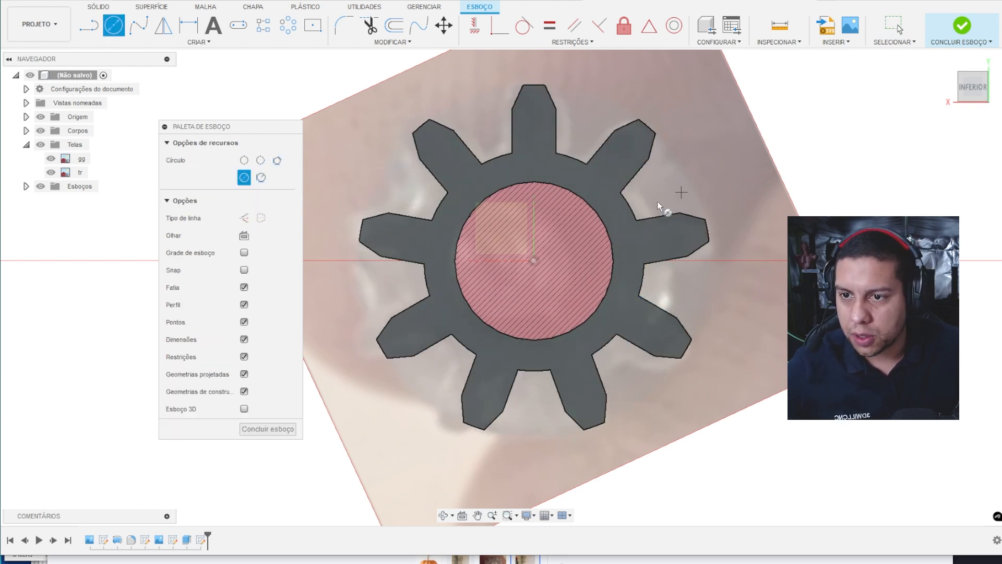
click(533, 261)
click(560, 154)
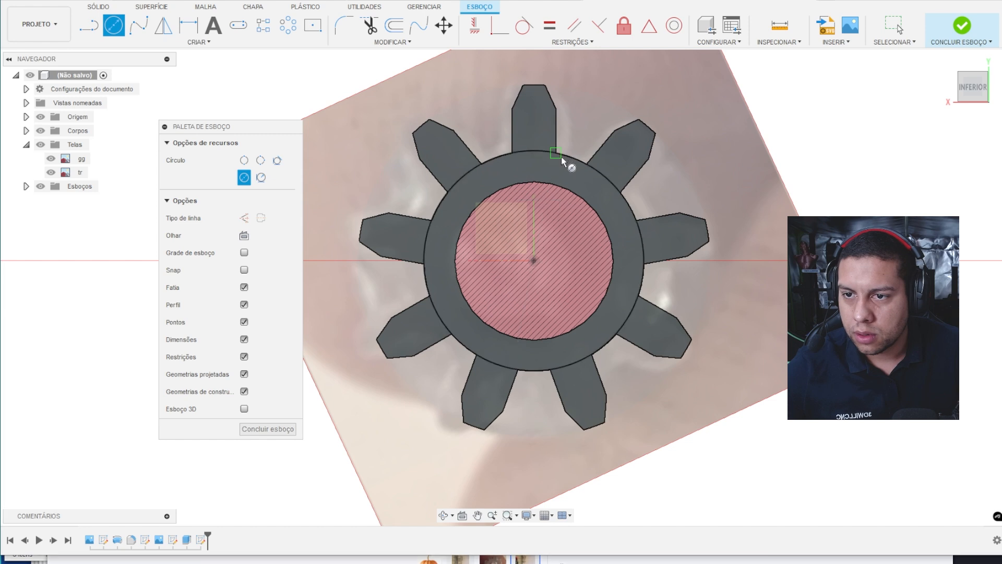
click(534, 260)
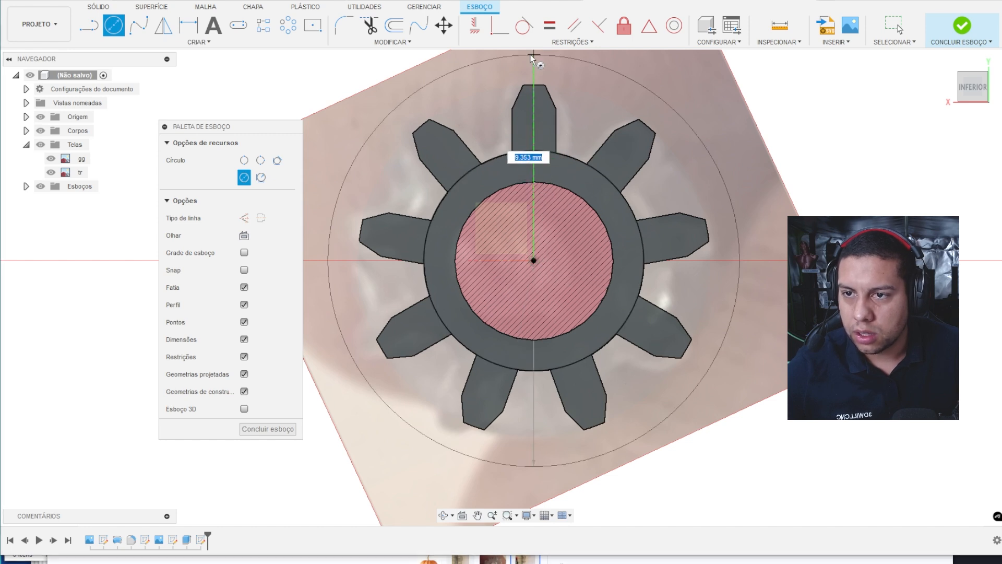
click(533, 59)
middle_drag(738, 89, 741, 127)
- Draw two lines from the root circle to the outer circle, along the flanks of the upper-right and lower-right teeth
key(l)
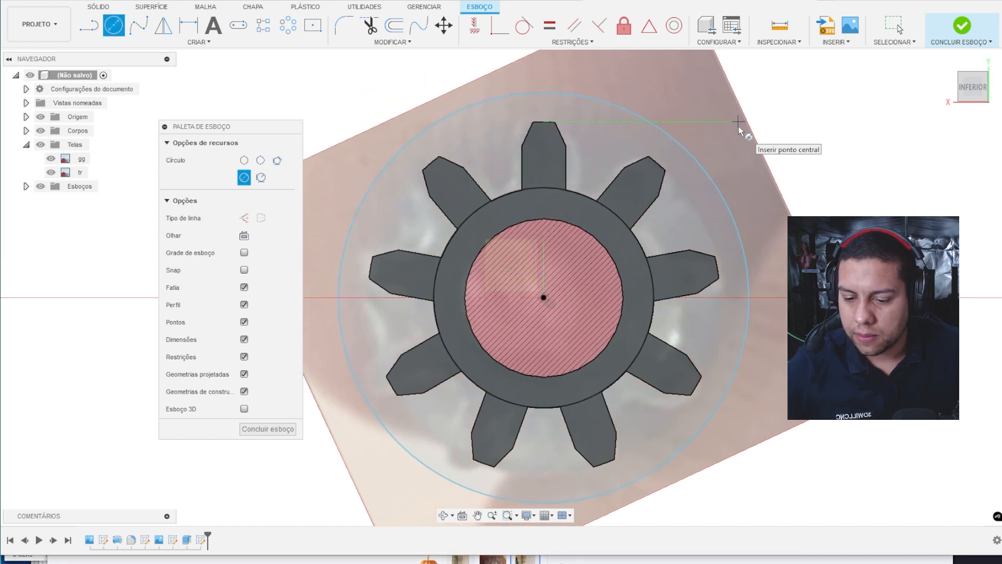
click(597, 201)
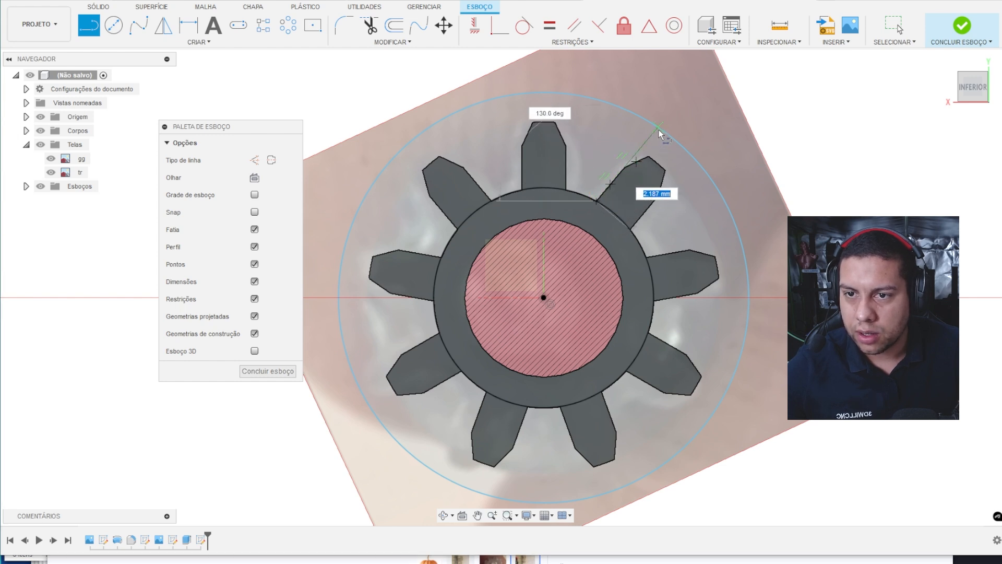
click(626, 372)
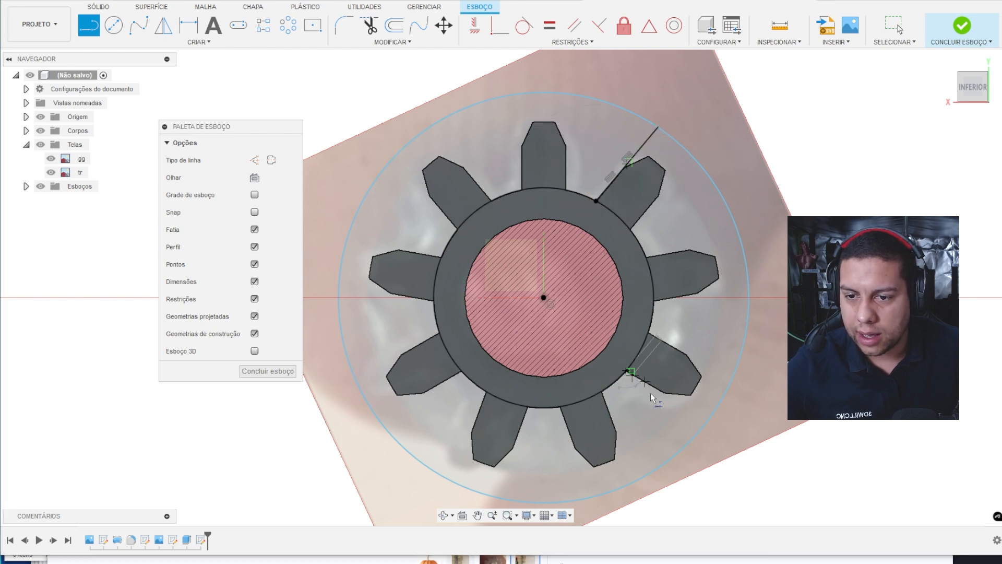
click(709, 419)
key(Escape)
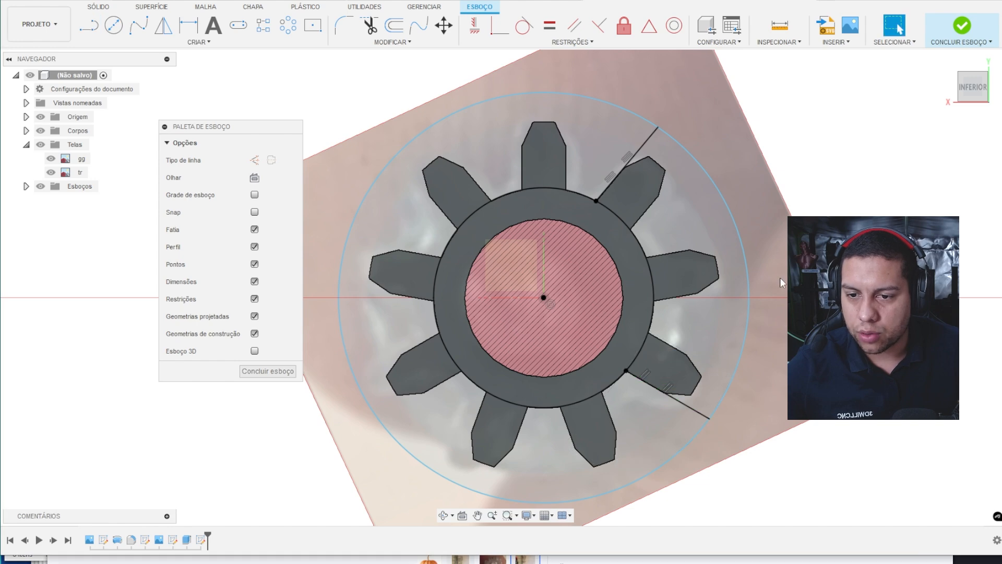
- Start an extrusion of the large ring region between the two flank lines together with its six enclosed tooth profiles
scroll(780, 277, down, 3)
shift+middle_drag(753, 212, 718, 222)
key(e)
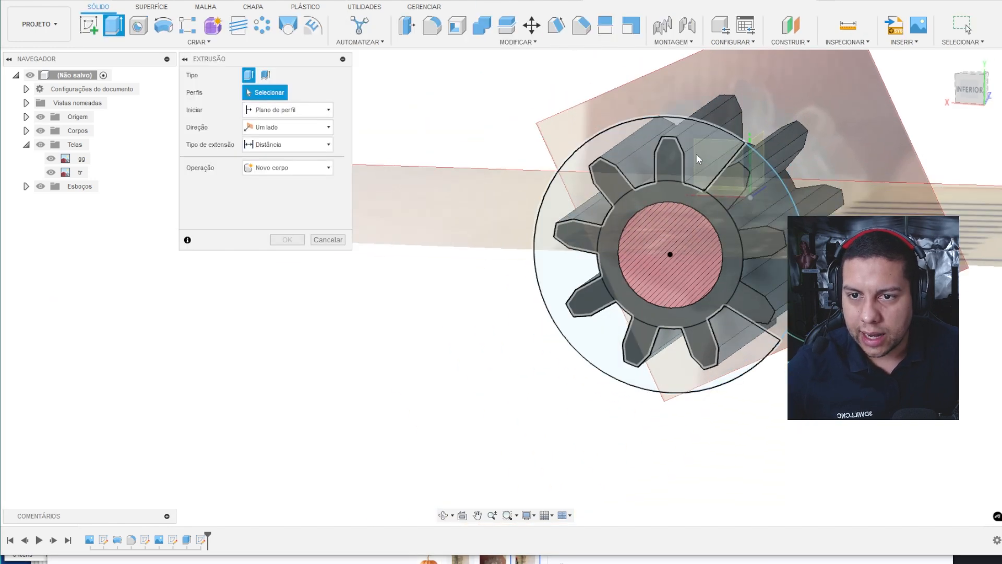
click(697, 153)
scroll(672, 174, up, 2)
click(665, 163)
click(600, 183)
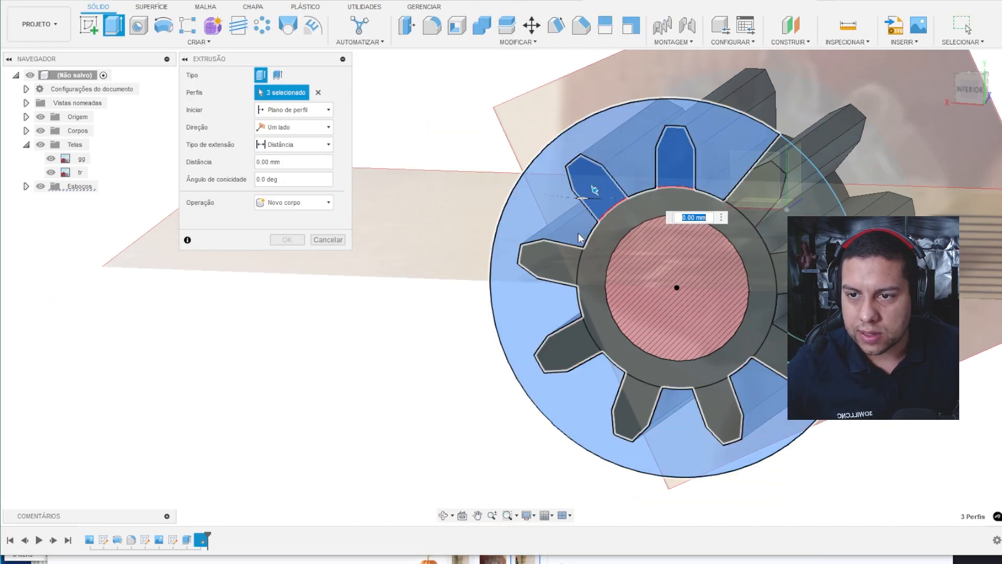
click(548, 255)
click(562, 343)
click(638, 410)
click(712, 405)
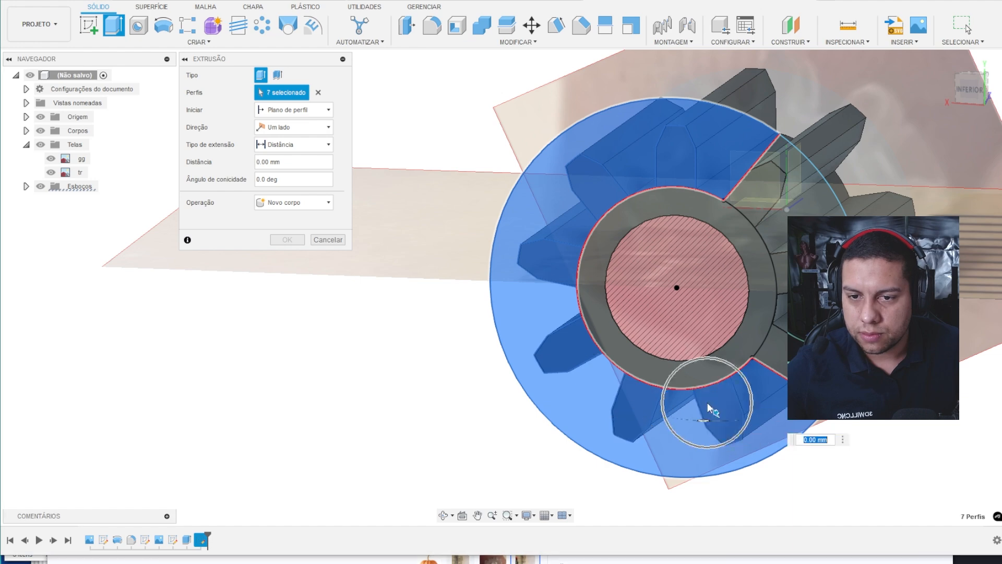
- Cut the seven selected profiles into the gear with a distance of -4 mm to shorten the six teeth
shift+middle_drag(707, 404, 677, 304)
click(981, 88)
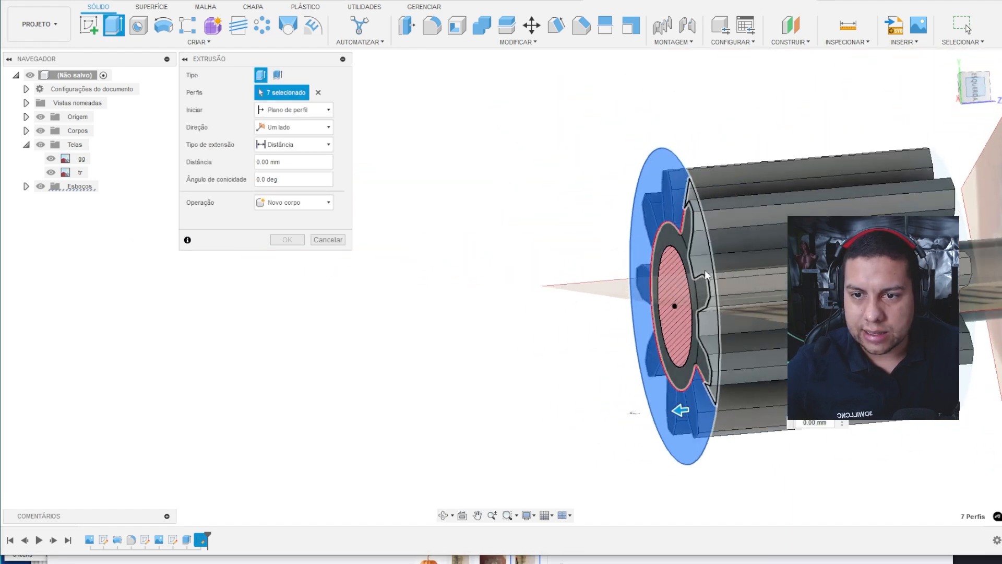
drag(511, 394, 656, 377)
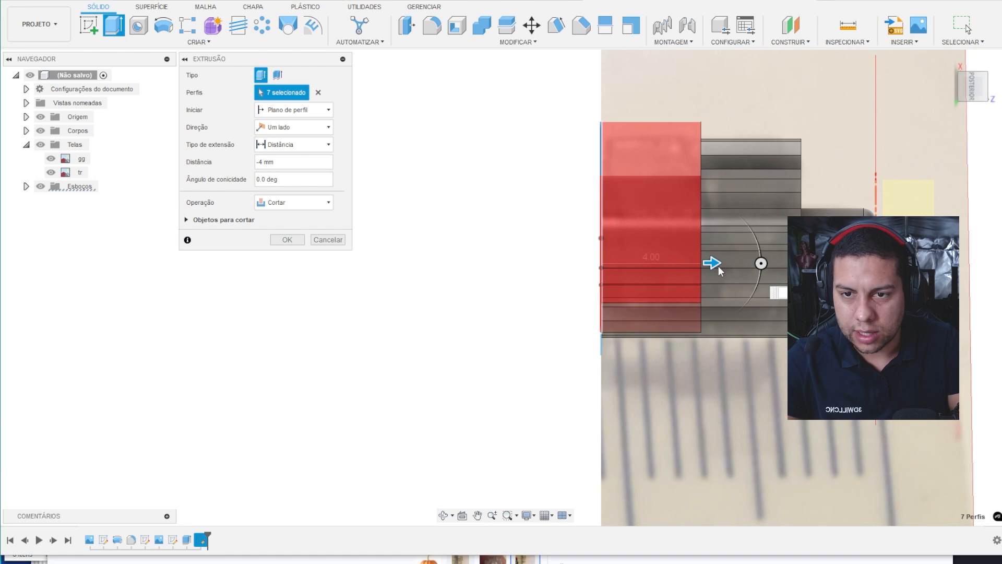
key(Return)
scroll(718, 267, down, 3)
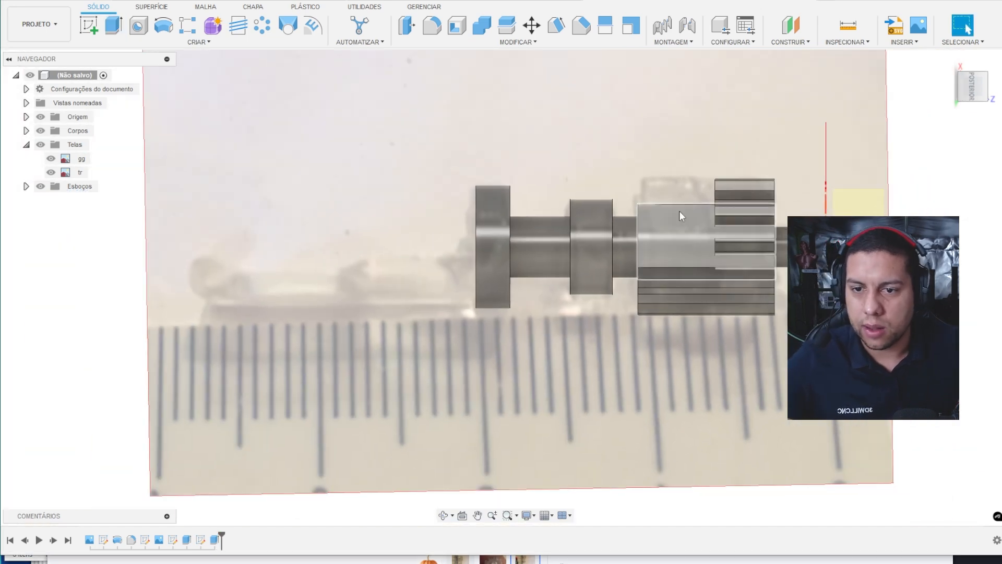
- Examine the shortened teeth and the stepped shaft against the reference photos from several angles
shift+middle_drag(678, 212, 680, 186)
scroll(677, 257, up, 3)
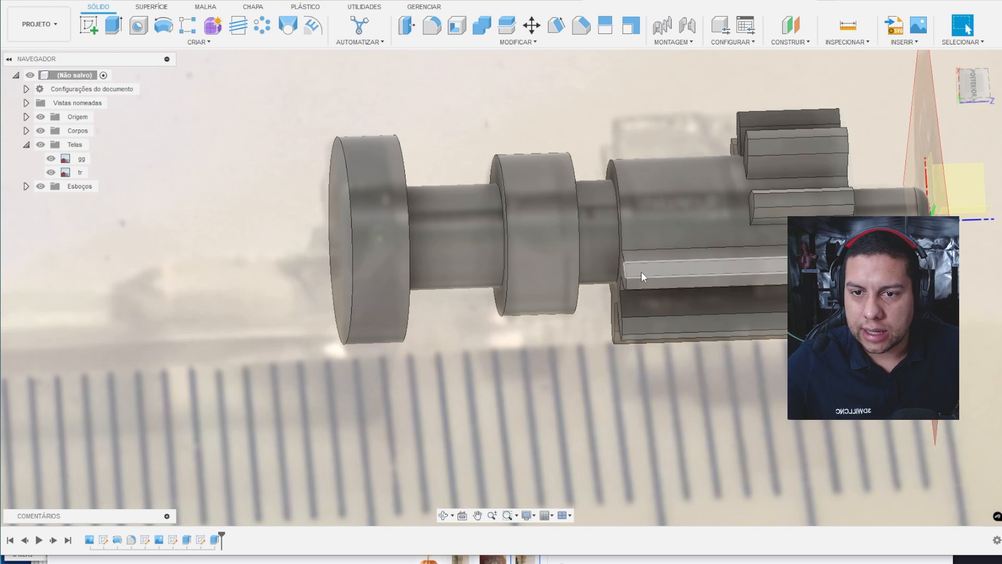
scroll(761, 224, down, 2)
shift+middle_drag(762, 225, 686, 165)
scroll(686, 165, up, 2)
middle_drag(753, 220, 674, 223)
shift+middle_drag(674, 223, 634, 168)
scroll(647, 177, down, 2)
scroll(634, 168, up, 3)
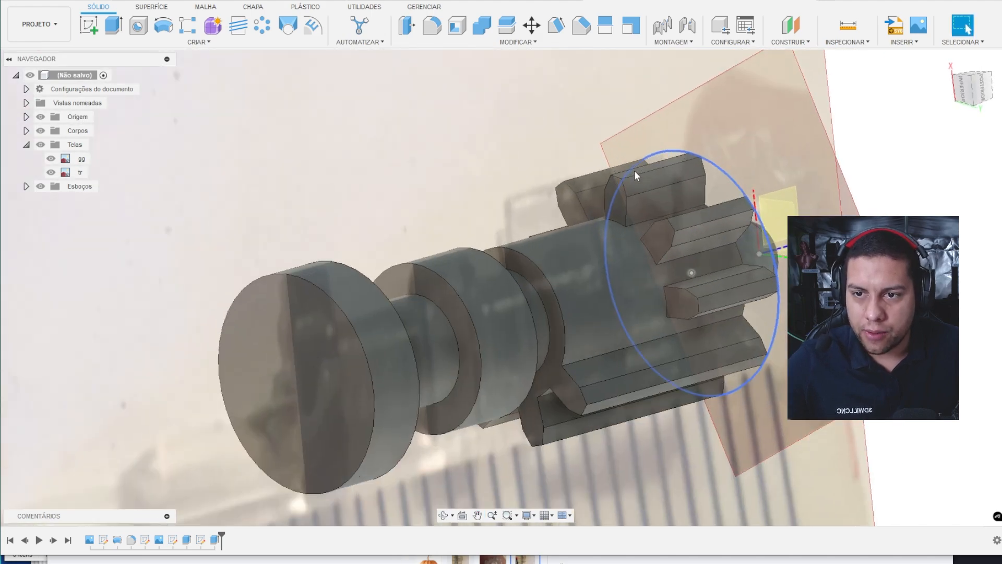
shift+middle_drag(725, 286, 624, 264)
scroll(588, 284, up, 3)
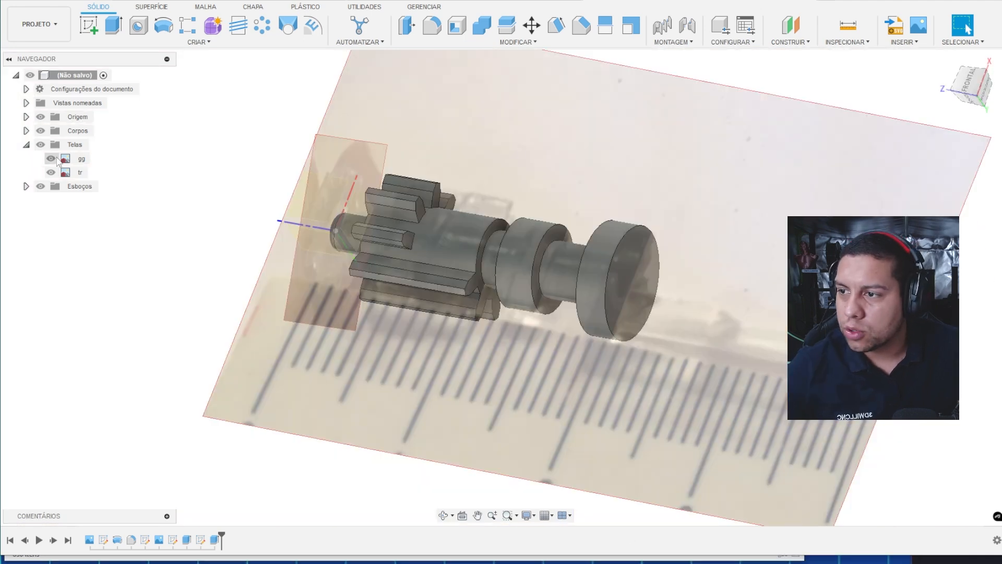
- Hide the gg and tr reference photos and view the geared part squarely from the right side
click(51, 159)
click(51, 172)
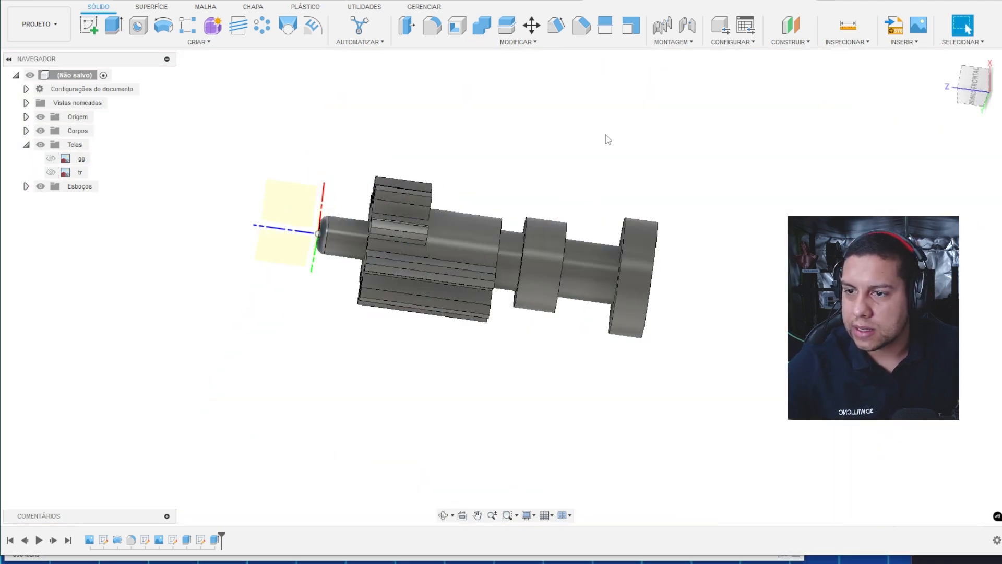
shift+middle_drag(608, 140, 762, 203)
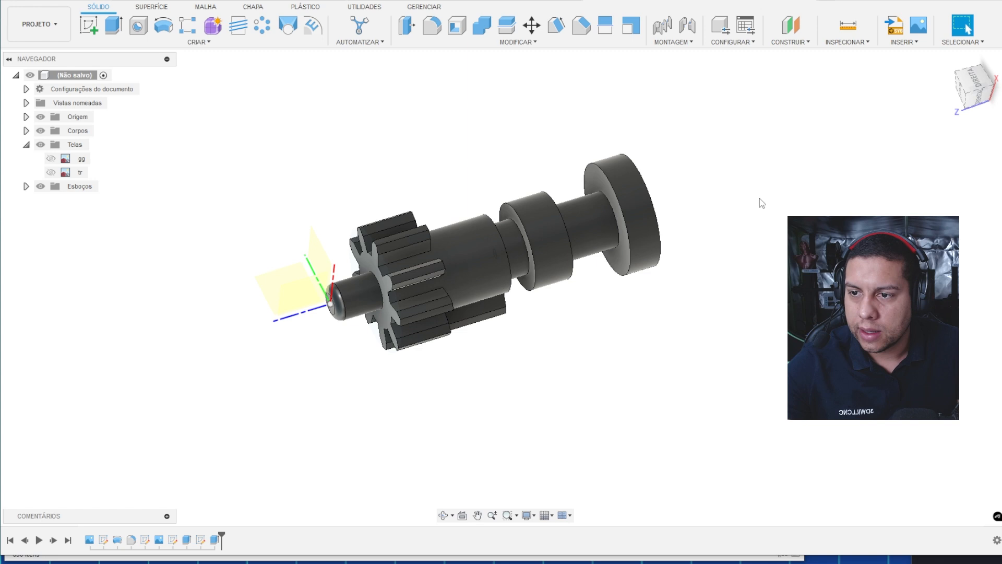
mouse_move(796, 150)
shift+middle_down()
mouse_move(776, 143)
mouse_move(788, 146)
shift+middle_up()
click(977, 85)
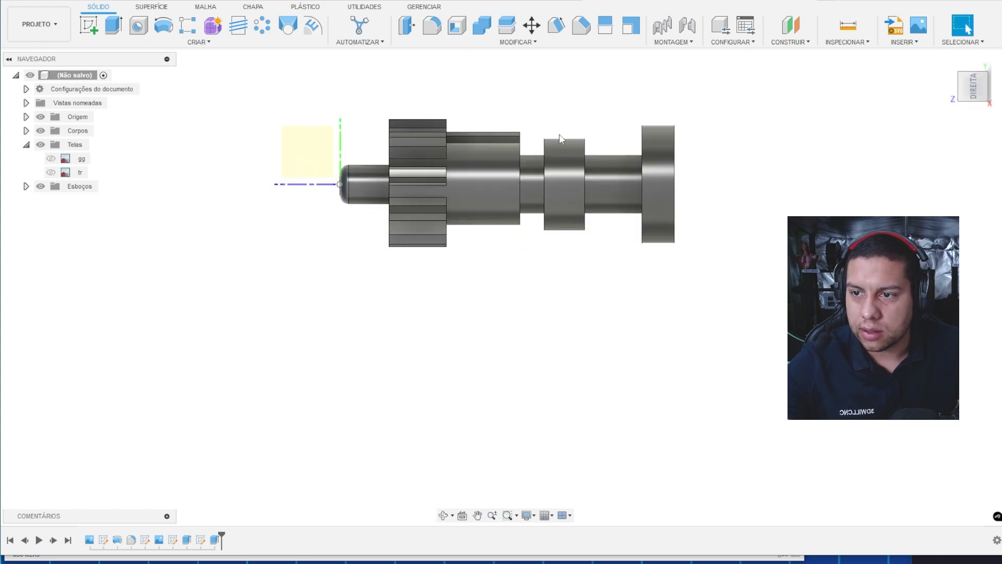
scroll(507, 191, up, 4)
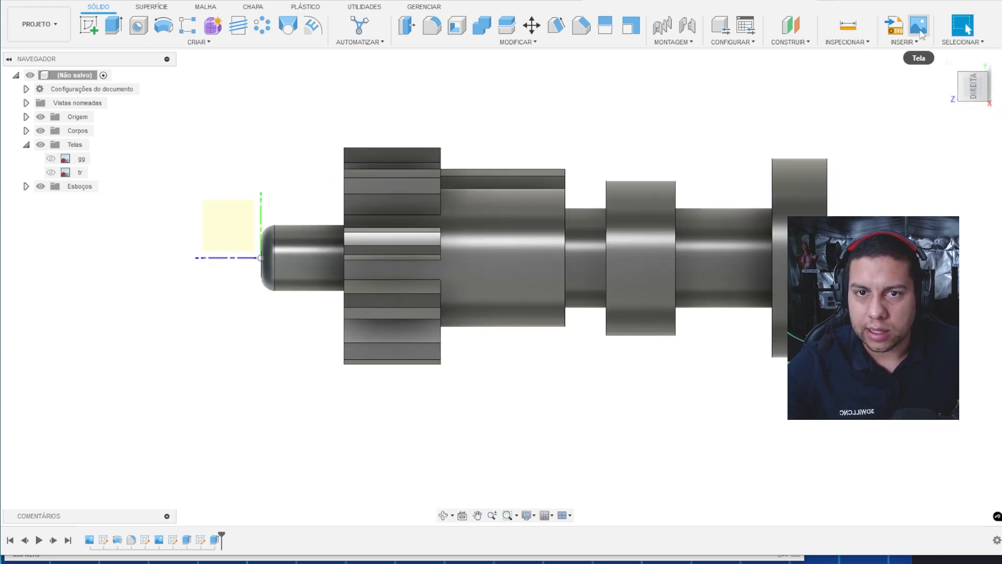
- Insert the image fged.PNG as a canvas on the YZ origin plane
click(920, 30)
click(410, 382)
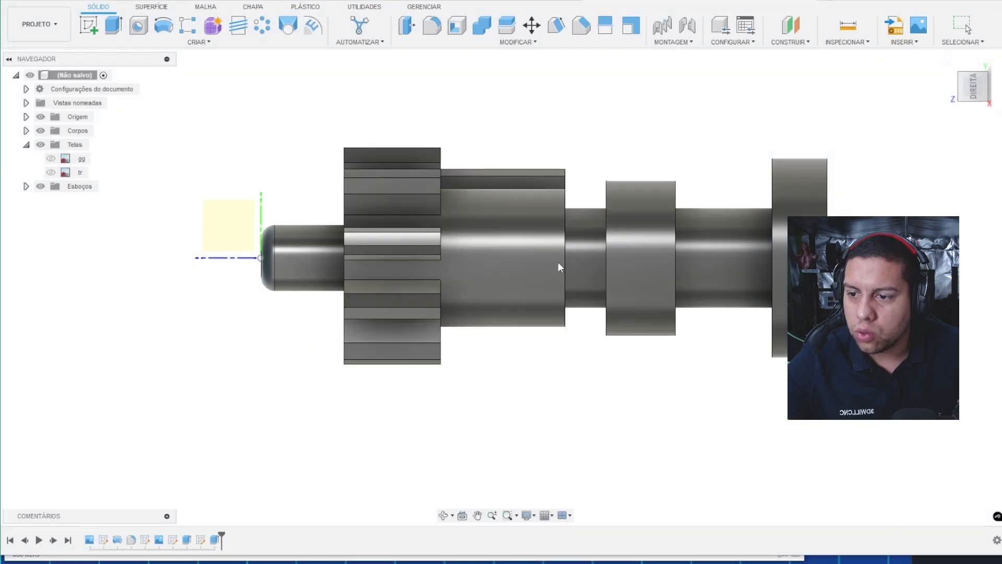
double_click(201, 79)
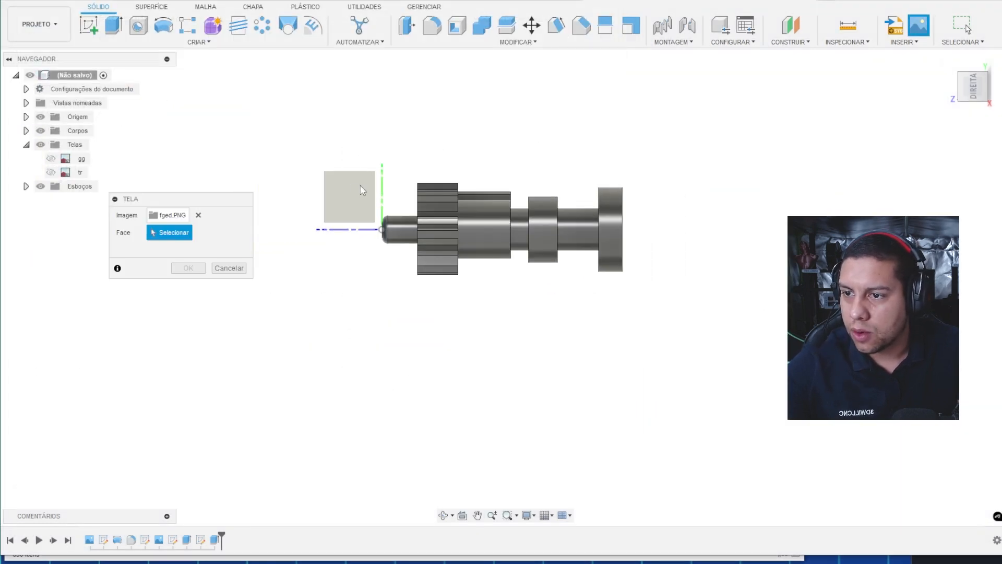
click(362, 188)
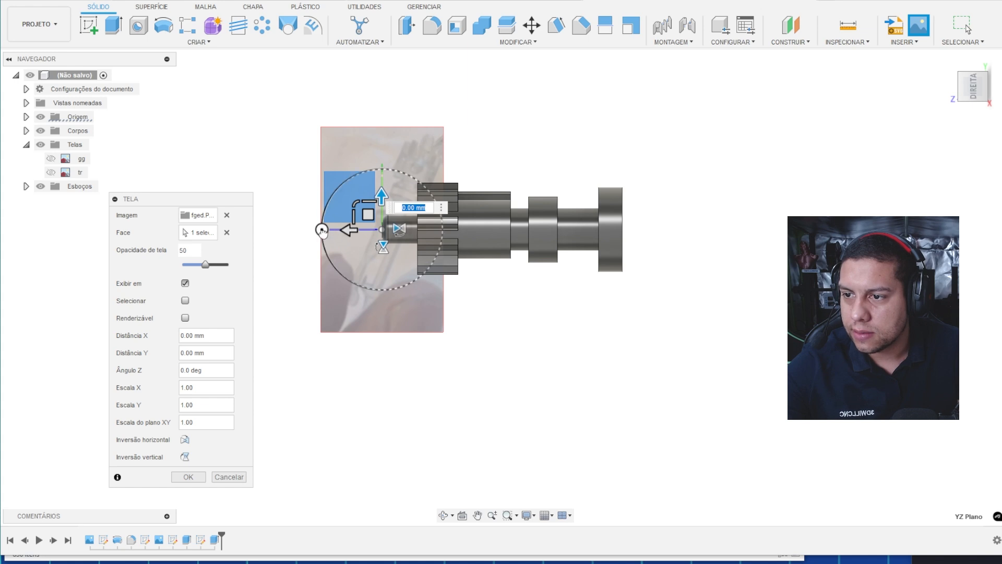
- Rotate, enlarge and move the canvas until the photographed part roughly overlays the geared model
drag(322, 231, 379, 363)
drag(378, 322, 518, 322)
drag(557, 349, 556, 355)
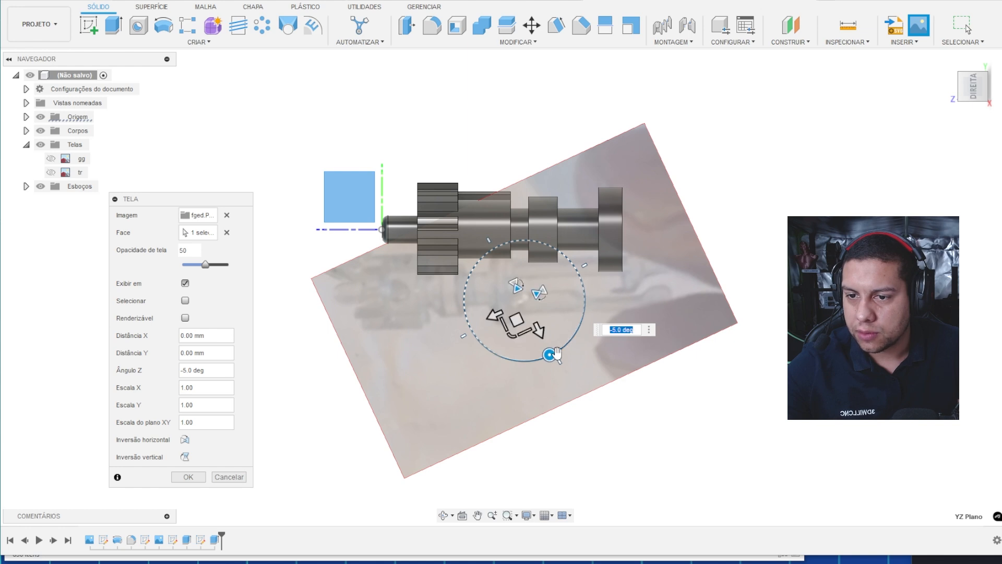
drag(520, 316, 620, 368)
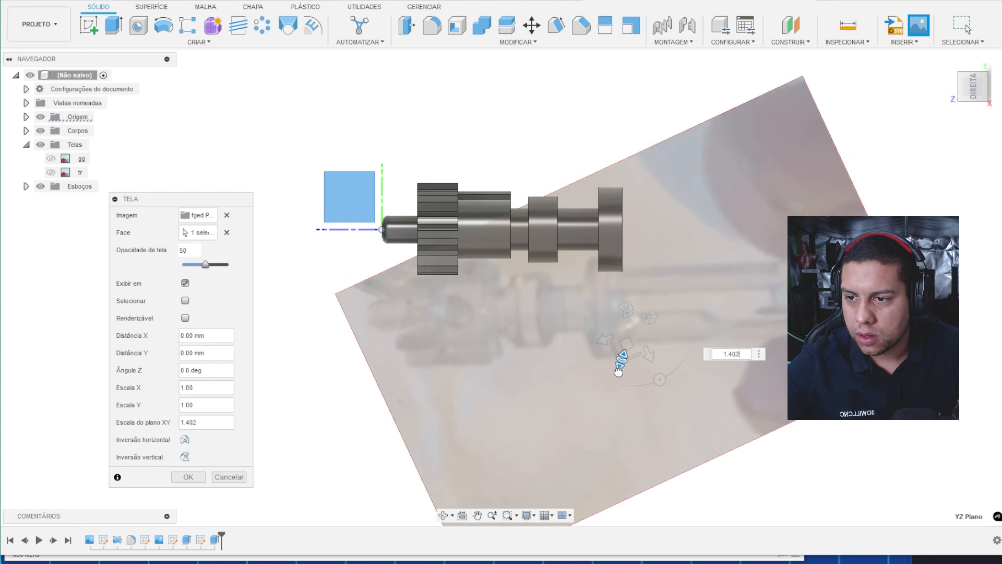
drag(629, 348, 632, 269)
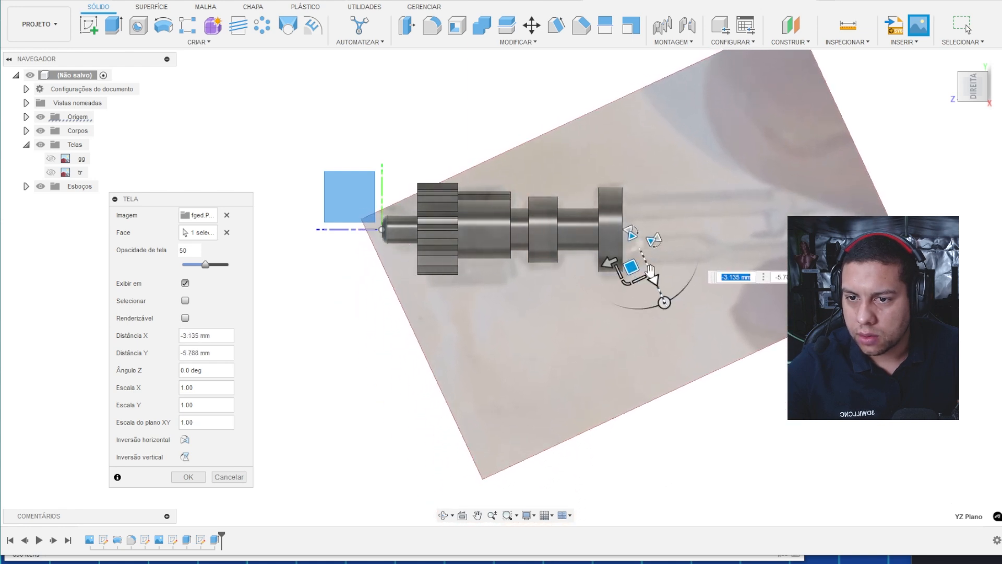
- Rotate the canvas by -2 degrees, nudge it into line with the modelled shaft and accept the placement
drag(664, 301, 661, 303)
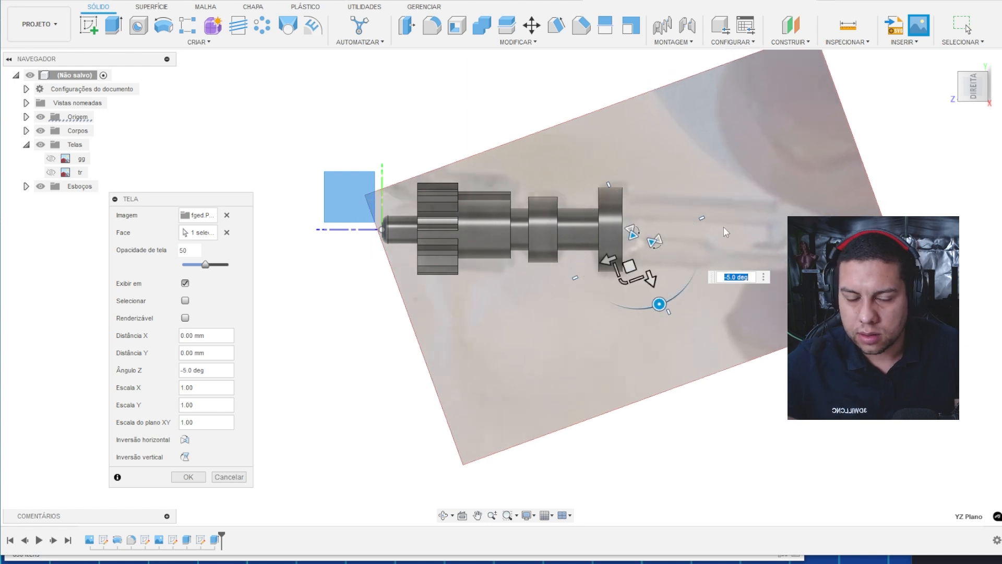
text(-2)
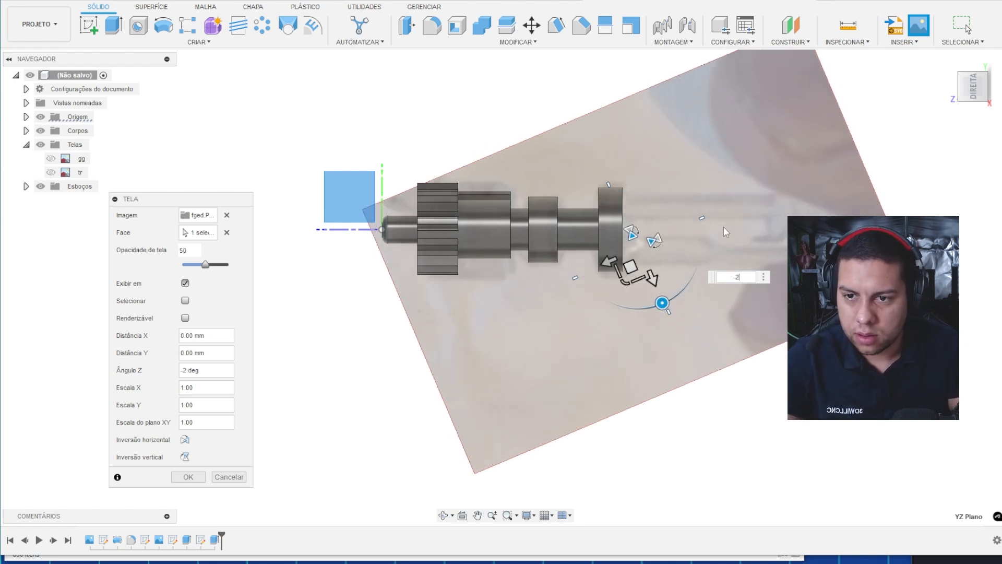
drag(630, 268, 628, 267)
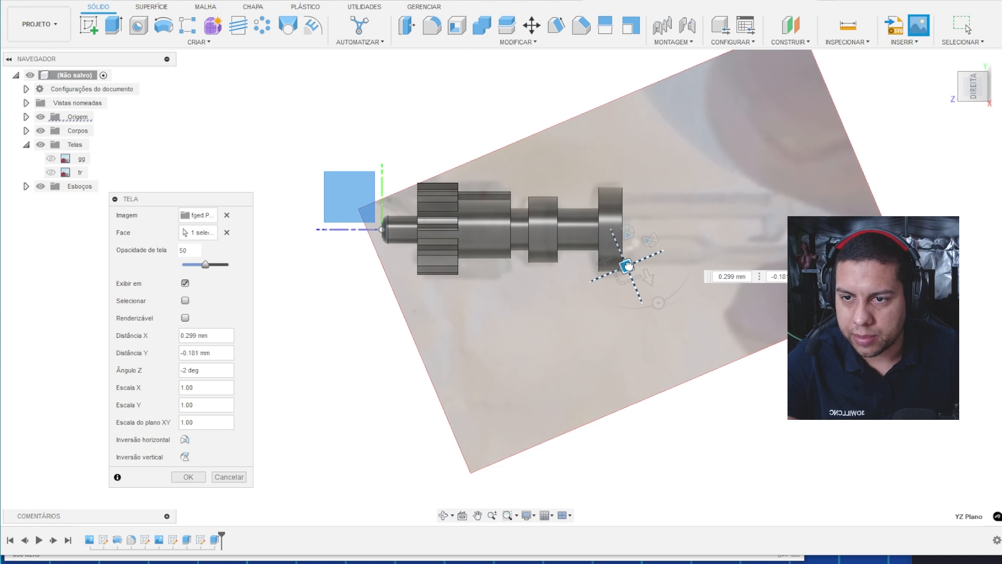
key(Return)
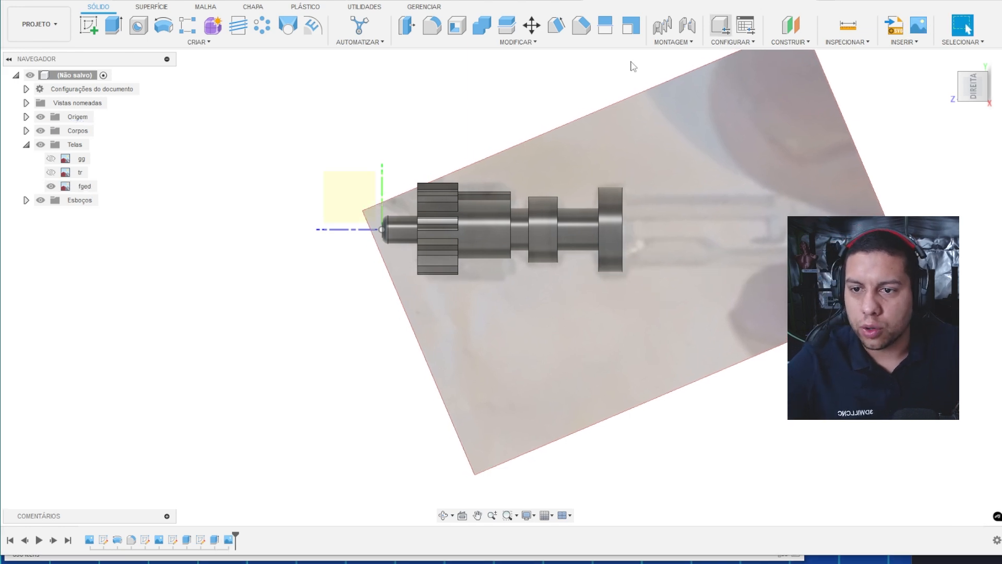
- Create a construction axis through the cylindrical face of the large end flange
shift+middle_drag(773, 152, 613, 209)
scroll(689, 217, up, 3)
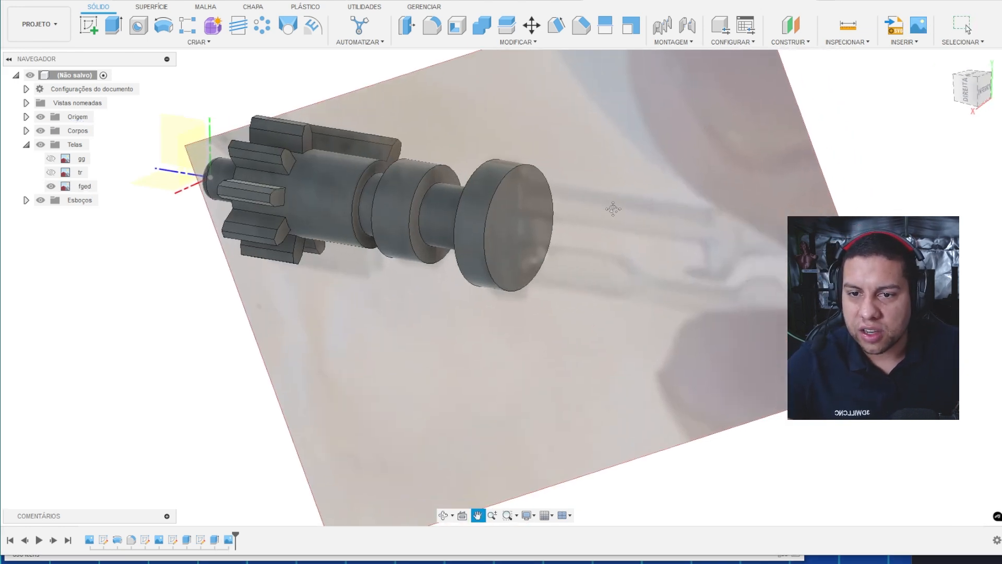
scroll(597, 219, up, 3)
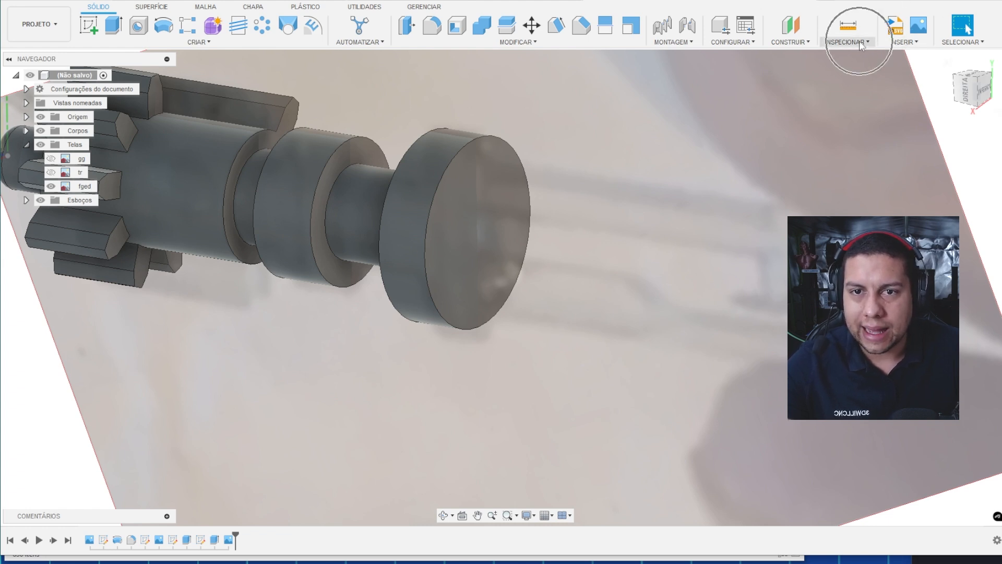
click(806, 44)
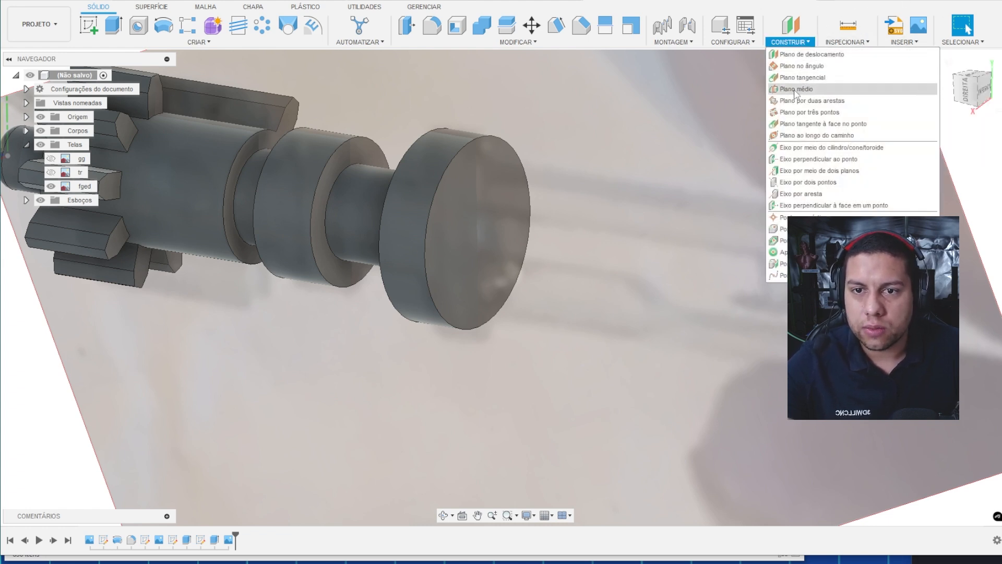
click(804, 147)
click(434, 181)
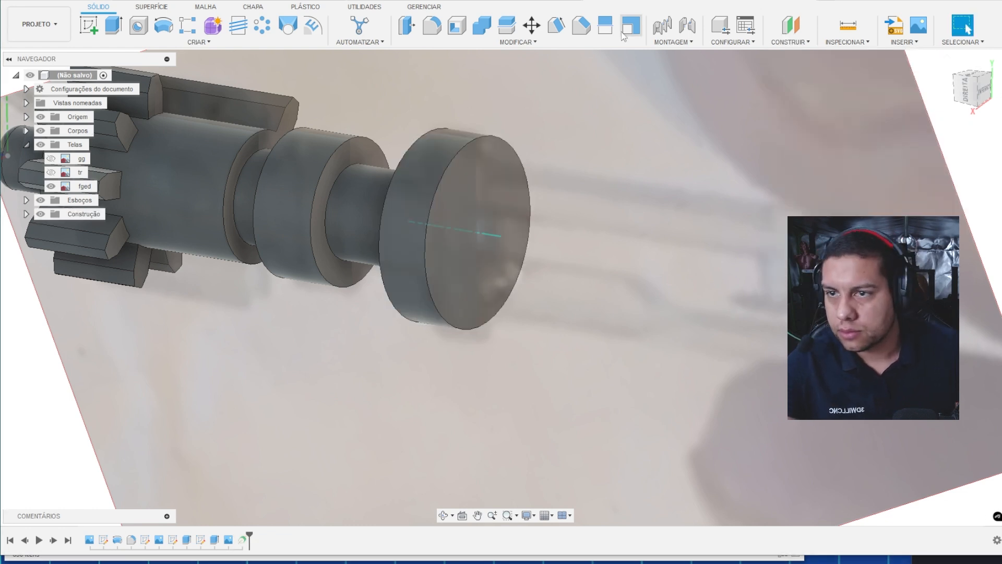
- Create a construction plane through the flange axis at an angle of 90 degrees
click(814, 43)
click(794, 64)
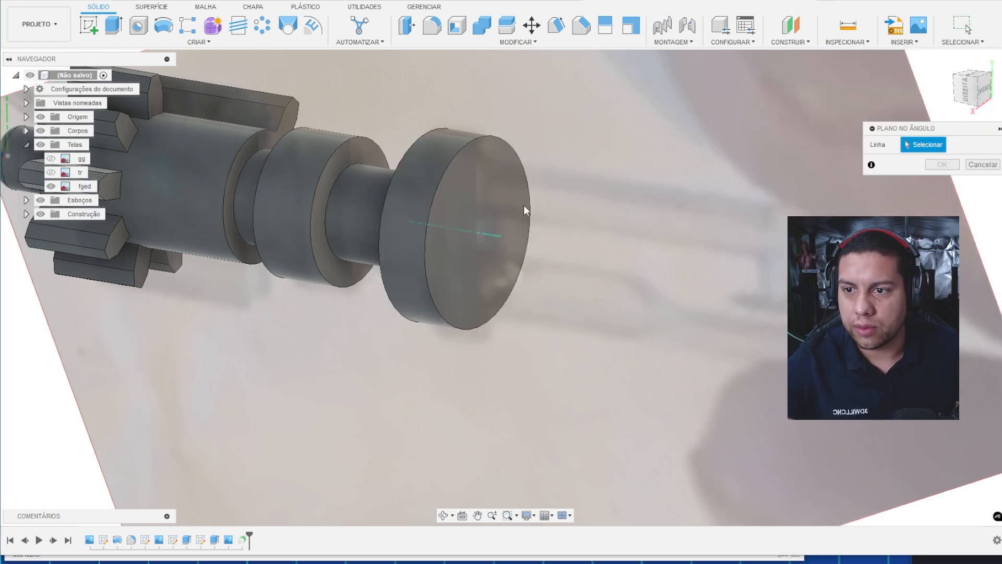
click(496, 230)
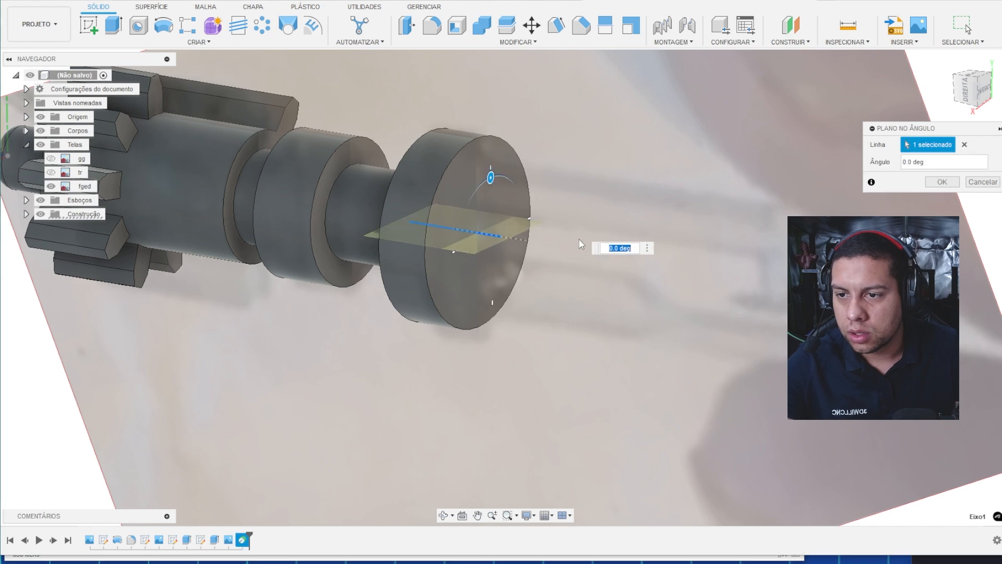
text(90)
key(Return)
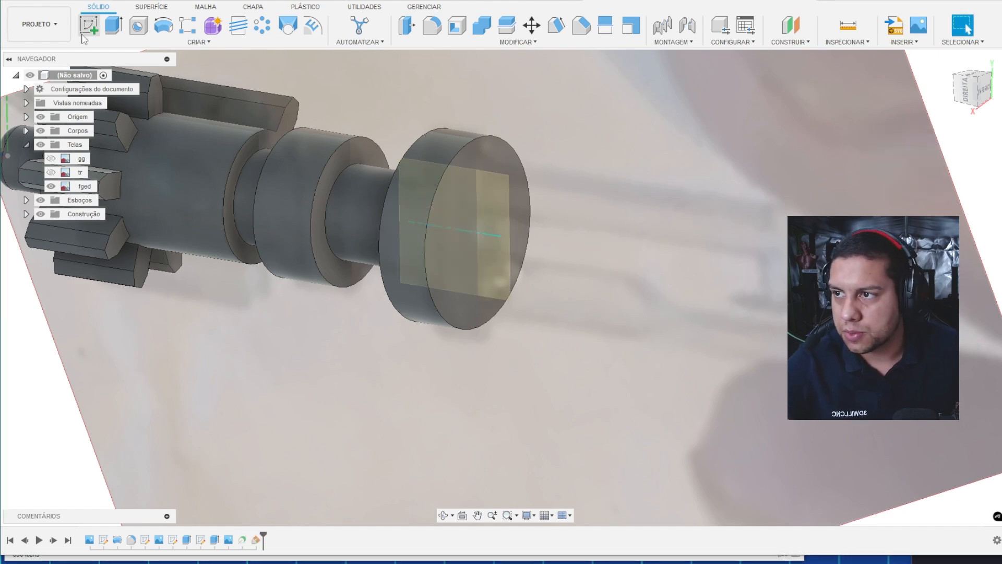
- Start a sketch on the new plane and project the outer end face of the large flange into it
click(84, 32)
click(478, 221)
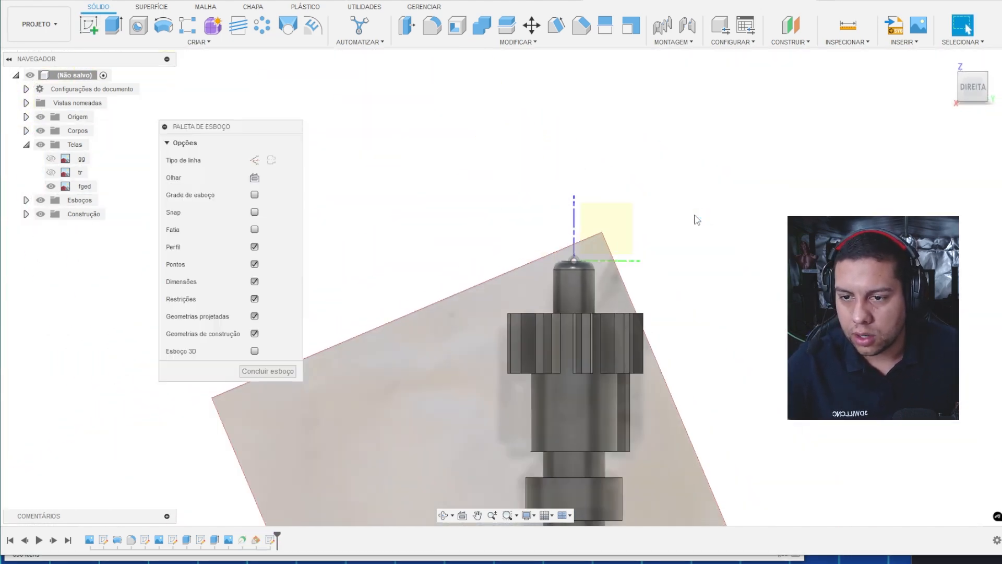
click(988, 59)
scroll(643, 169, up, 5)
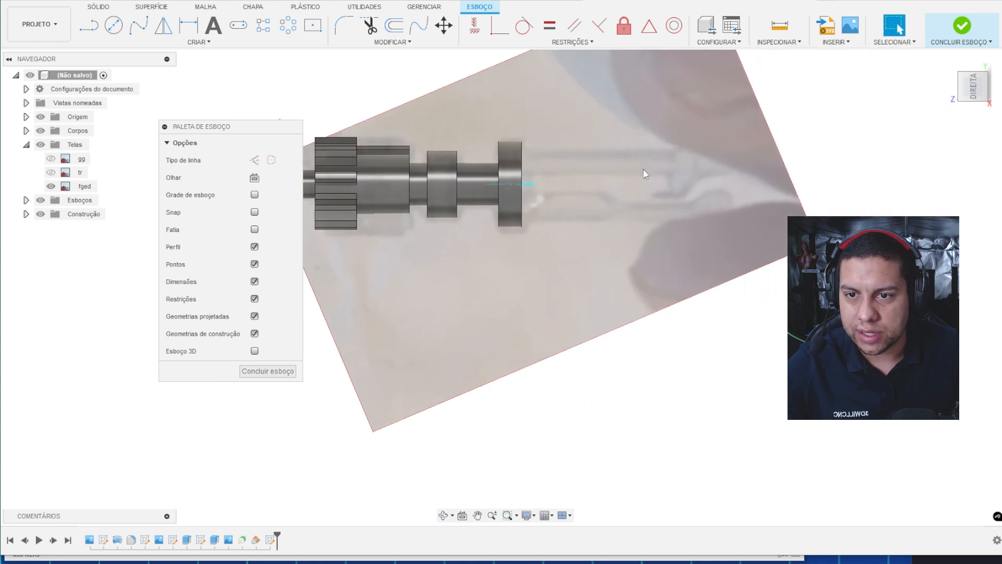
key(p)
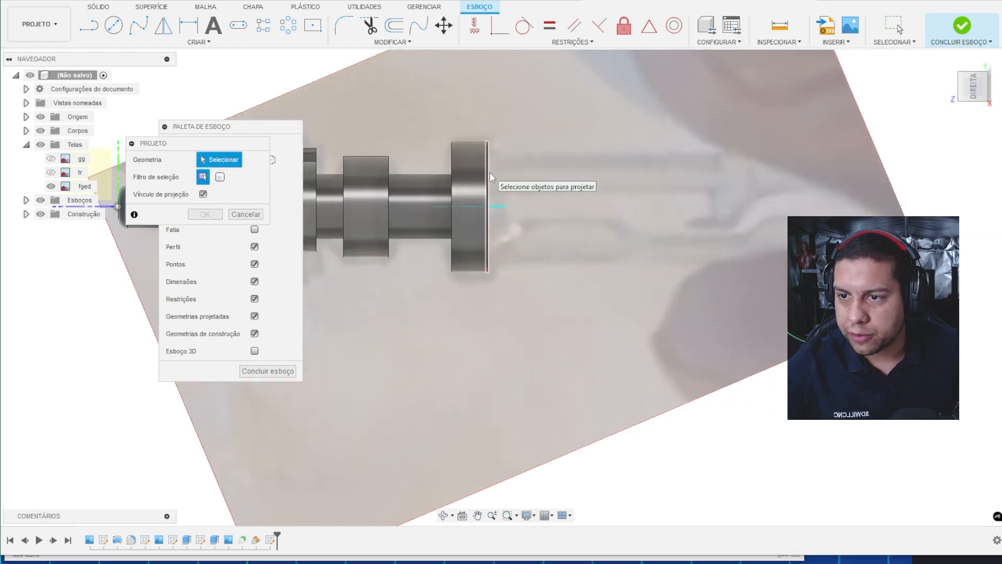
click(490, 173)
key(Return)
- Sketch a hooked arm profile about 17.9 mm long from the flange's end face, following the photo, with its inner hook edge adjusted slightly
key(l)
scroll(538, 115, up, 4)
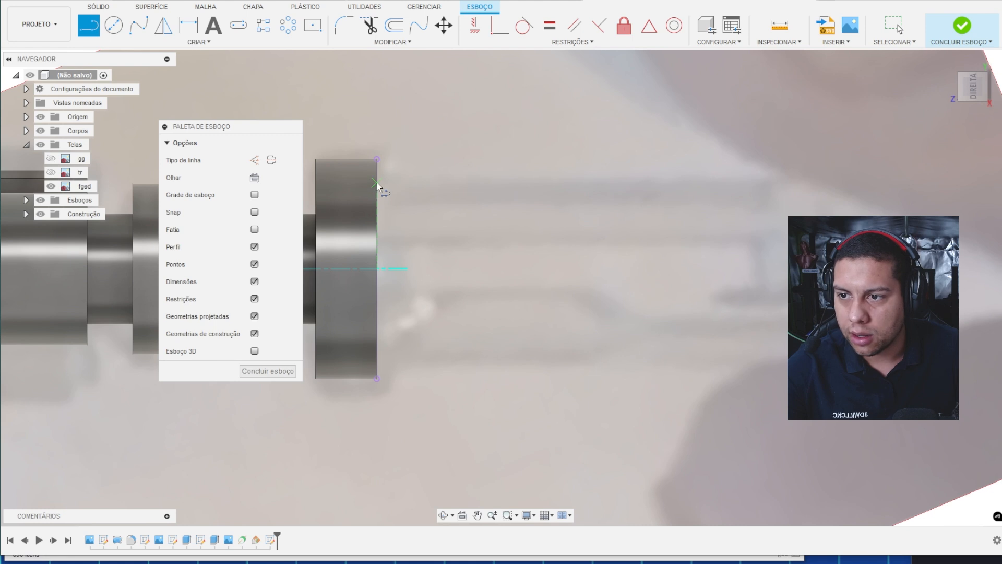
click(377, 183)
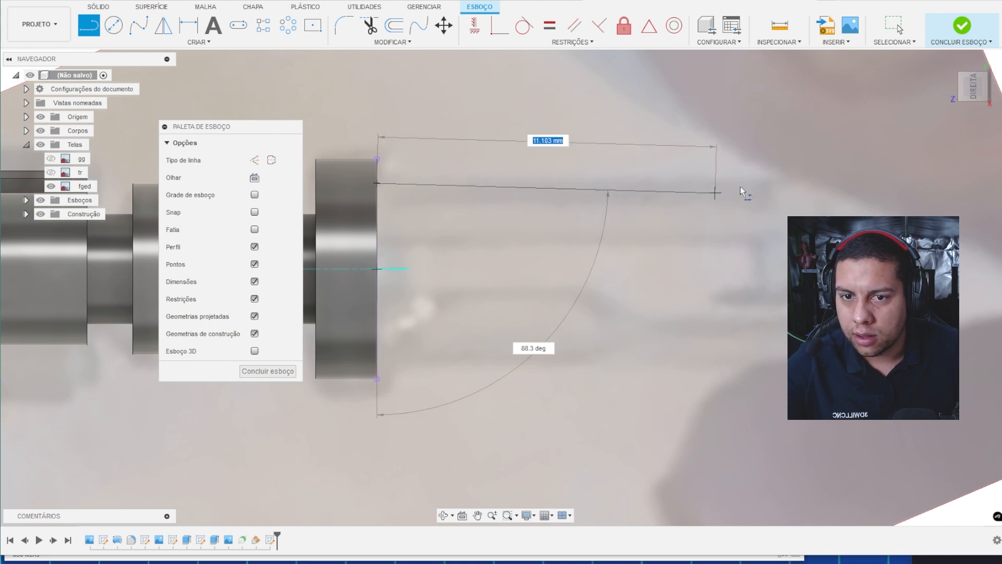
click(923, 183)
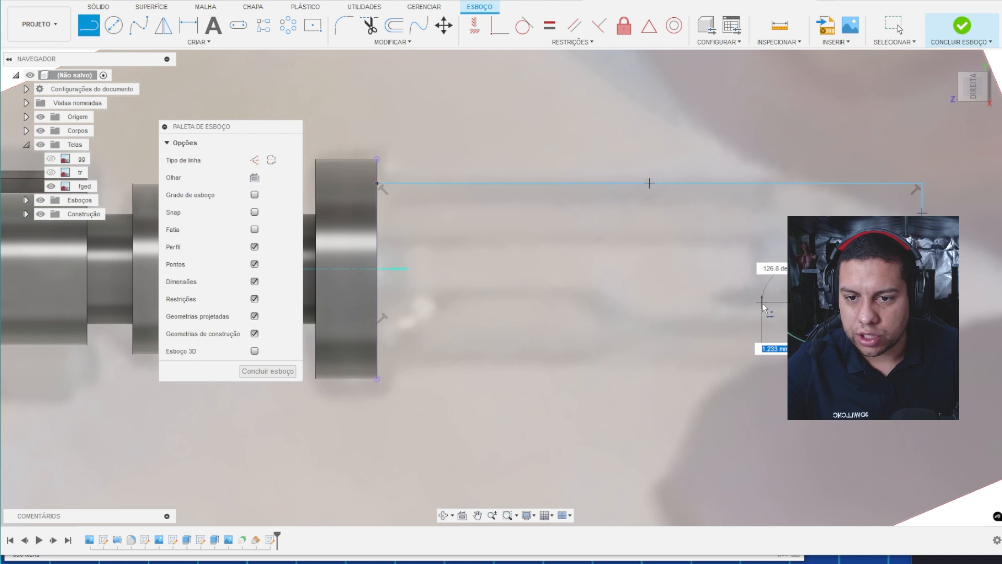
click(763, 303)
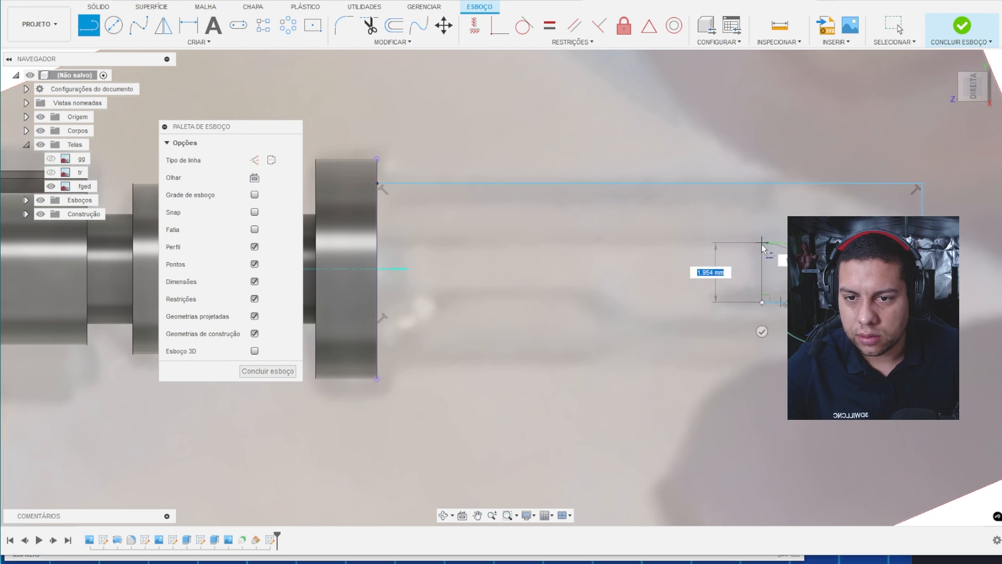
click(763, 243)
click(377, 243)
key(Escape)
drag(764, 264, 754, 264)
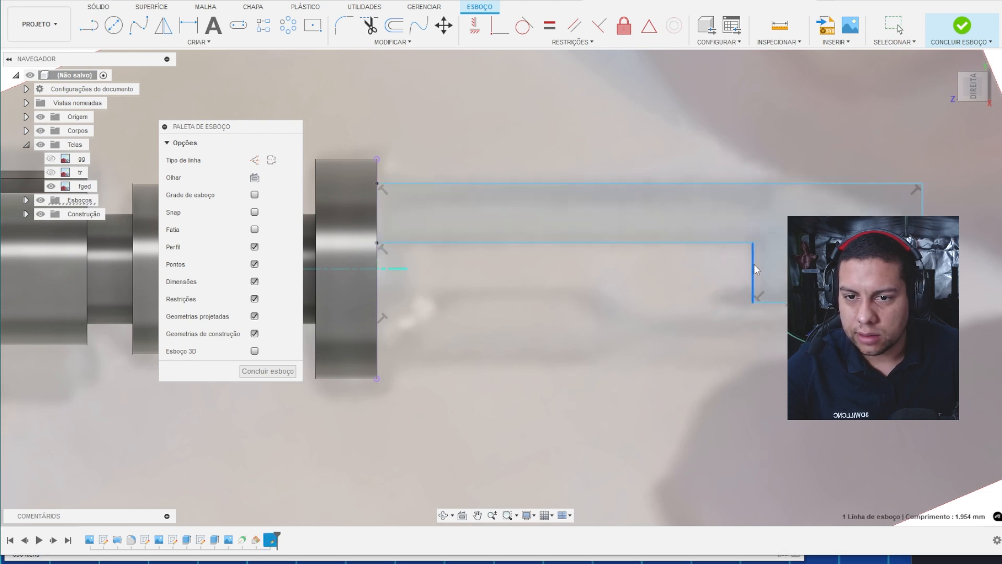
- Dimension the long outer edge of the arm profile at 18 mm
key(d)
click(625, 175)
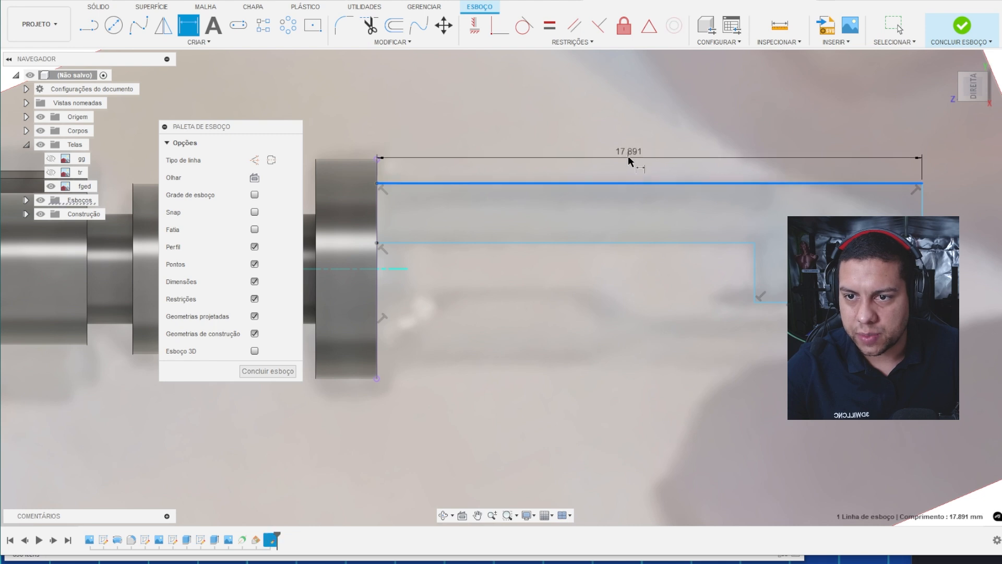
click(628, 156)
text(18)
key(Return)
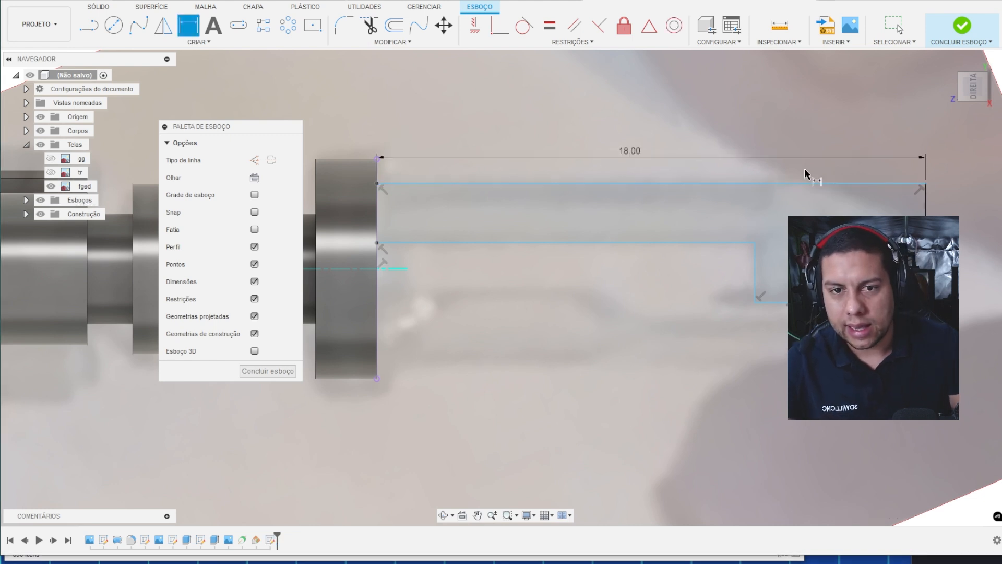
- Dimension the short edge at the free end of the arm profile at 2 mm
click(925, 201)
click(959, 218)
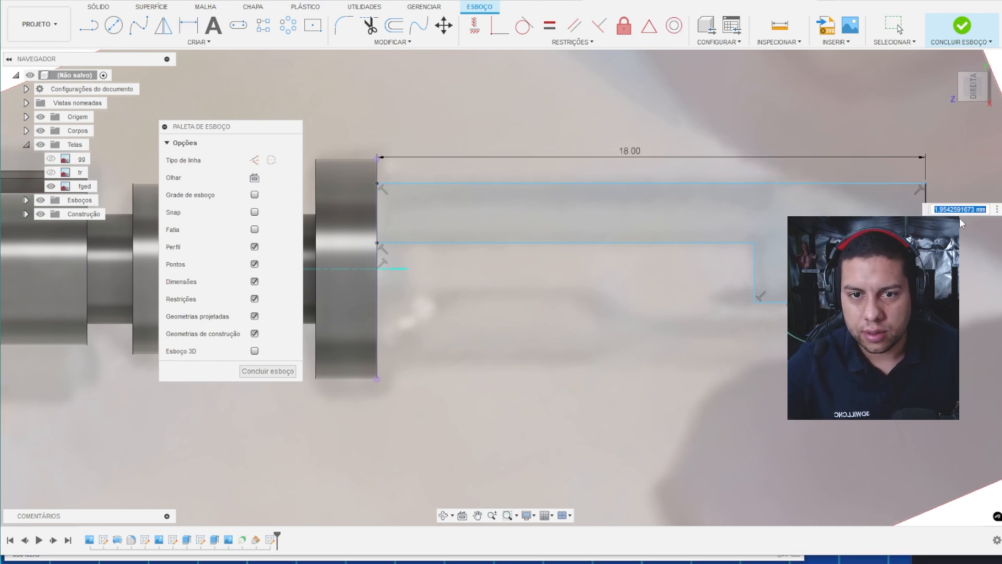
text(1)
key(BackSpace)
text(2)
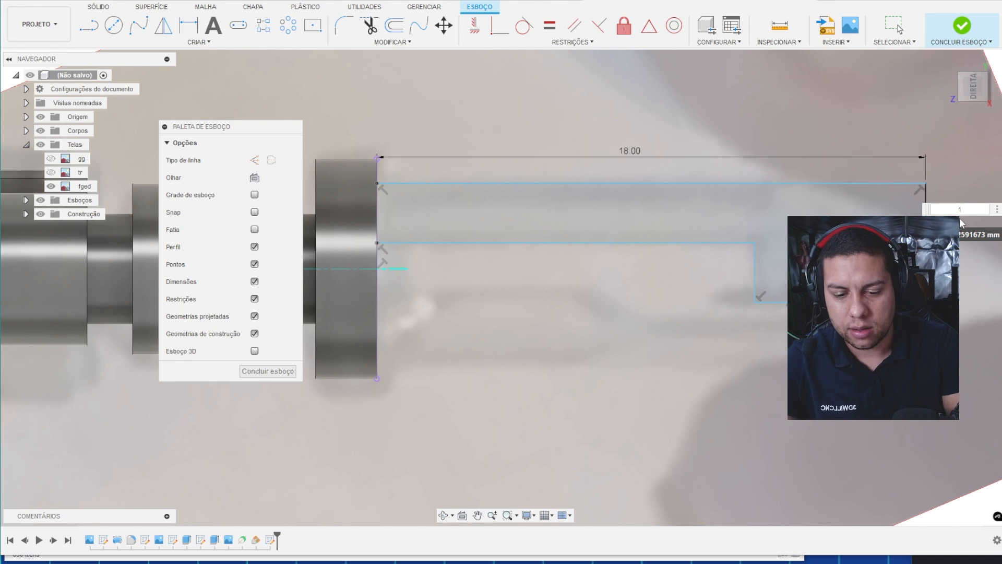
key(Return)
key(Escape)
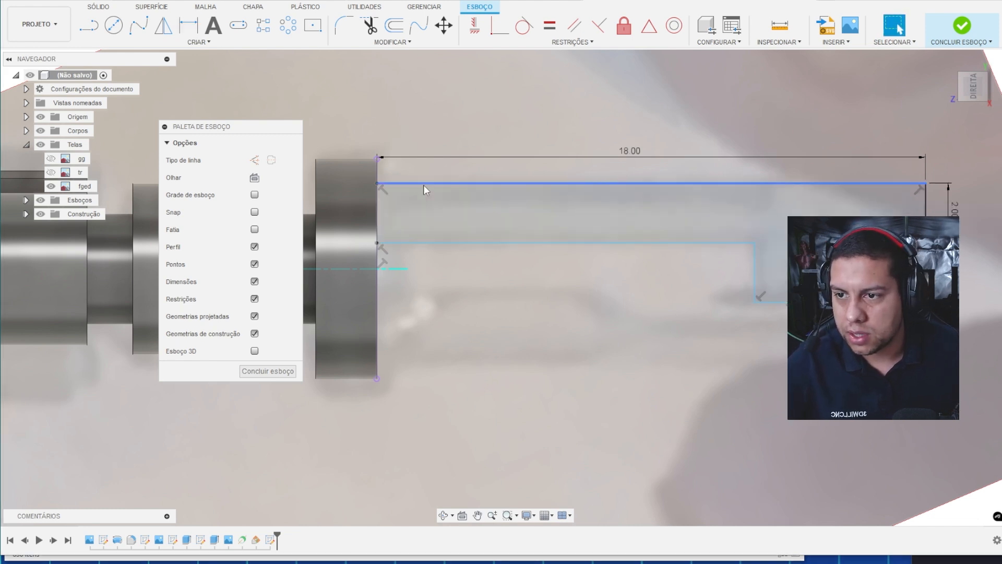
- Shift the arm profile slightly outward towards the flange's rim by its long outer edge
double_click(424, 185)
drag(424, 185, 421, 168)
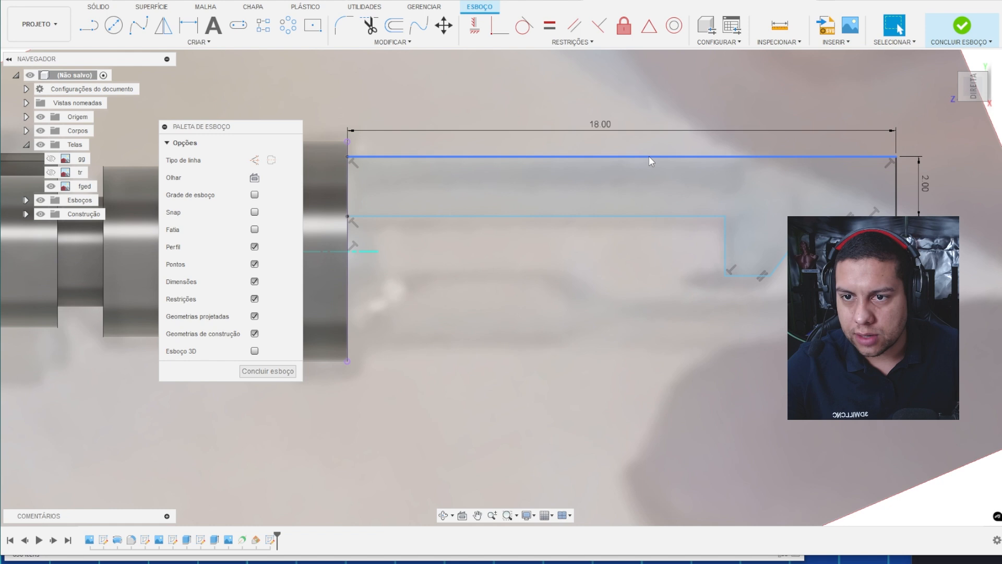
double_click(650, 156)
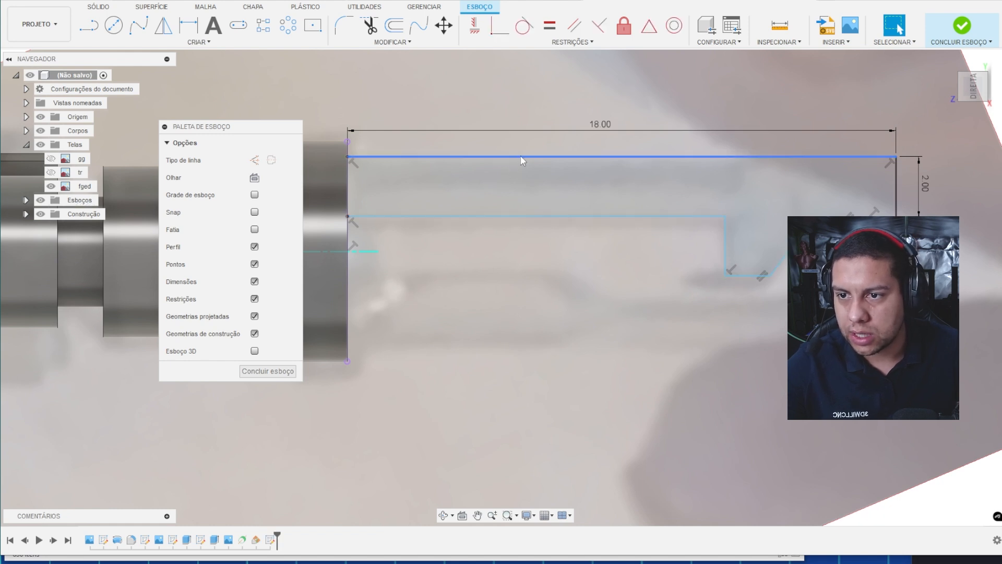
drag(531, 155, 537, 166)
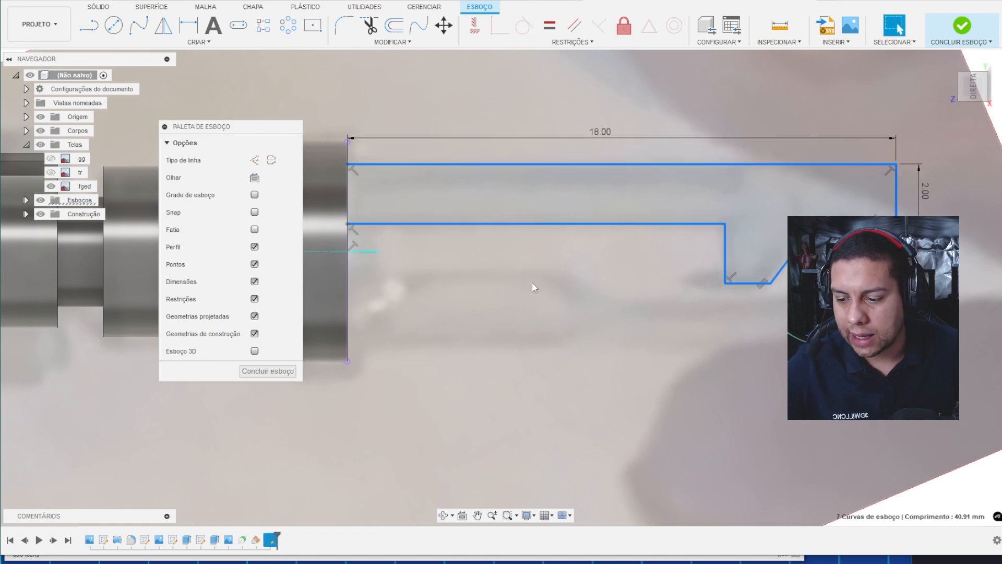
key(ctrl+z)
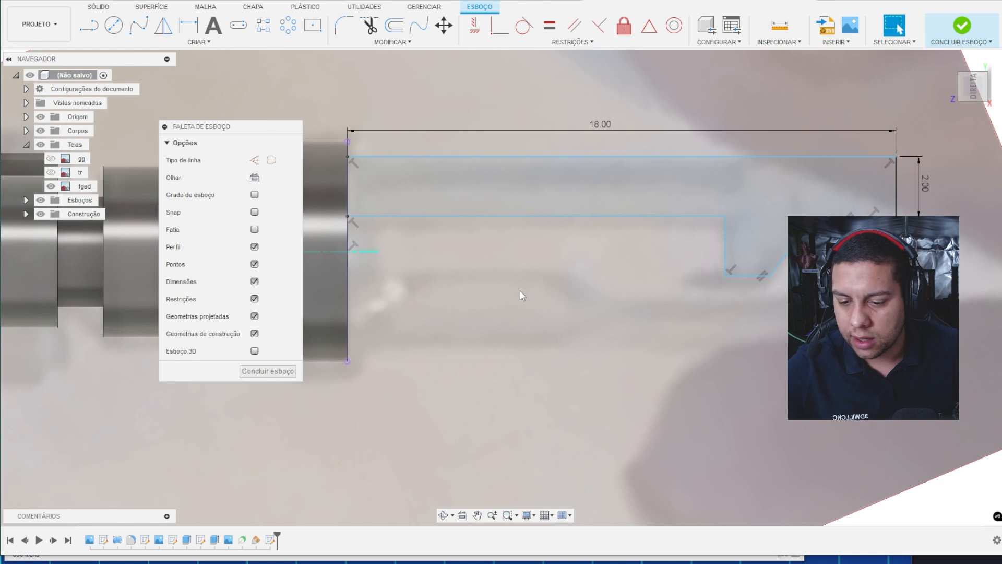
- Sketch a second arm profile about 18 mm long from the flange's end face, opposite the hooked arm, with a slanted recess facing the hook
key(l)
click(347, 275)
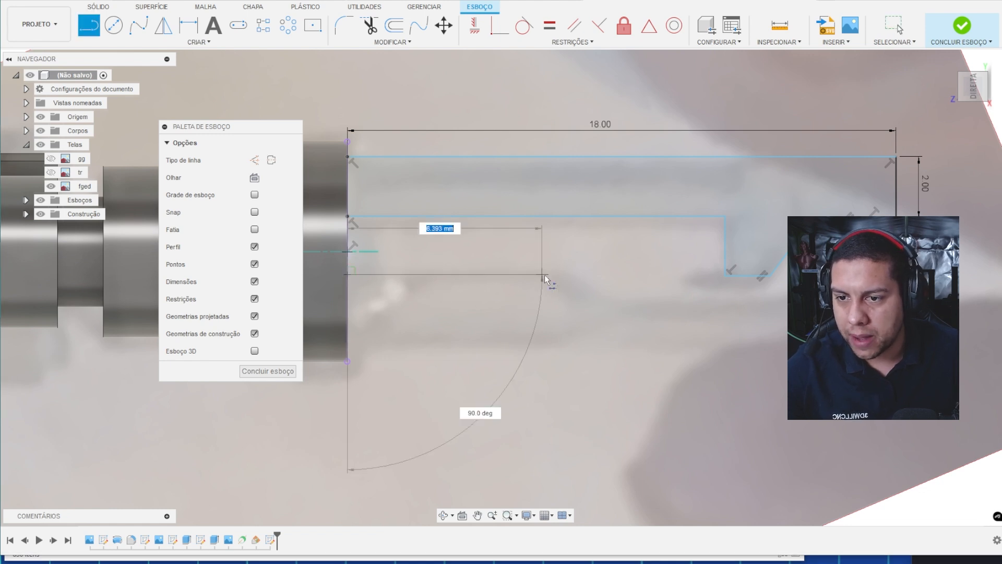
click(563, 274)
click(588, 299)
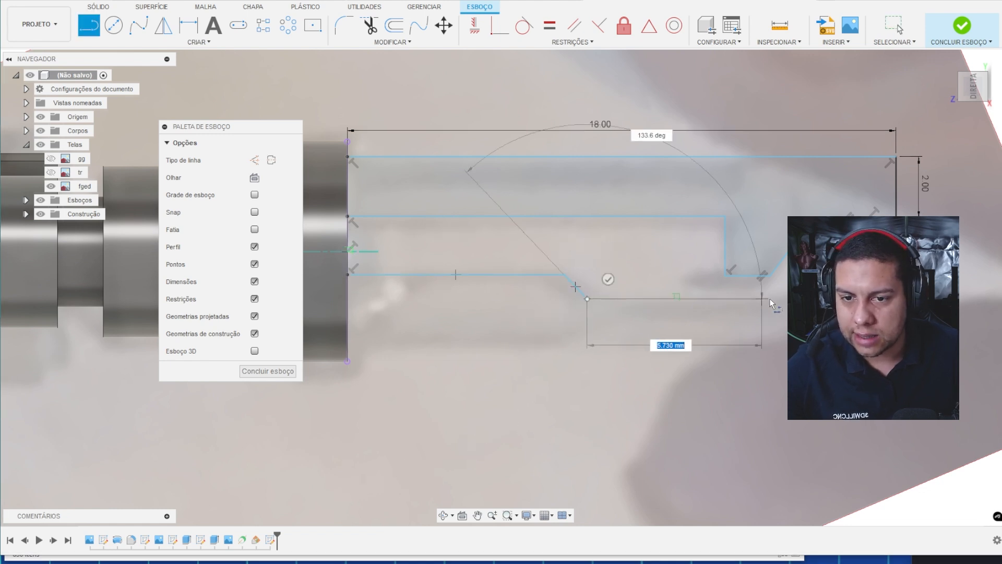
click(778, 298)
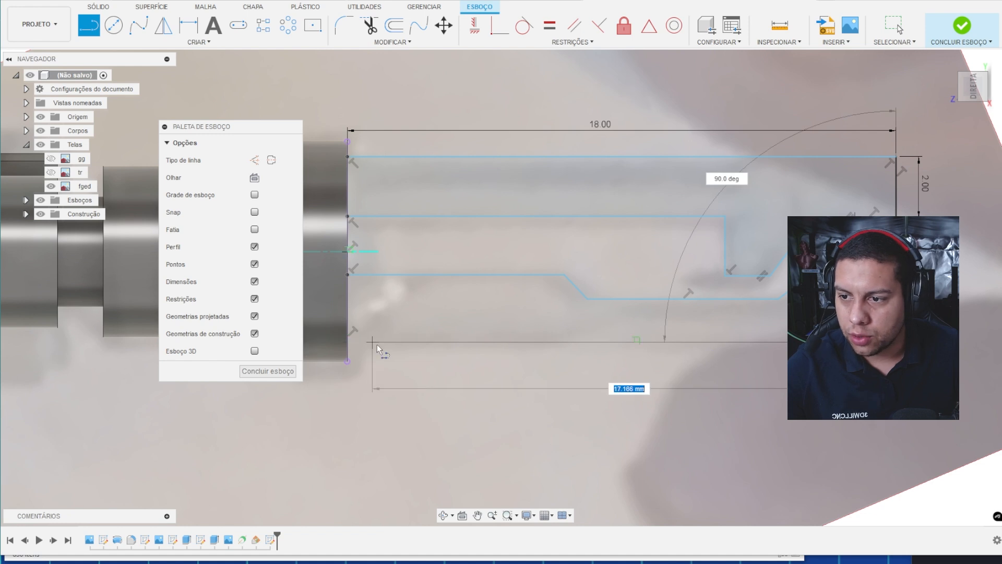
click(348, 343)
key(Escape)
key(d)
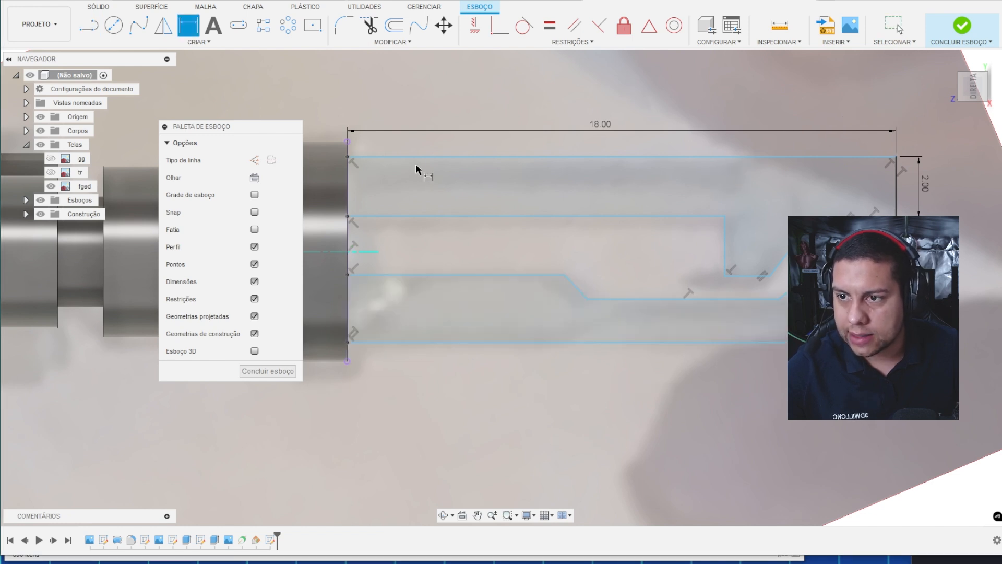
click(418, 156)
click(421, 218)
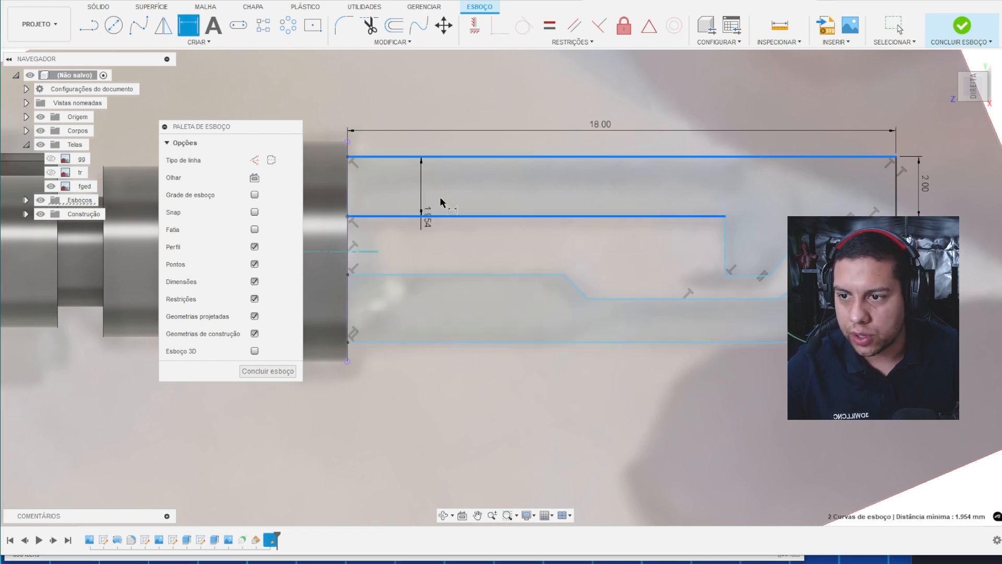
key(Escape)
key(d)
key(Escape)
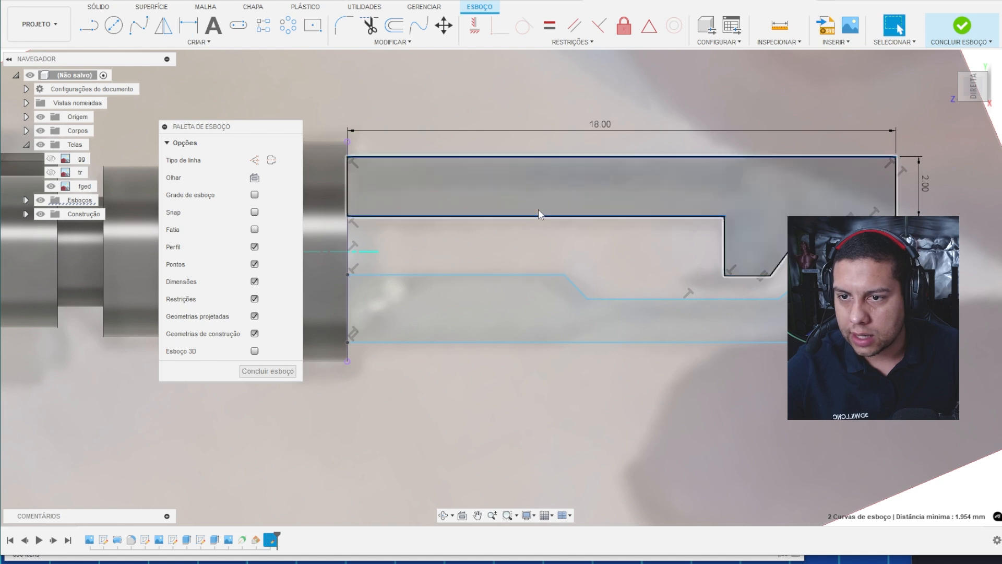
text(ssd)
key(Escape)
key(Escape)
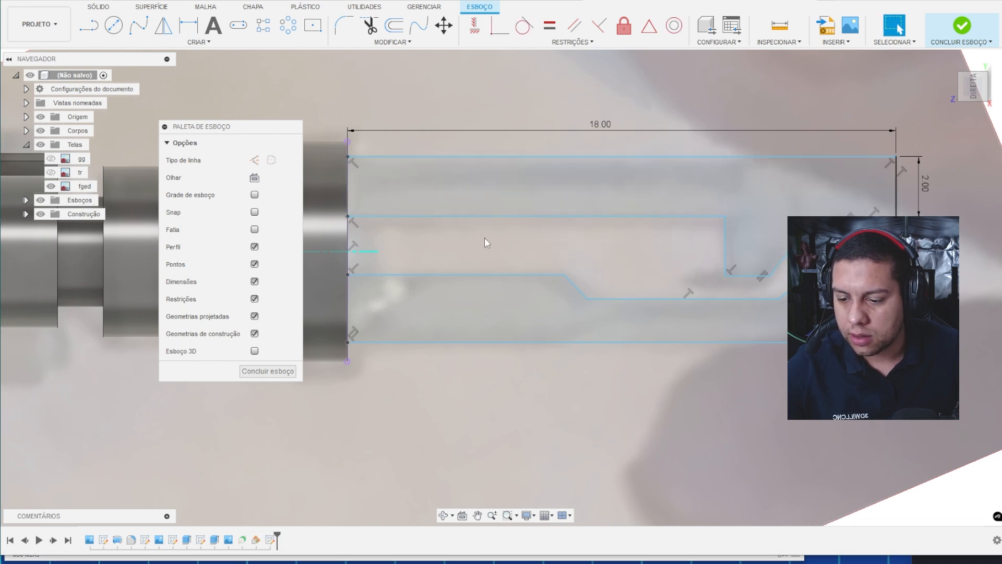
- Dimension the thickness of the hooked arm near the flange at 2 mm between its two long edges
key(d)
click(486, 216)
click(488, 157)
click(494, 178)
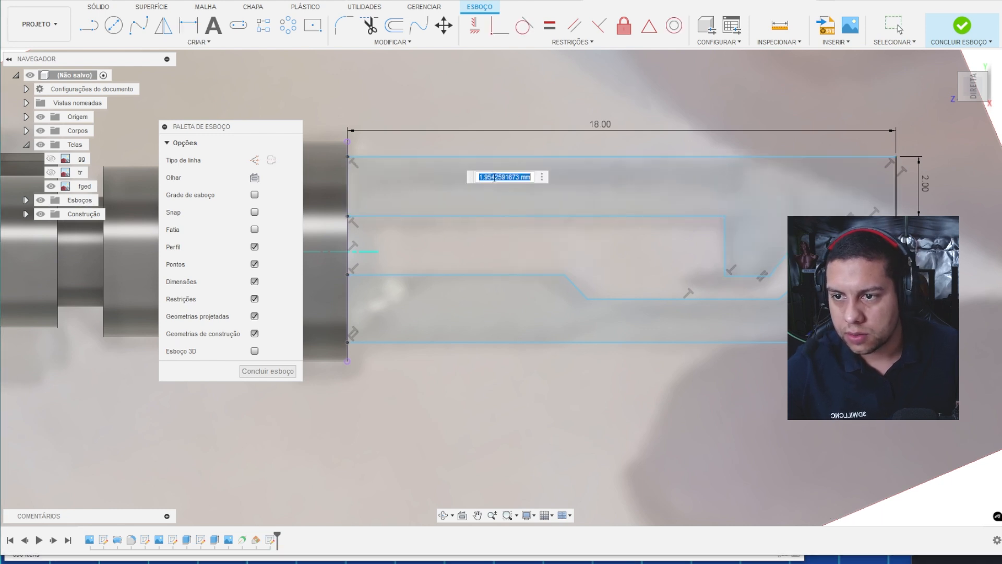
text(2)
key(Return)
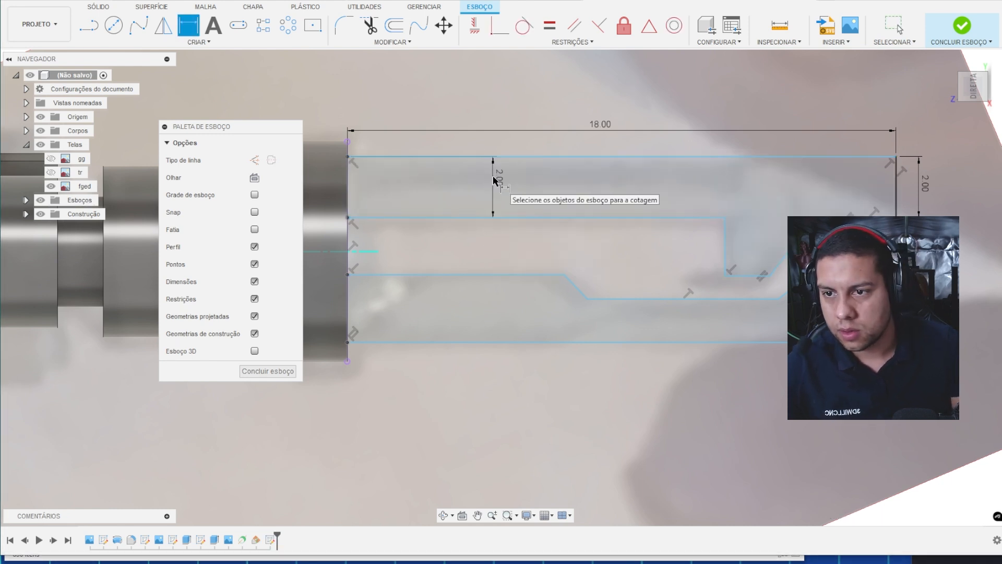
- Dimension the thickness of the recessed second arm near the flange at 2 mm
click(492, 343)
click(479, 319)
text(2.2198866269)
key(Return)
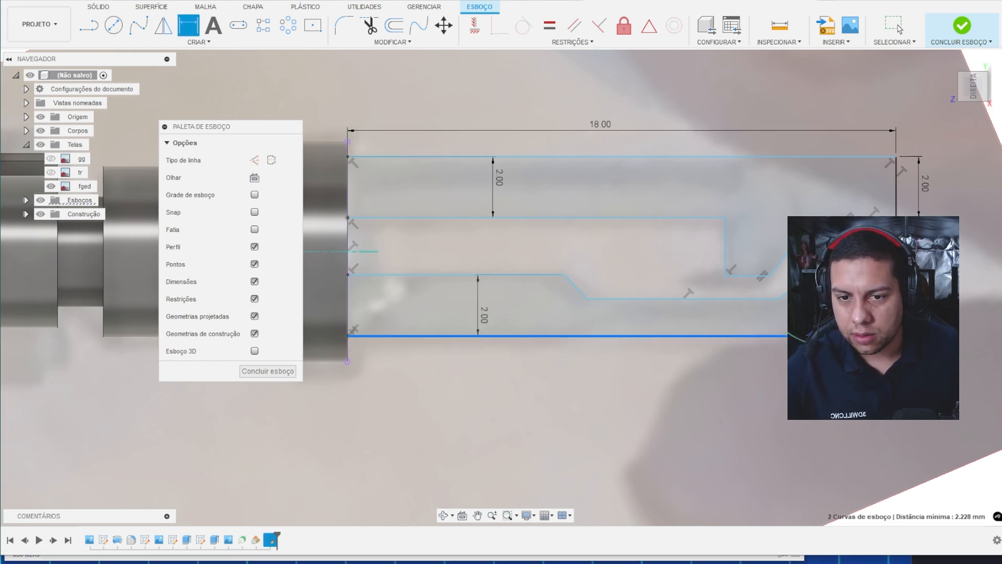
click(915, 302)
key(Return)
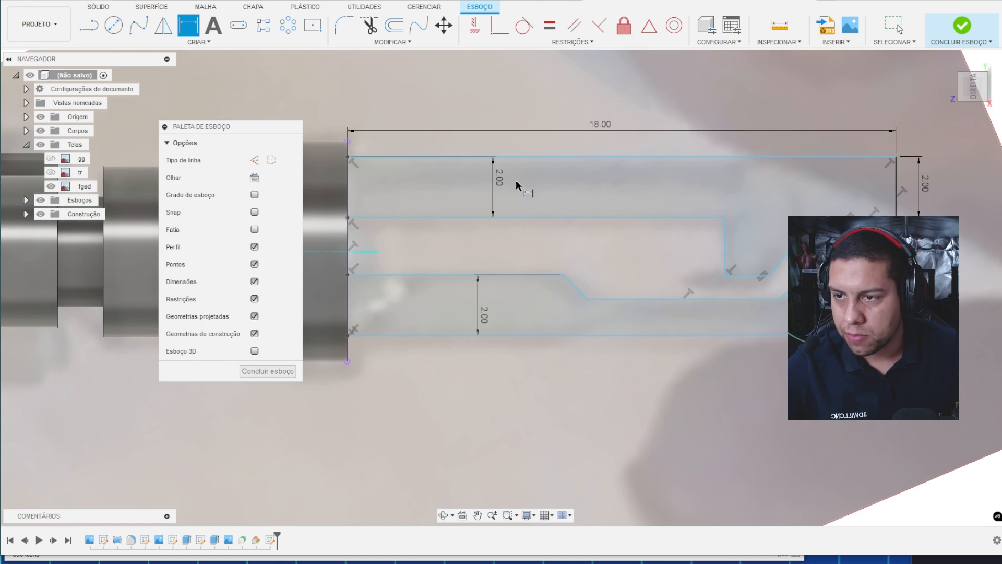
- Dimension the hooked arm's long outer edge 0.5 mm inward from the flange's rim corner
click(364, 157)
click(348, 141)
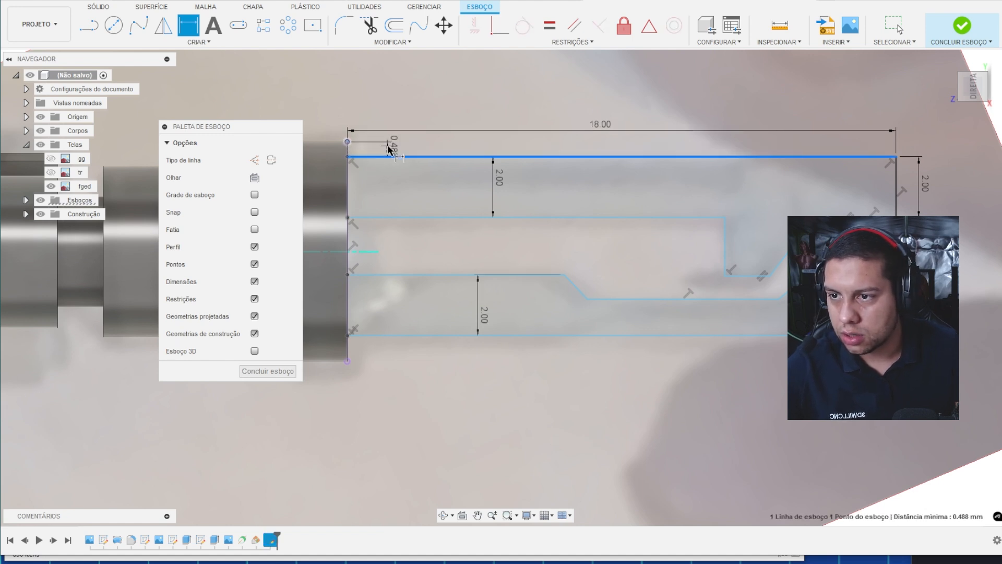
click(391, 146)
text(0.5)
key(Return)
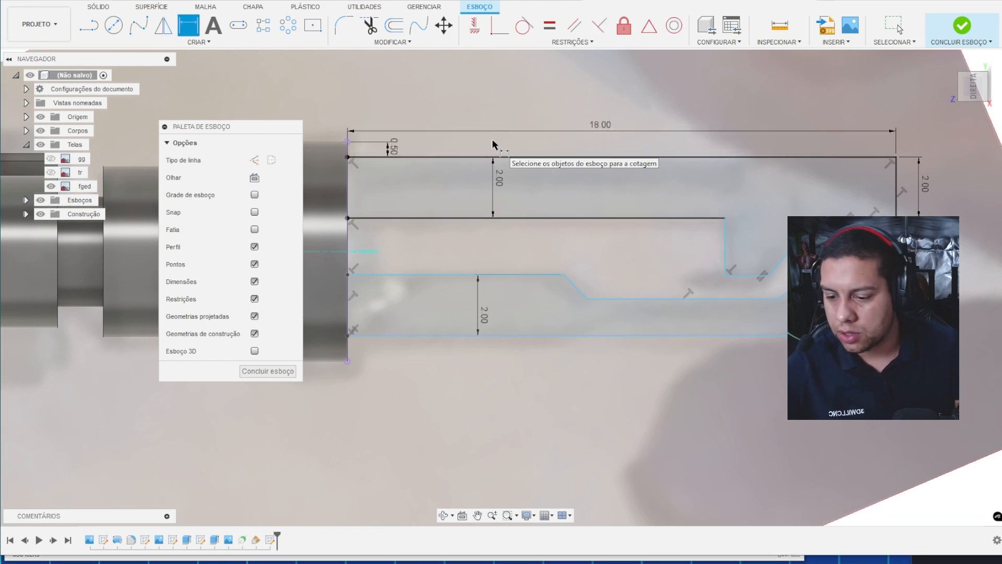
- Dimension the recessed arm's long outer edge 0.5 mm inward from the opposite rim corner of the flange
click(374, 336)
click(348, 360)
click(421, 368)
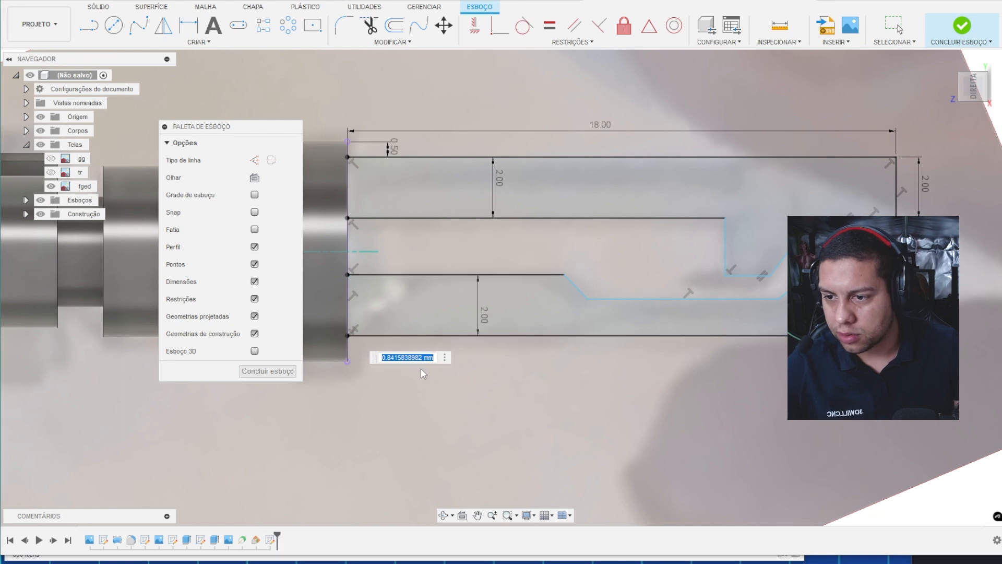
text(0.5)
key(Return)
key(Escape)
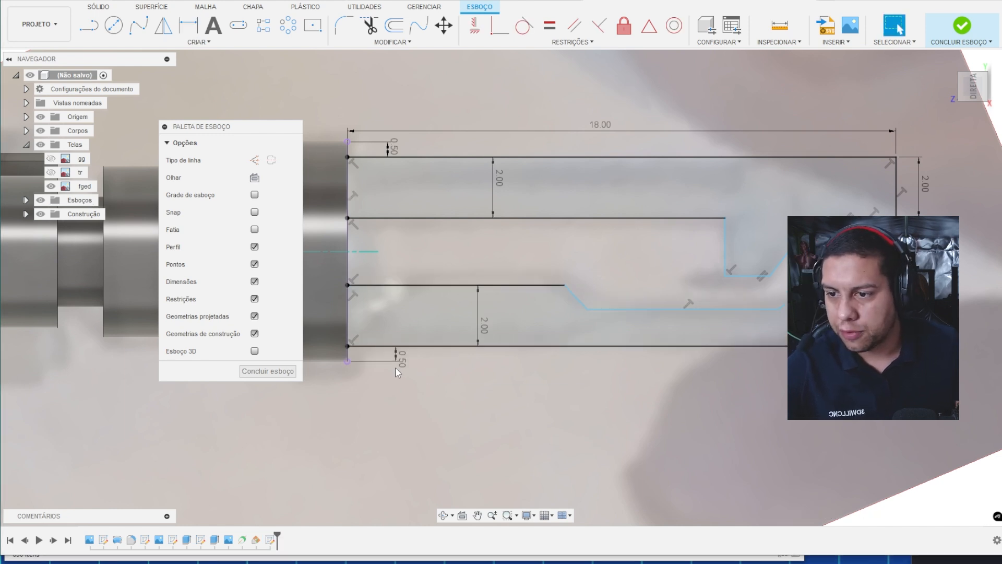
- Set the rim offset of both arms to 0.8 mm
click(404, 365)
double_click(404, 364)
text(0.8)
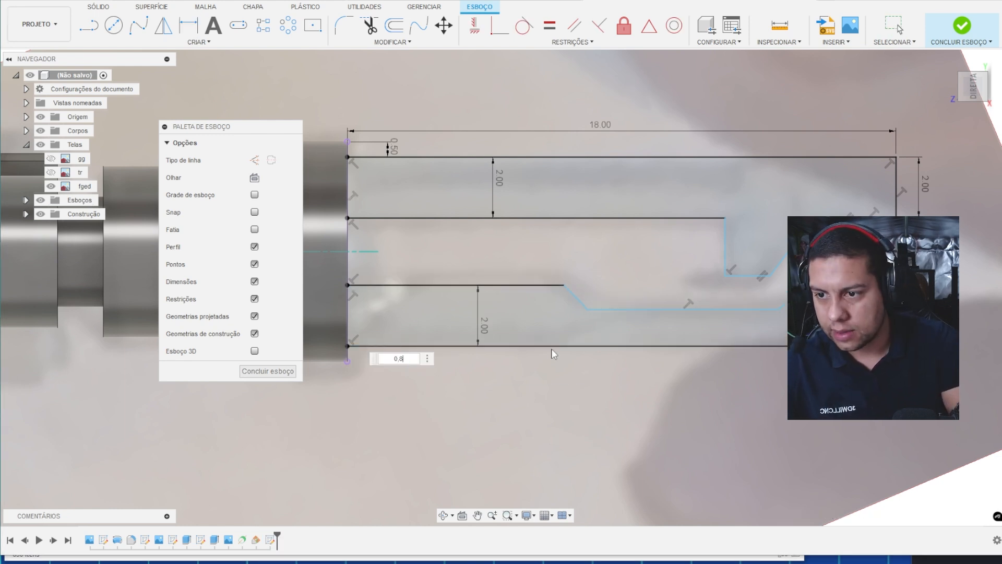
key(Return)
double_click(395, 147)
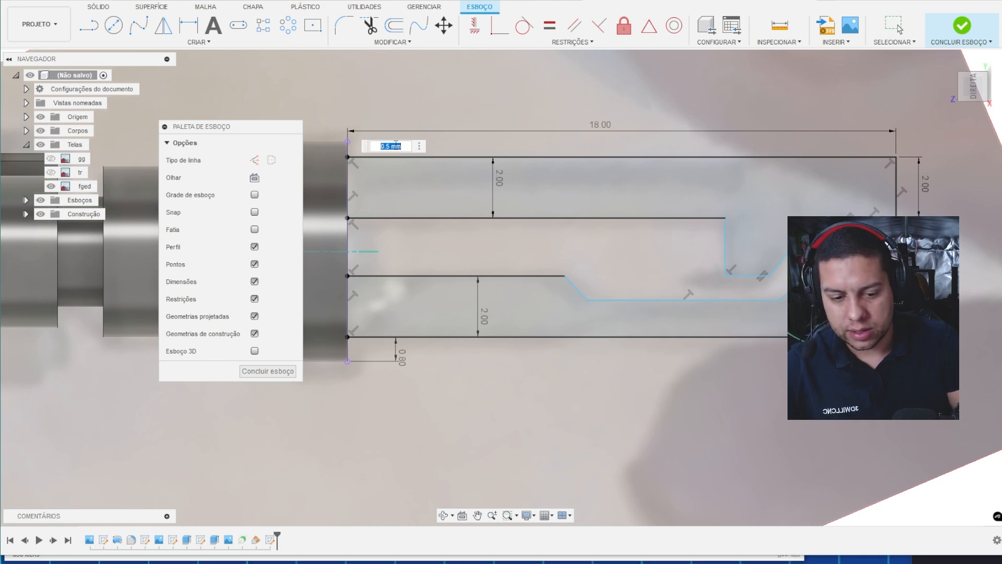
text(0.8)
key(Return)
- Extrude both arm profiles symmetrically by 2 mm per side, joining them to the flange
key(e)
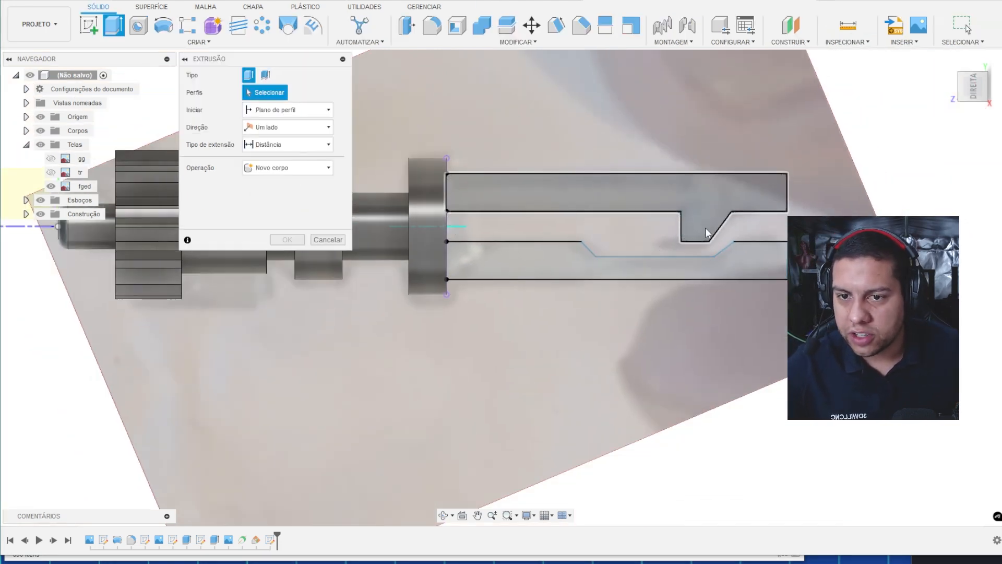
mouse_move(669, 212)
shift+middle_down()
mouse_move(668, 203)
mouse_move(598, 205)
shift+middle_up()
click(668, 201)
click(651, 265)
mouse_move(597, 205)
shift+middle_down()
mouse_move(595, 218)
mouse_move(434, 148)
shift+middle_up()
click(292, 145)
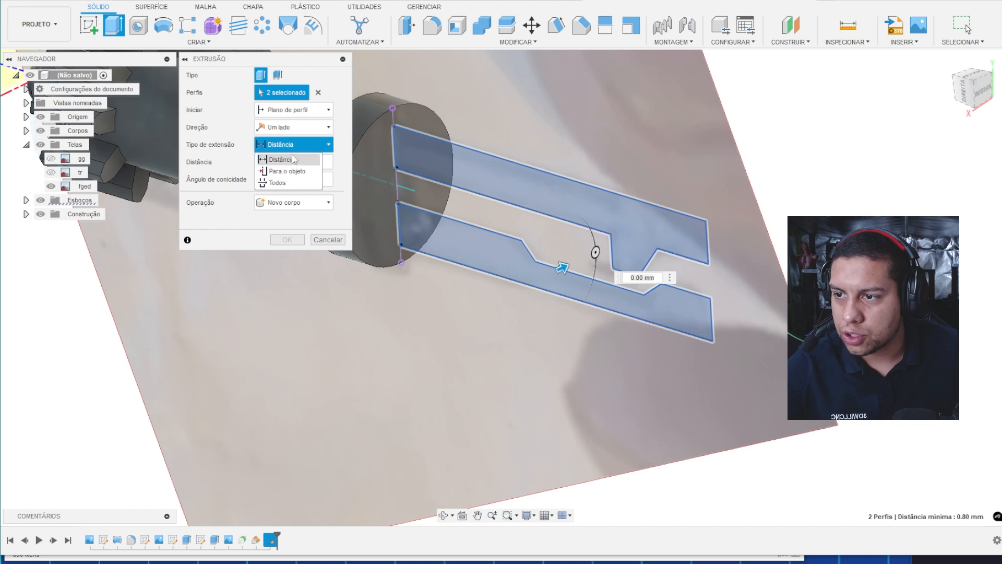
click(292, 127)
click(282, 165)
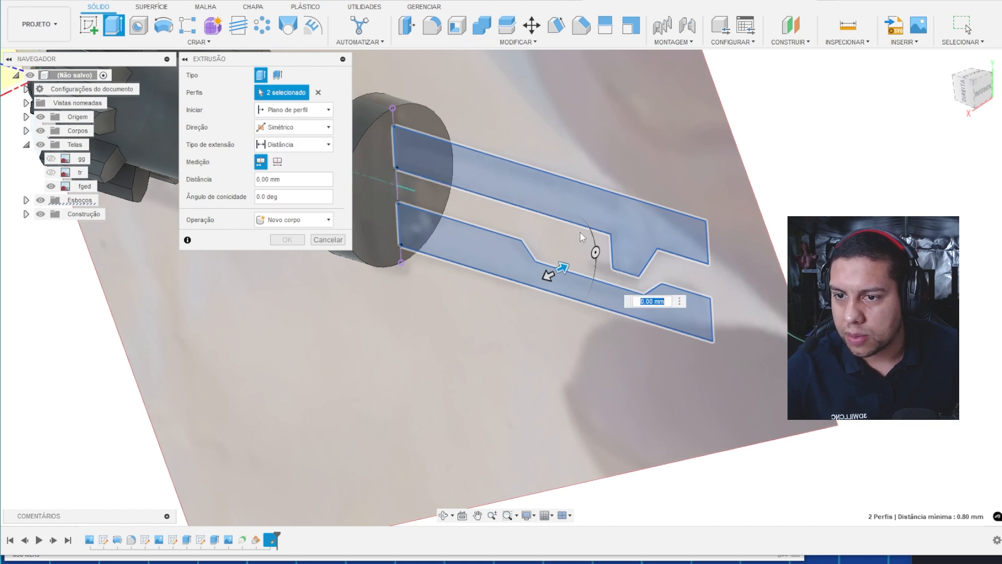
drag(575, 267, 593, 265)
shift+middle_drag(491, 210, 584, 295)
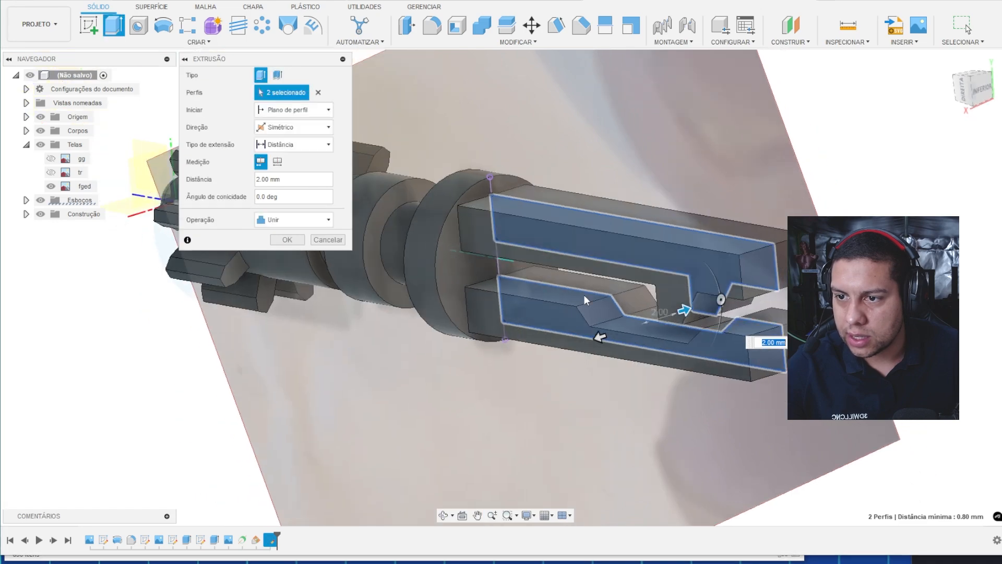
- Widen the two arms' symmetric extrusion slightly and complete it
scroll(601, 319, up, 4)
drag(614, 359, 603, 359)
scroll(552, 372, down, 3)
shift+middle_drag(552, 372, 514, 339)
key(Return)
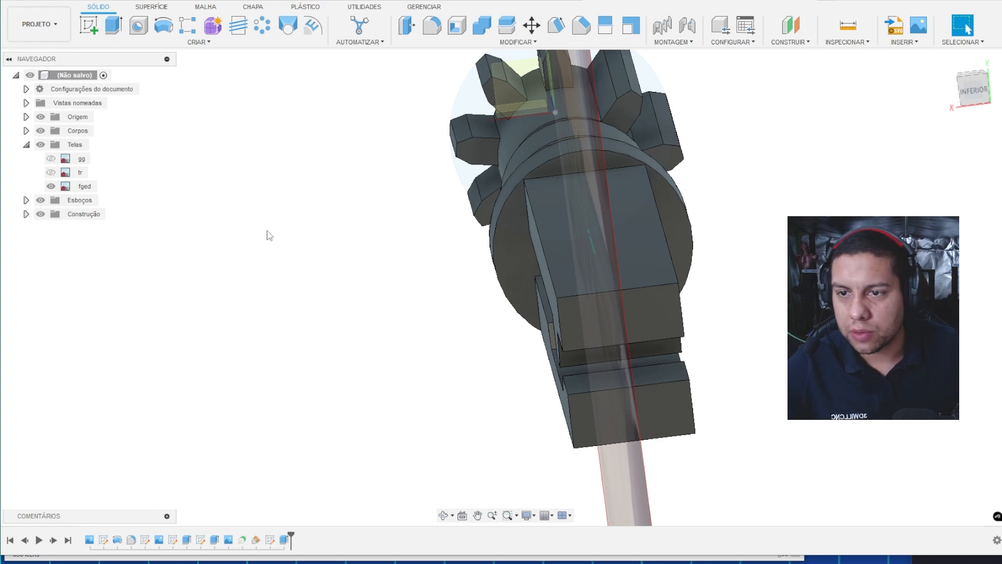
- Fillet the four edges where the two arms meet the flange's end face with a 0.5 mm radius
shift+middle_drag(428, 256, 560, 151)
scroll(596, 197, down, 2)
scroll(550, 170, up, 3)
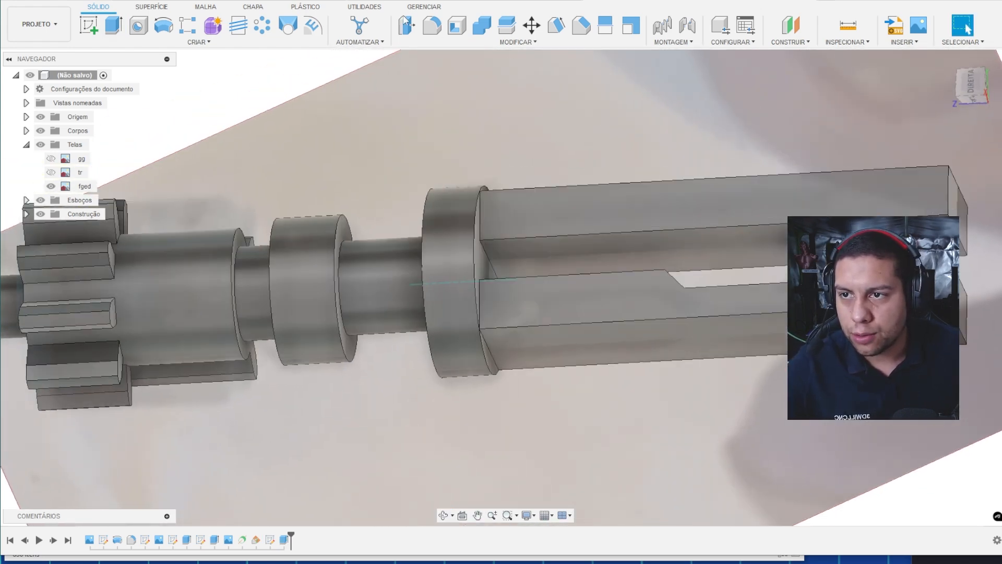
click(432, 25)
shift+middle_drag(475, 115, 486, 209)
click(488, 273)
shift+middle_drag(536, 156, 489, 316)
click(490, 303)
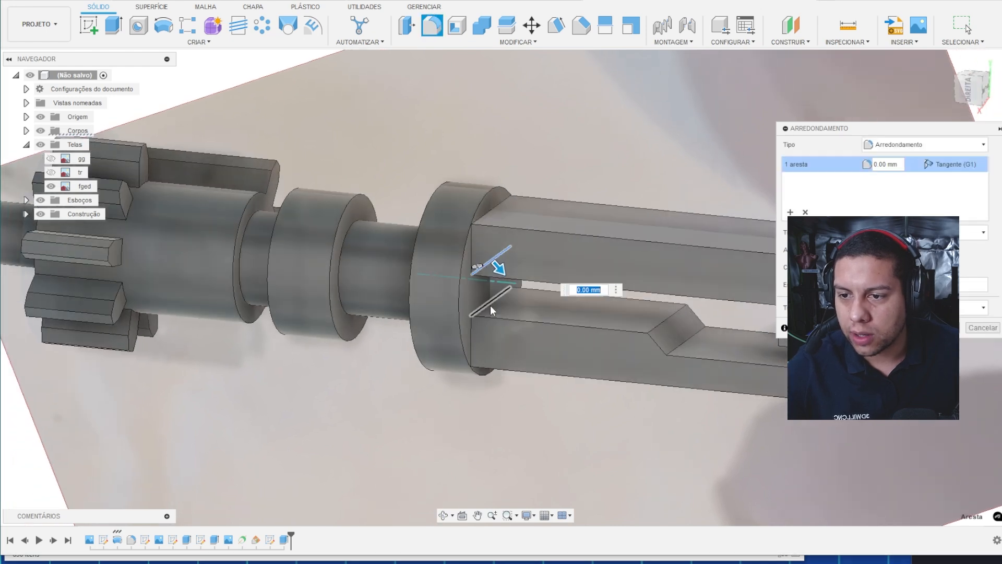
click(495, 210)
shift+middle_drag(493, 211, 490, 349)
click(494, 348)
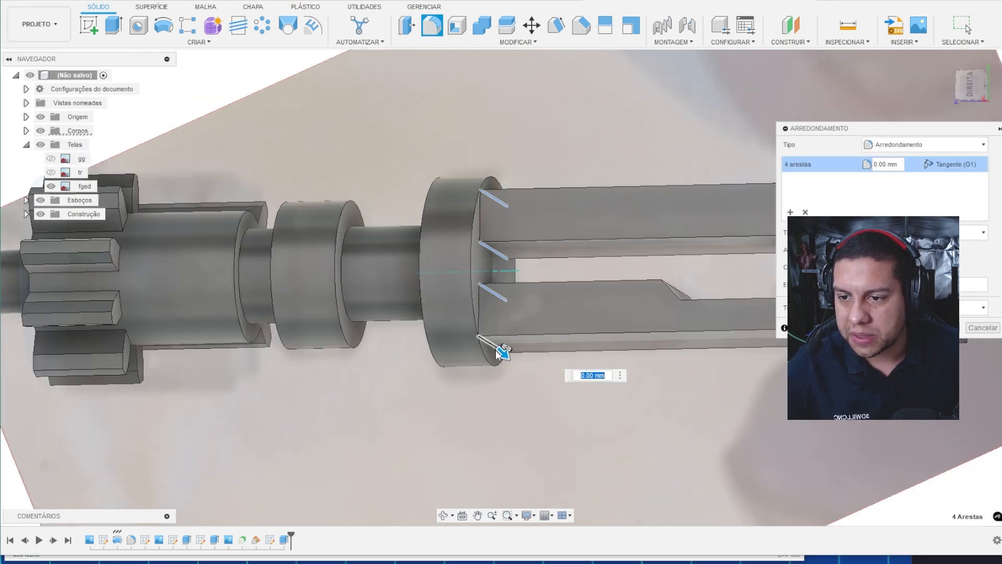
drag(504, 355, 506, 359)
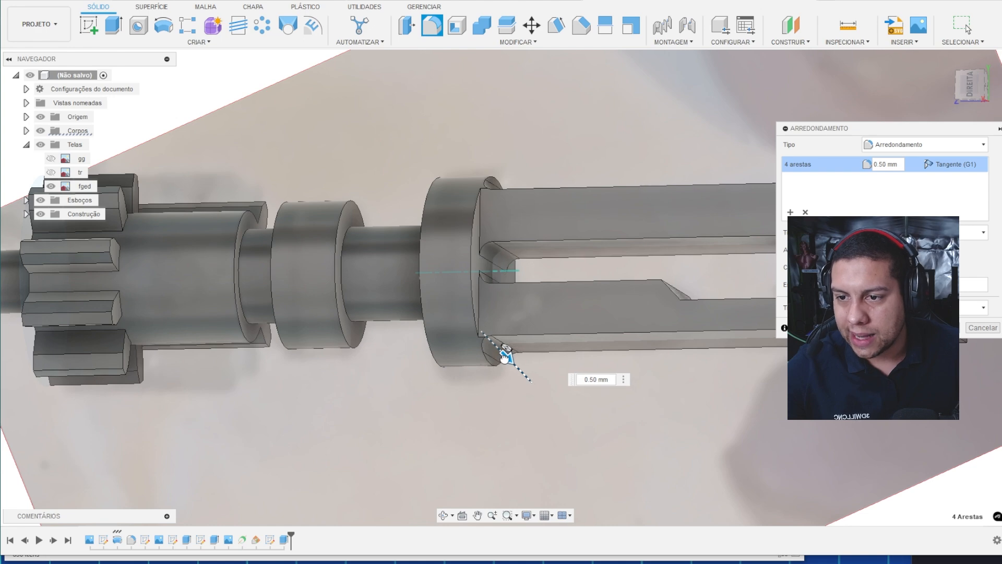
scroll(509, 350, down, 3)
key(Return)
scroll(618, 207, down, 2)
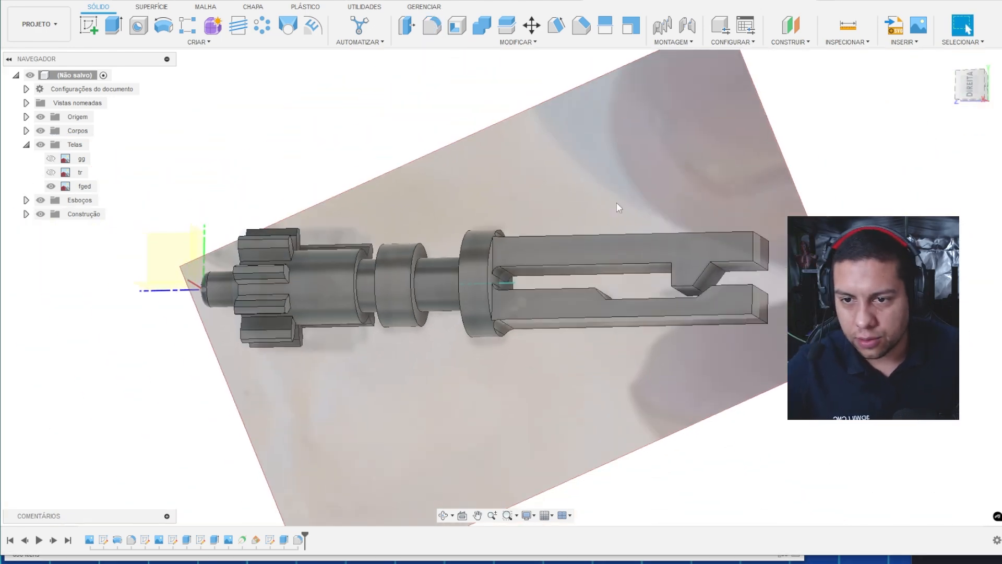
- Chamfer the long outer edges of both arms by 0.5 mm
mouse_move(619, 207)
shift+middle_down()
mouse_move(637, 225)
mouse_move(606, 214)
shift+middle_up()
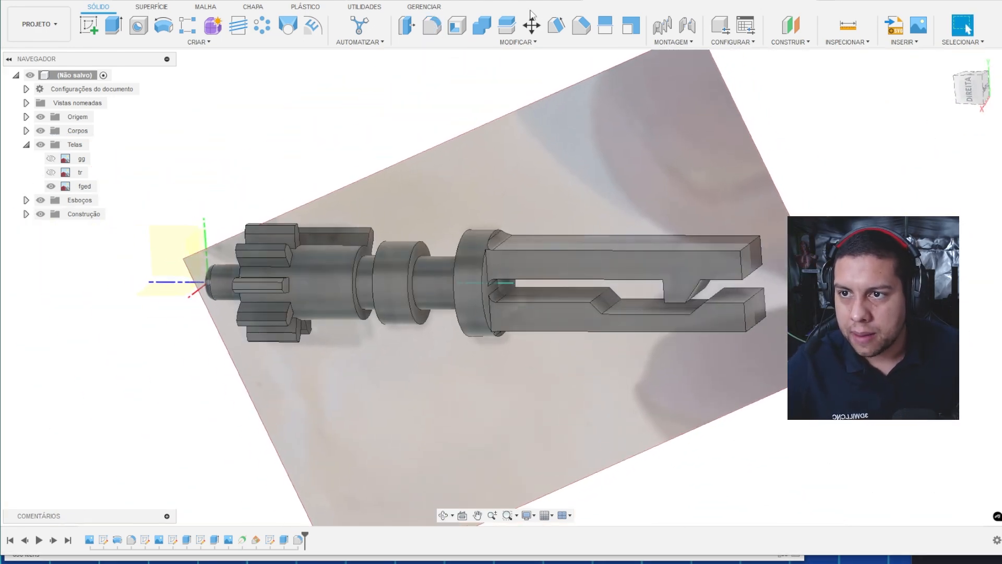
click(432, 29)
click(590, 34)
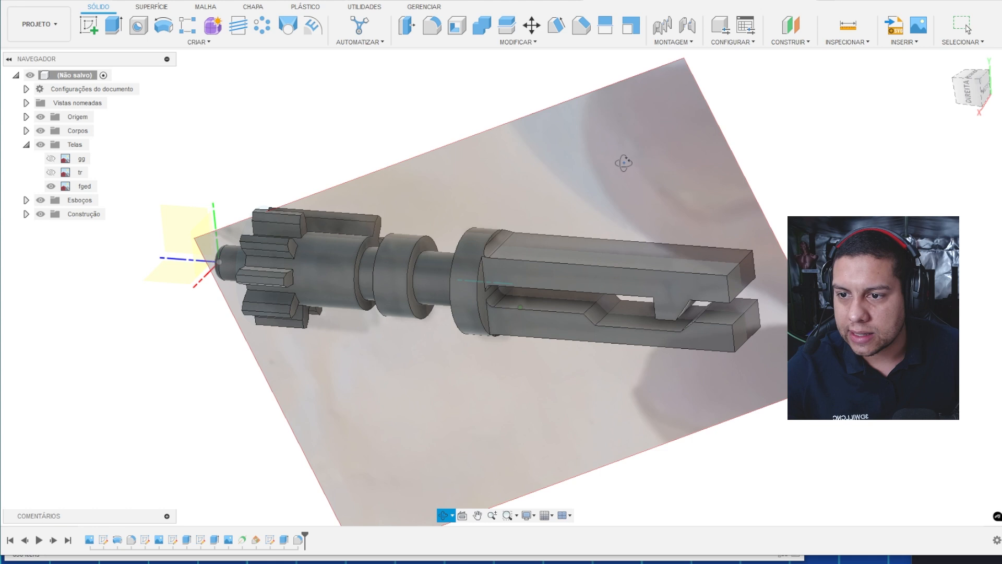
click(593, 263)
click(616, 240)
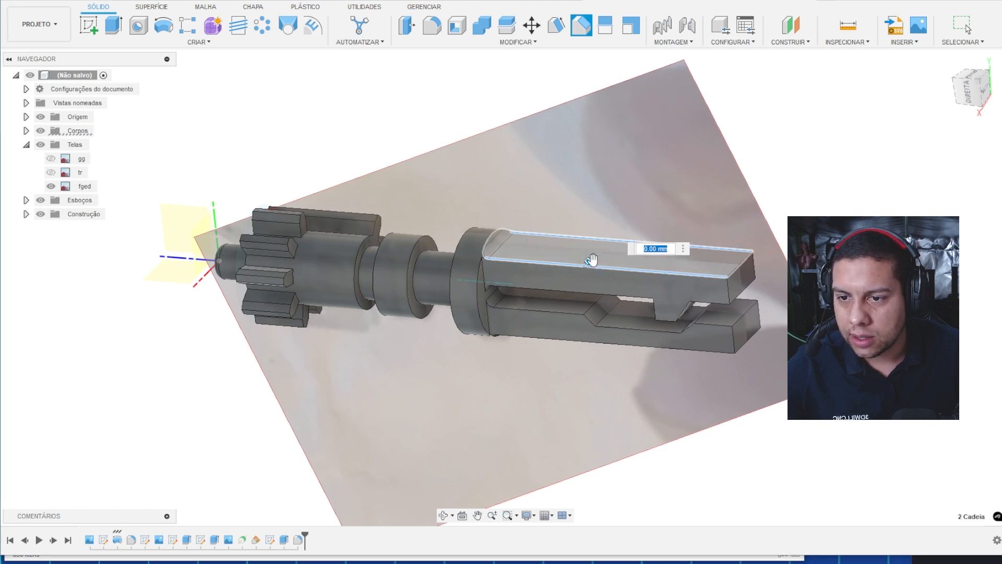
drag(591, 260, 596, 261)
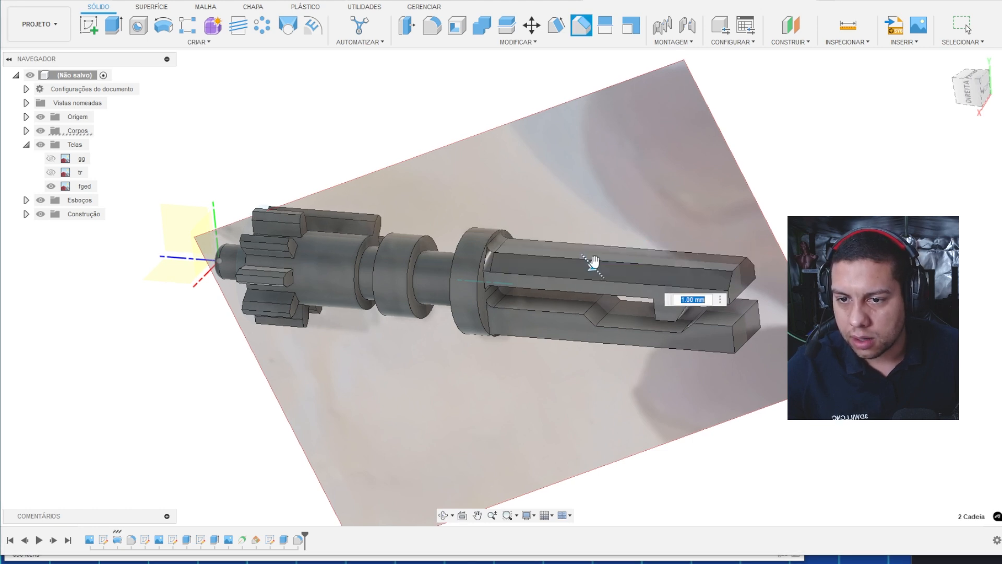
ctrl+click(605, 344)
shift+middle_drag(612, 356, 620, 272)
click(616, 307)
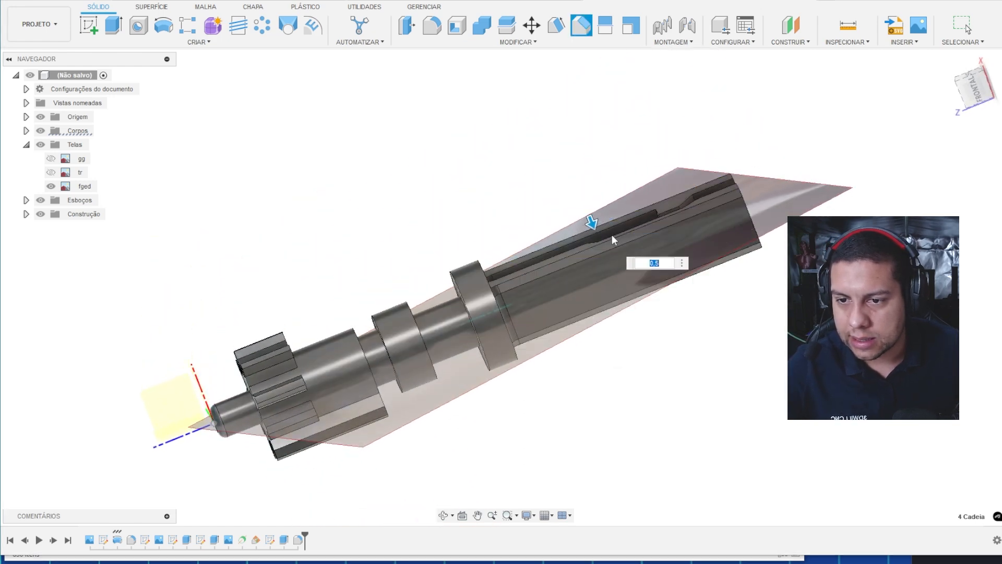
shift+middle_drag(613, 235, 585, 213)
key(Return)
- Hide the fged reference canvas so the model can be inspected on its own
click(51, 186)
scroll(579, 222, up, 5)
scroll(576, 218, down, 4)
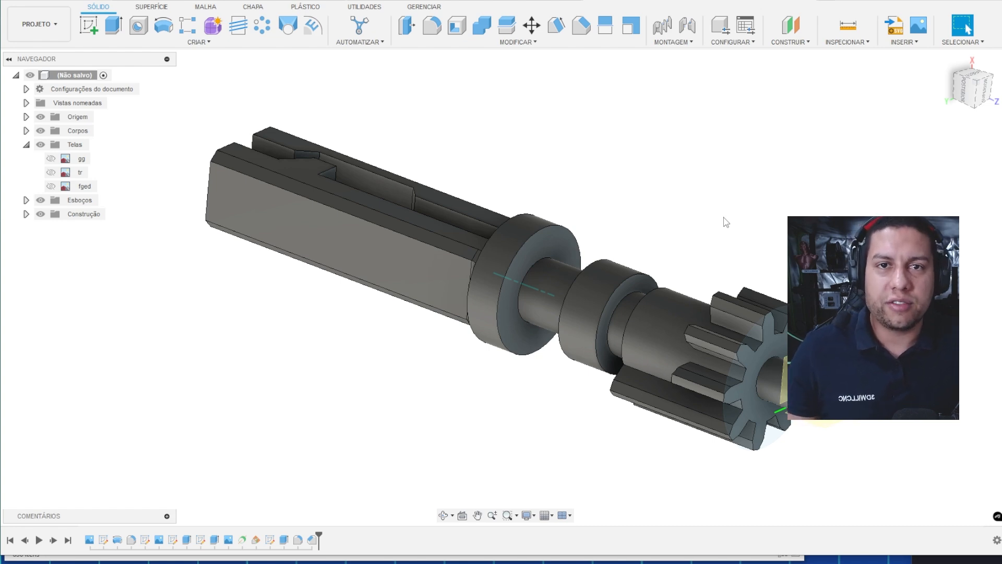
scroll(573, 159, up, 1)
scroll(592, 169, down, 1)
shift+middle_drag(690, 209, 656, 171)
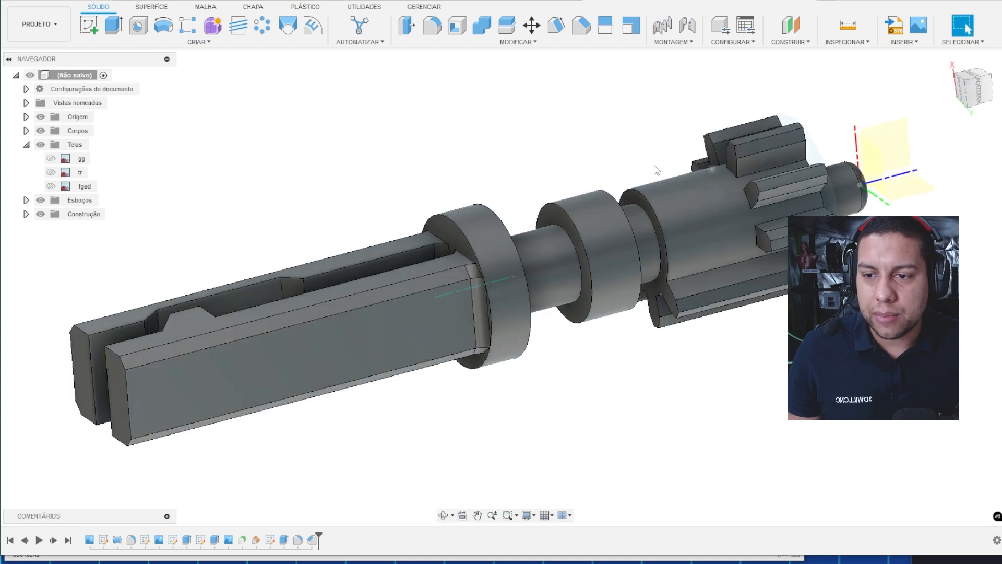
- Switch to the browser chat's reference video, toggle its sound, and compare the original part with the Fusion 360 model
key(super+e)
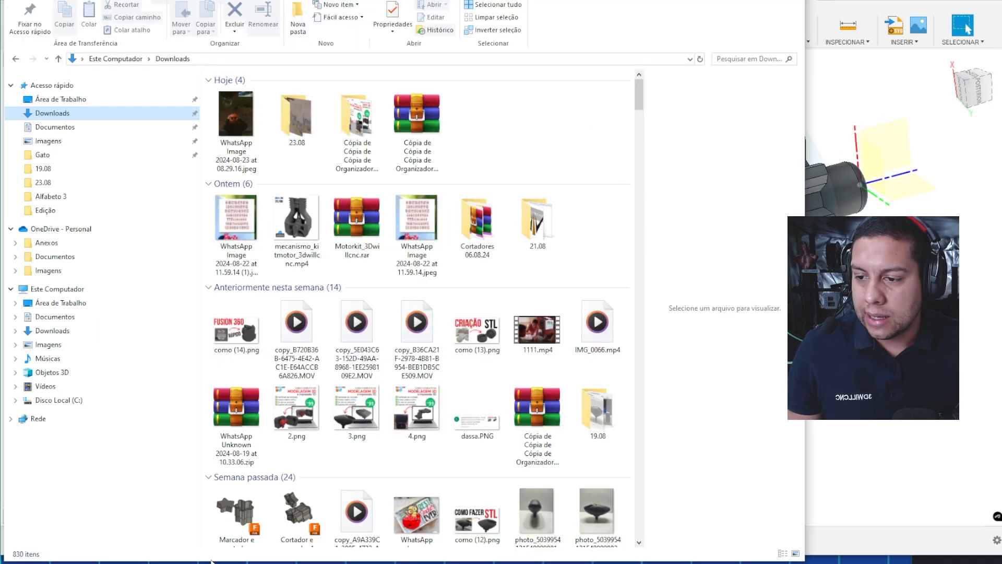
click(931, 444)
click(658, 563)
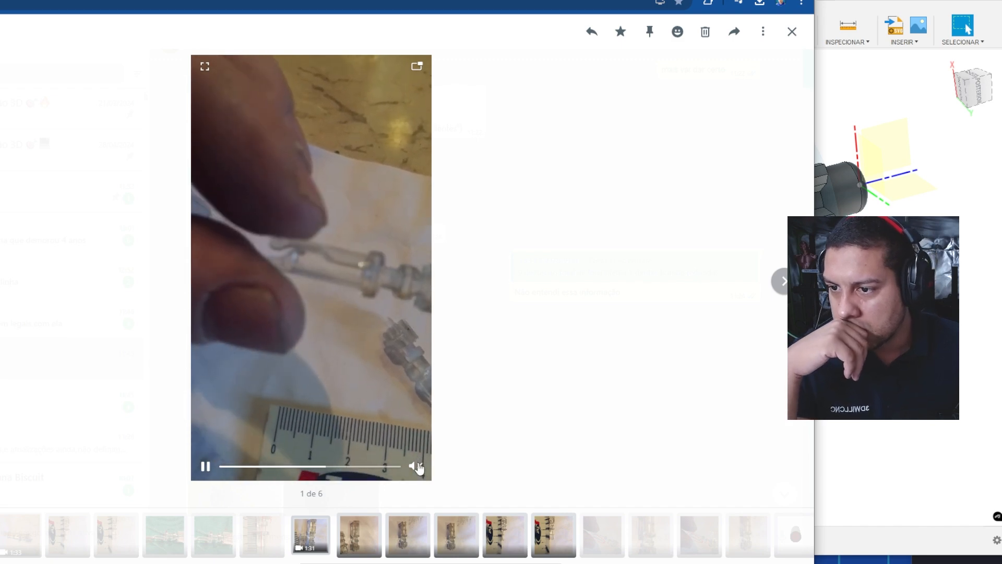
click(417, 466)
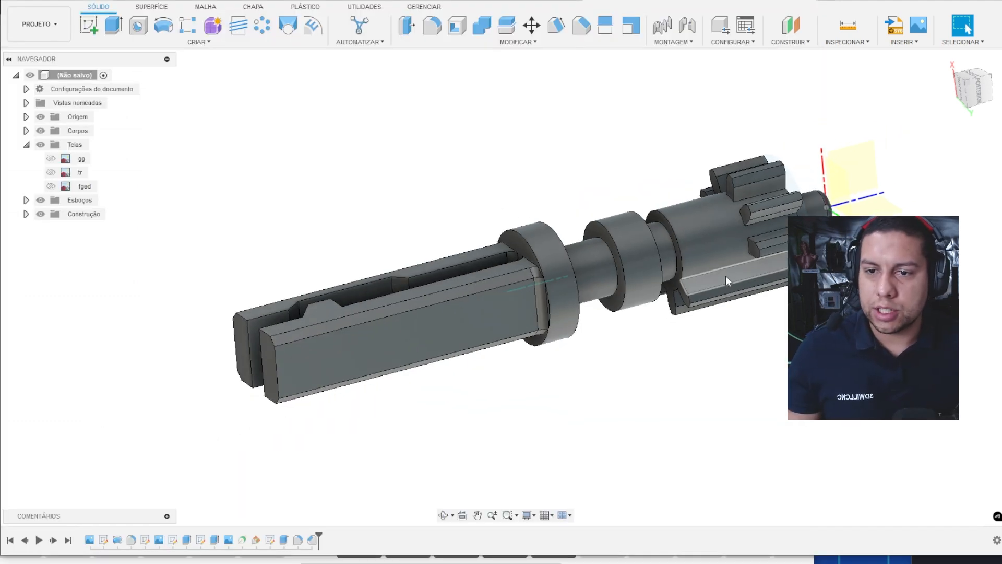
mouse_move(726, 276)
shift+middle_down()
mouse_move(749, 278)
mouse_move(712, 263)
shift+middle_up()
scroll(672, 213, up, 3)
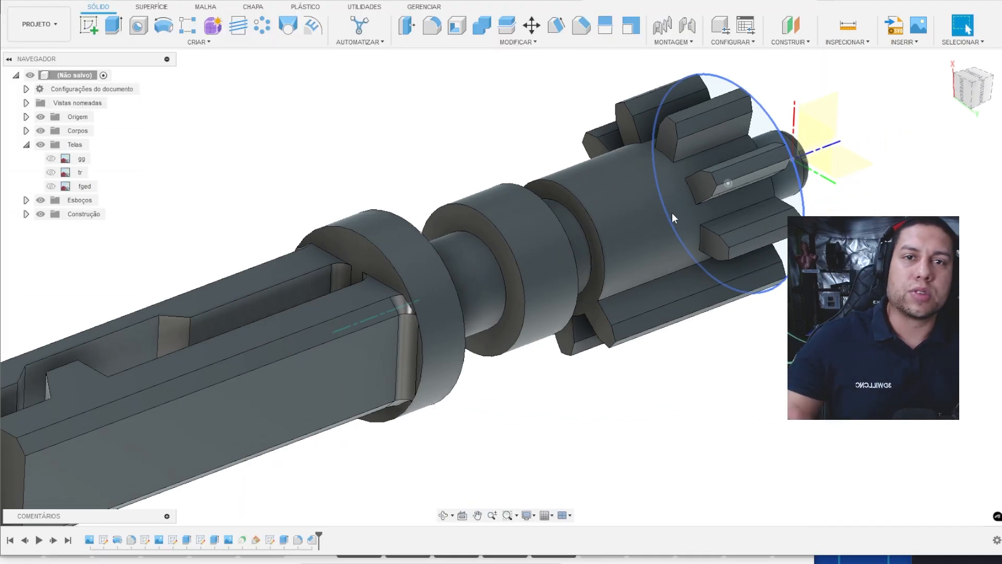